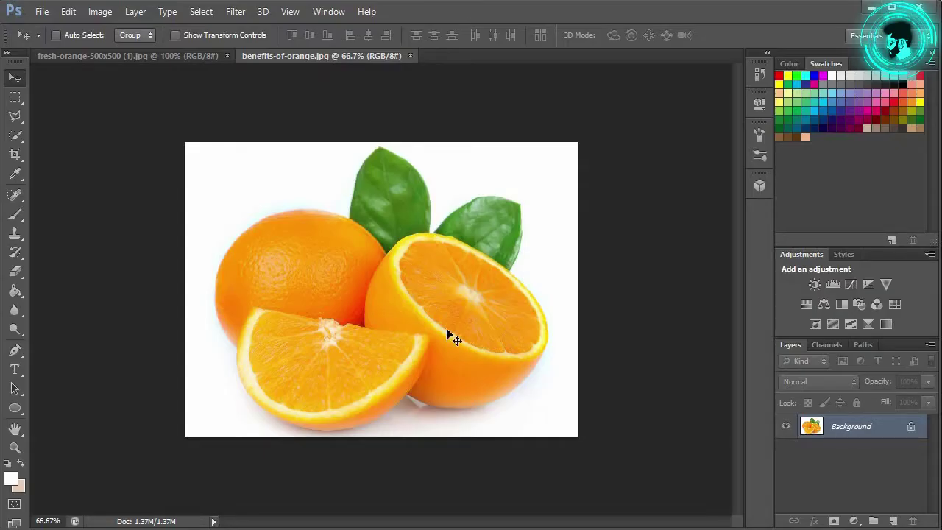
- Zoom benefits-of-orange.jpg to 200% and scroll the cut orange half into the middle of the view
key("ctrl+plus")
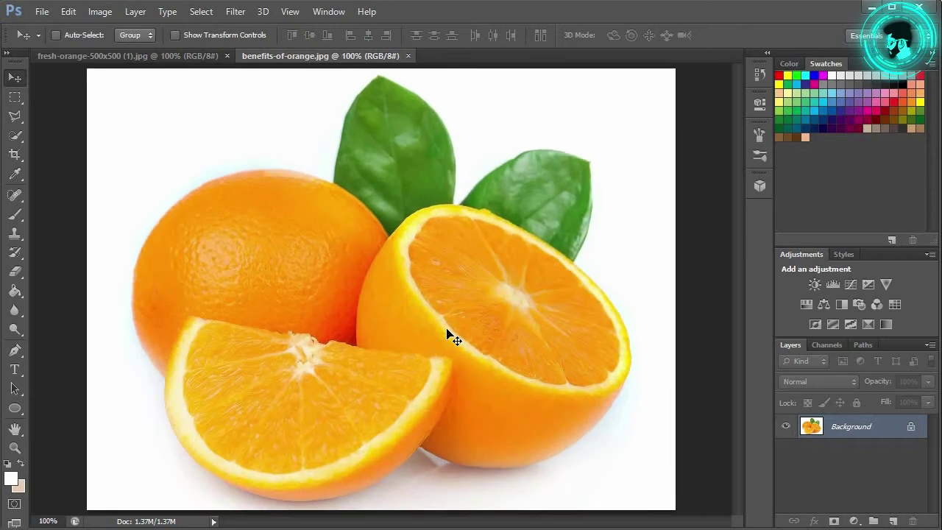
key("ctrl+plus")
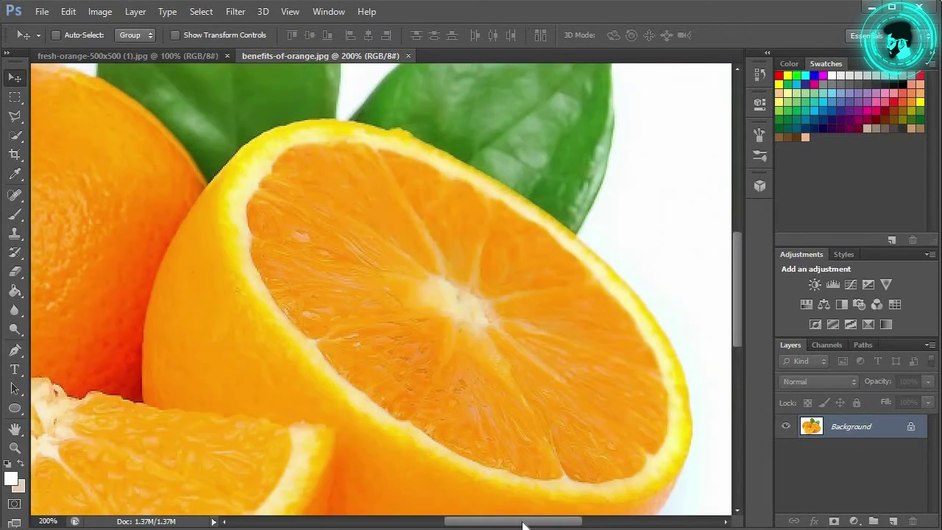
left_click_drag(495, 526, 535, 525)
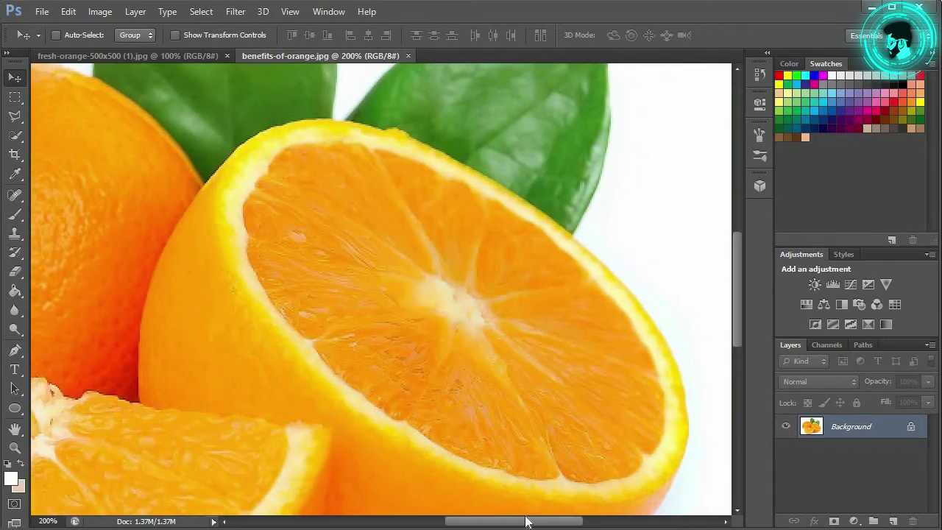
left_click(16, 137)
- Quick-select the cut orange's flesh and its right, bottom and upper-left rind
left_click_drag(252, 245, 306, 250)
left_click(257, 157)
left_click_drag(581, 254, 396, 432)
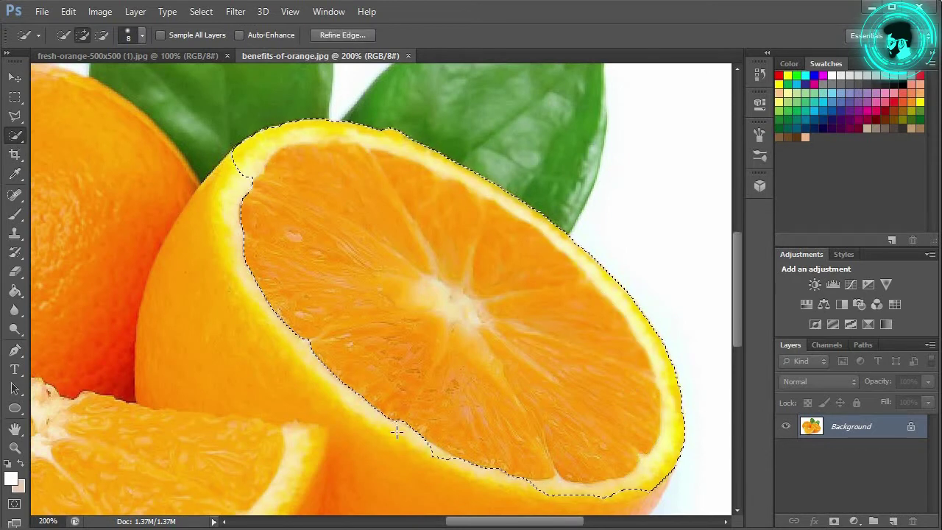
left_click(223, 178)
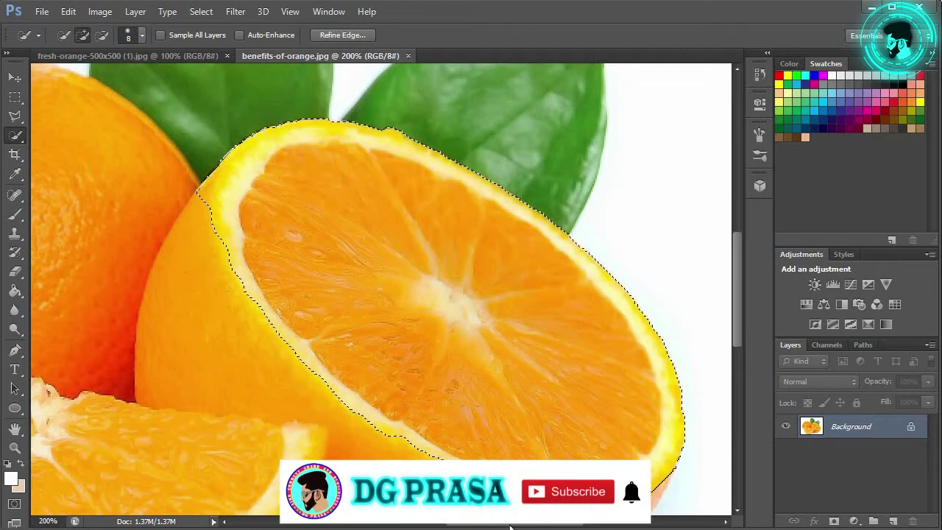
- With a size 14 brush, trim the selection's left edge and extend it along the lower rind
left_click(101, 38)
right_click(204, 204)
left_click(136, 36)
left_click_drag(70, 75, 76, 75)
mouse_move(213, 243)
left_mouse_down()
mouse_move(225, 138)
mouse_move(225, 151)
left_mouse_up()
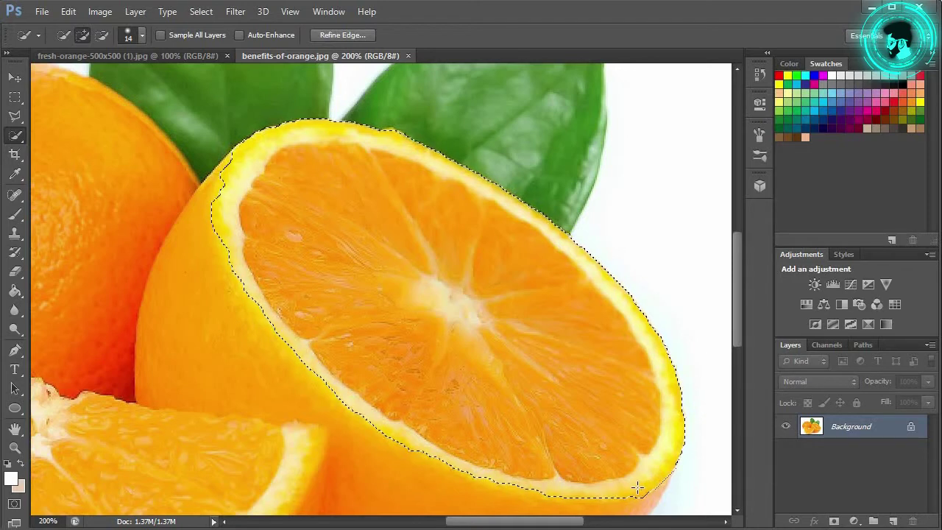
key("alt")
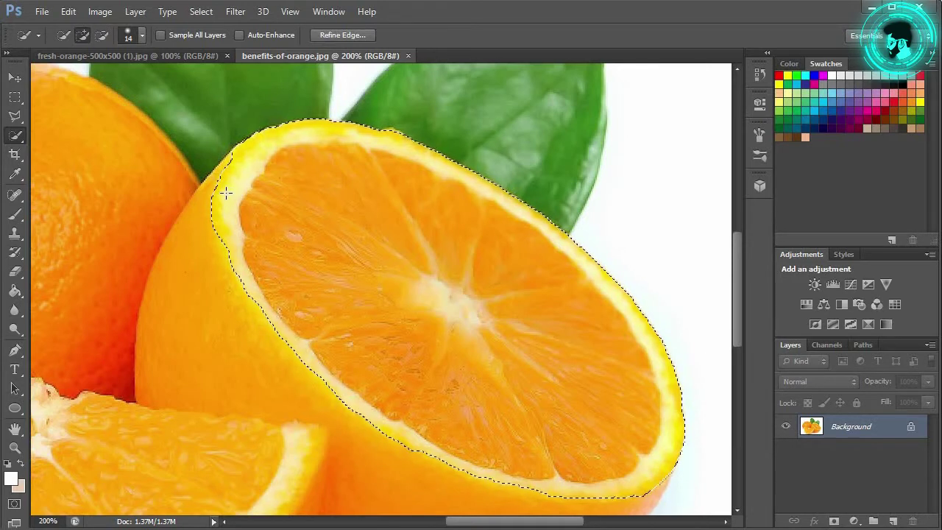
mouse_move(311, 332)
left_mouse_down()
mouse_move(304, 340)
mouse_move(269, 309)
mouse_move(306, 341)
left_mouse_up()
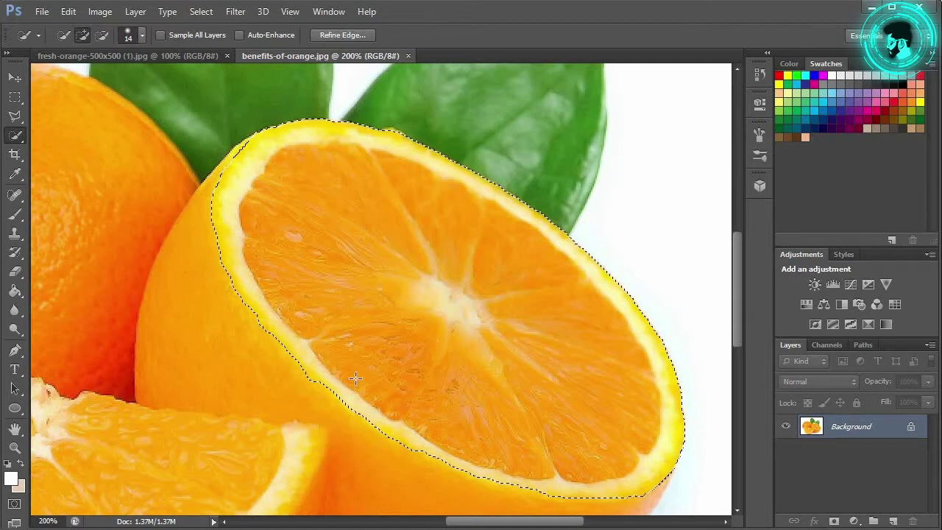
left_click_drag(457, 446, 463, 471)
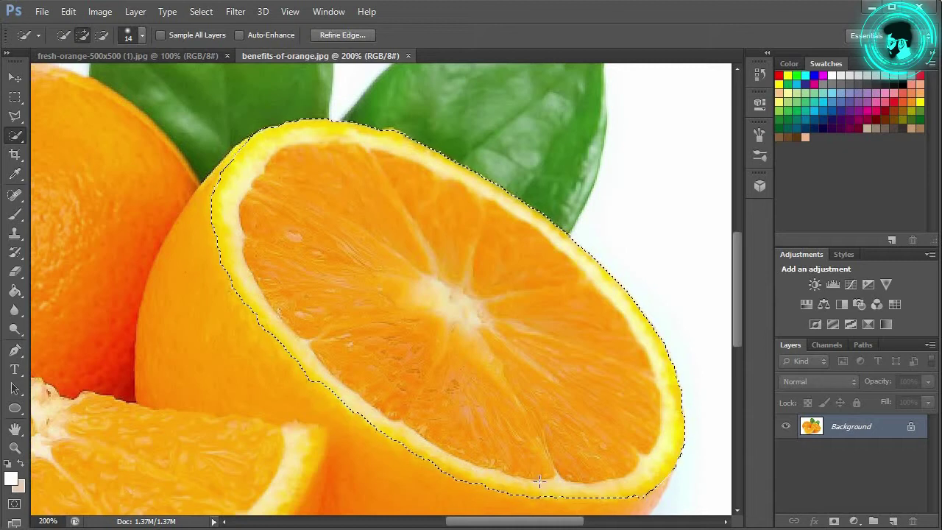
- Refine the edge (Smart Radius, Smooth 21, Feather 1.6, Contrast 36, decontaminate) to a masked layer, then copy to Layer 1
left_click(333, 36)
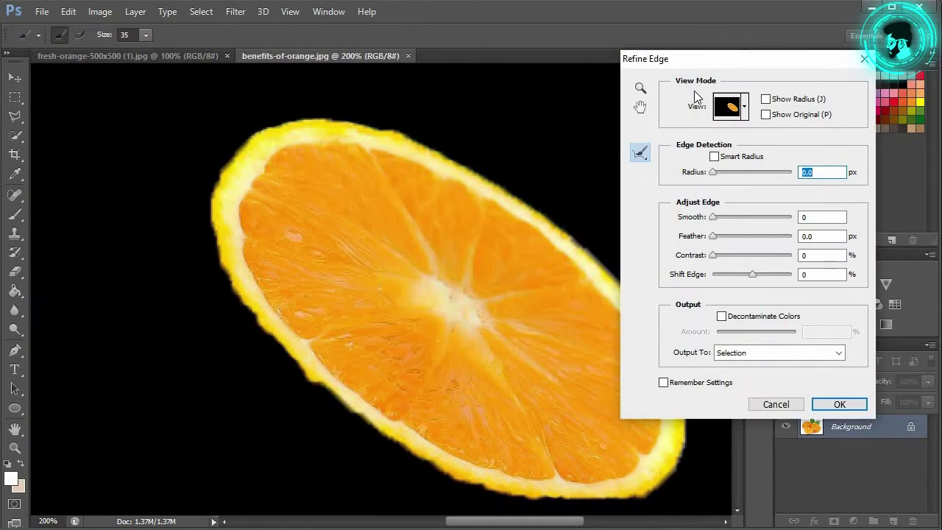
left_click_drag(749, 61, 800, 61)
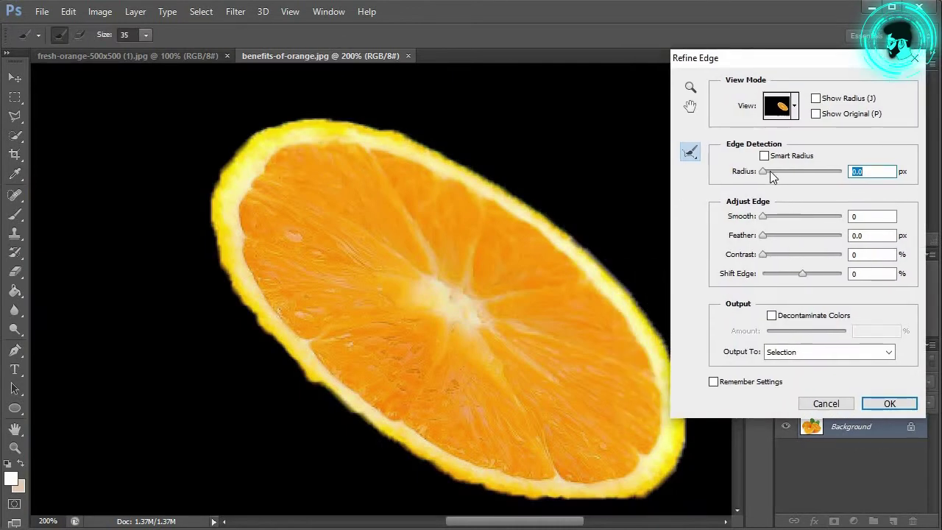
left_click_drag(768, 175, 766, 172)
mouse_move(764, 216)
left_mouse_down()
mouse_move(772, 255)
mouse_move(766, 235)
mouse_move(779, 218)
mouse_move(772, 236)
mouse_move(791, 254)
left_mouse_up()
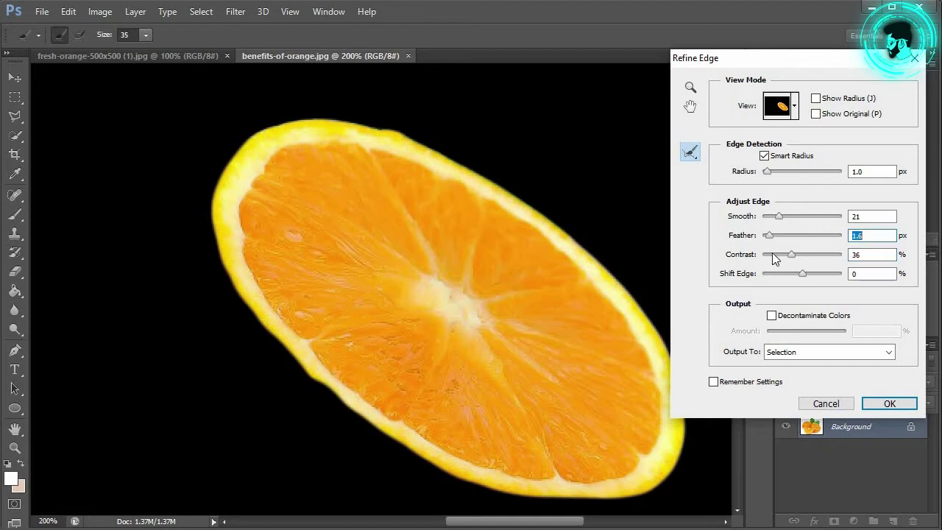
left_click(772, 315)
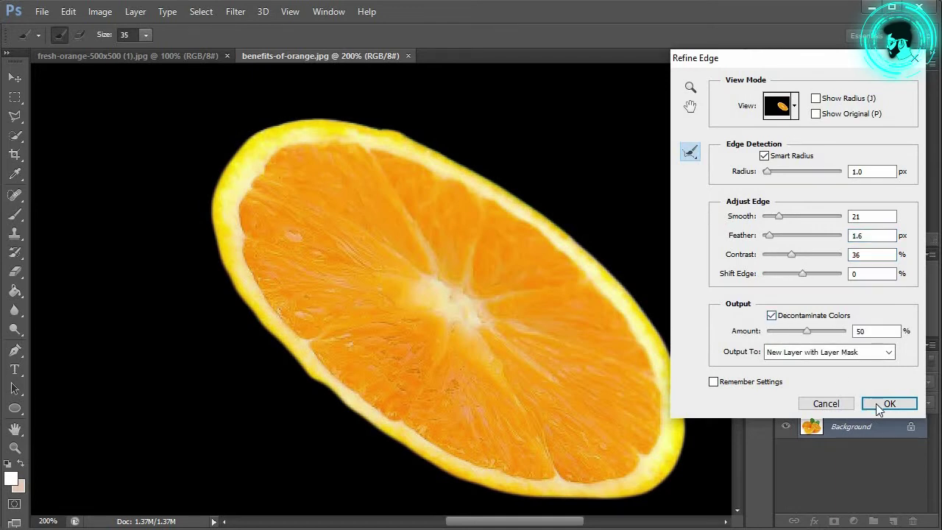
left_click(888, 405)
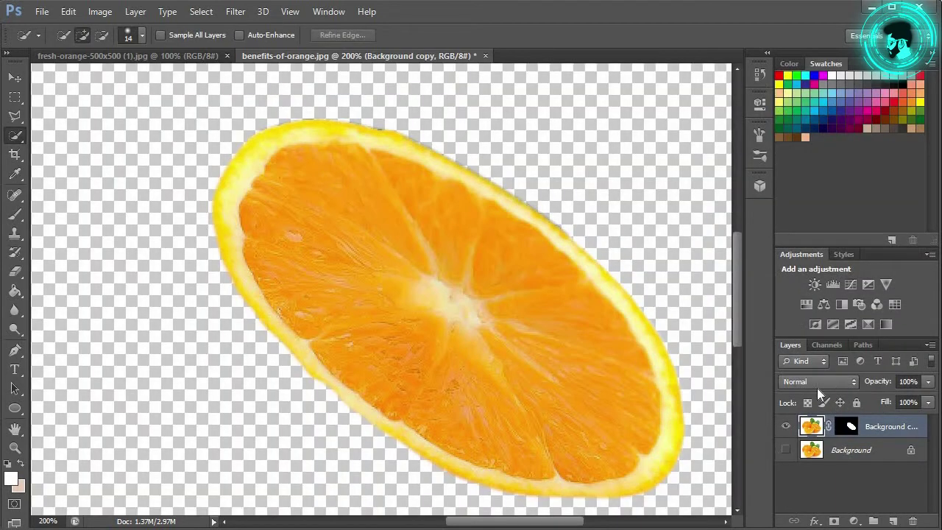
left_click(851, 429, "ctrl")
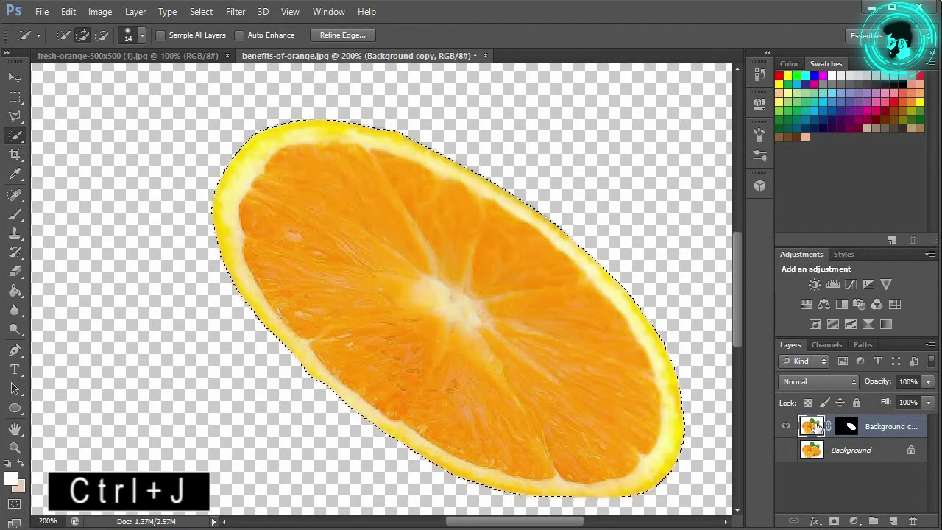
key("ctrl+j")
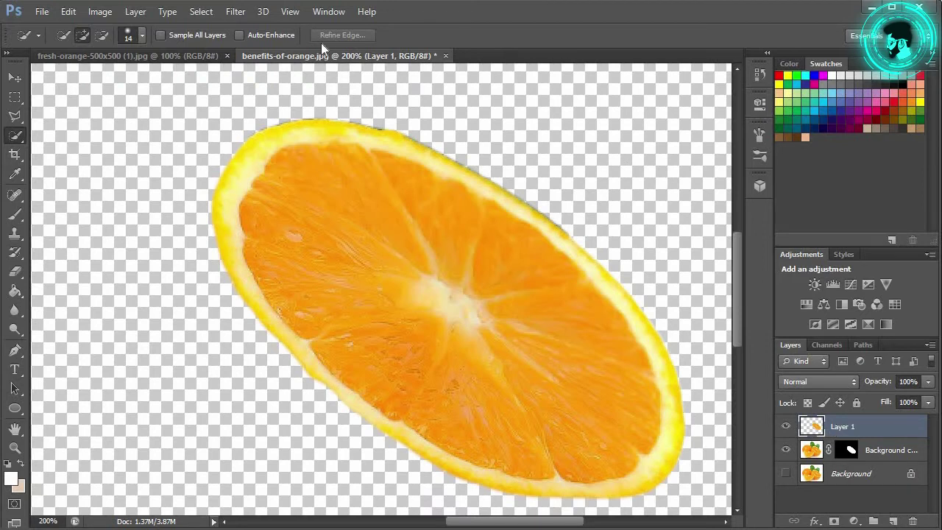
- Create a new 1280×720 document with a white background
left_click(42, 11)
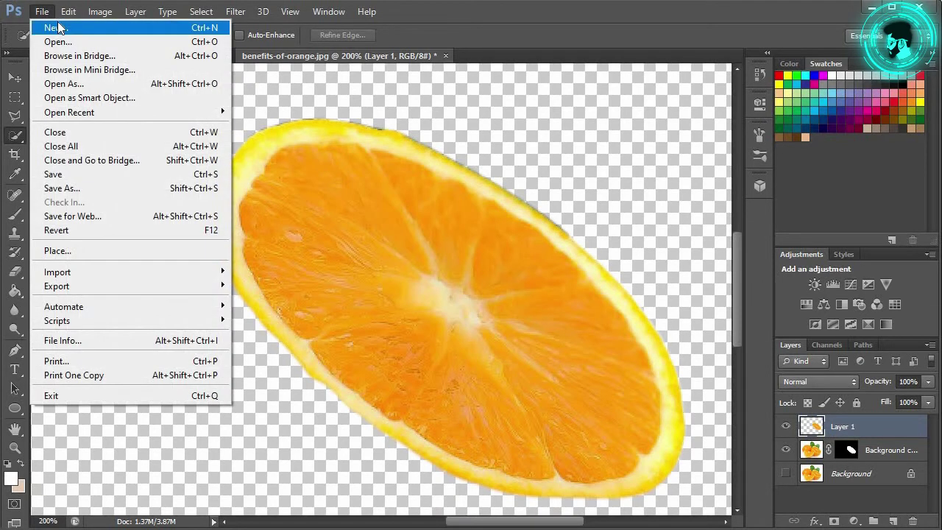
left_click(57, 24)
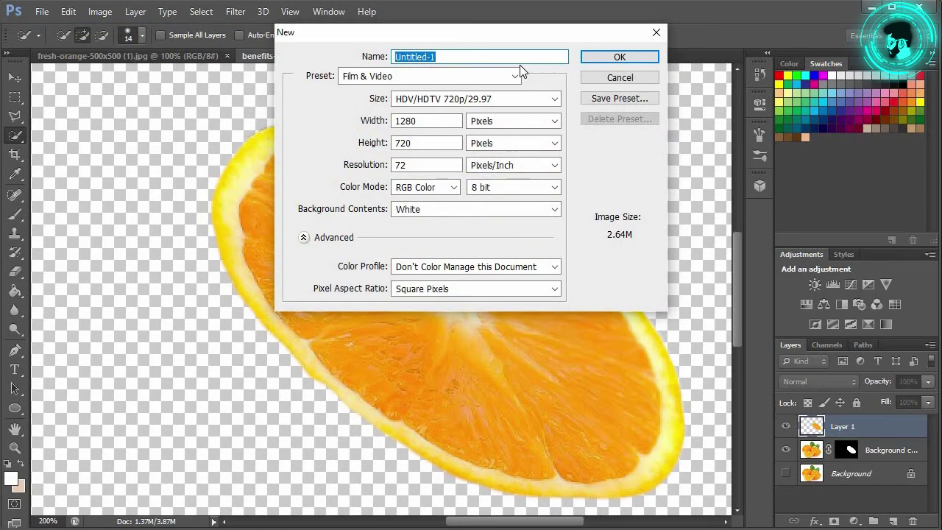
left_click(632, 57)
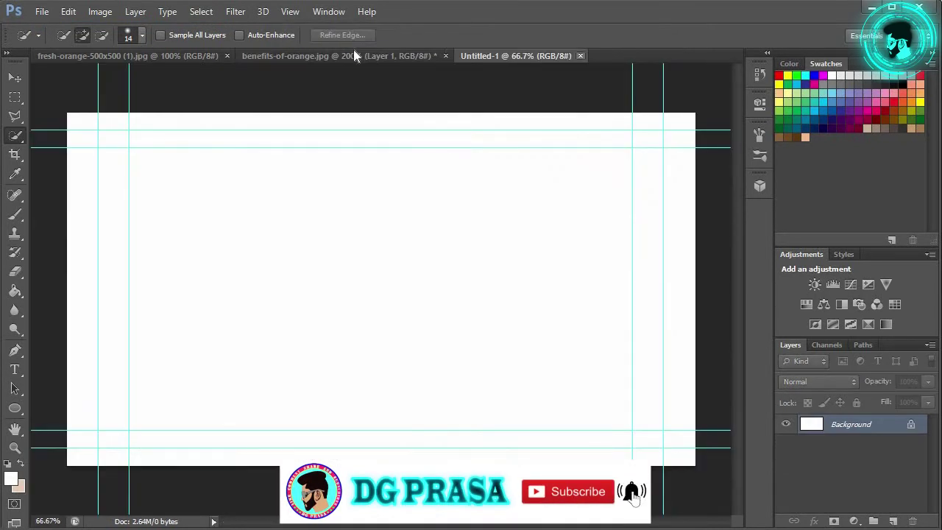
- Unlock fresh-orange's Background as Layer 0 and drag the whole orange into Untitled-1
left_click(312, 52)
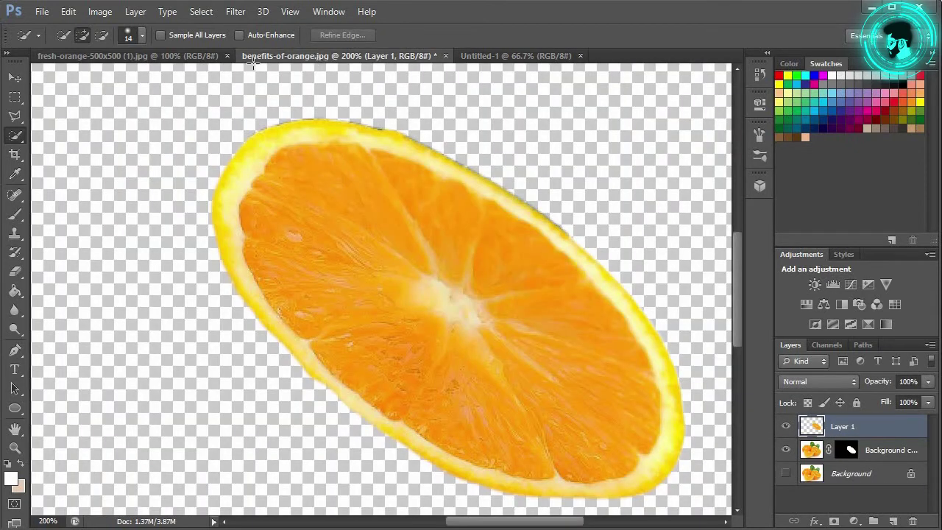
left_click(155, 56)
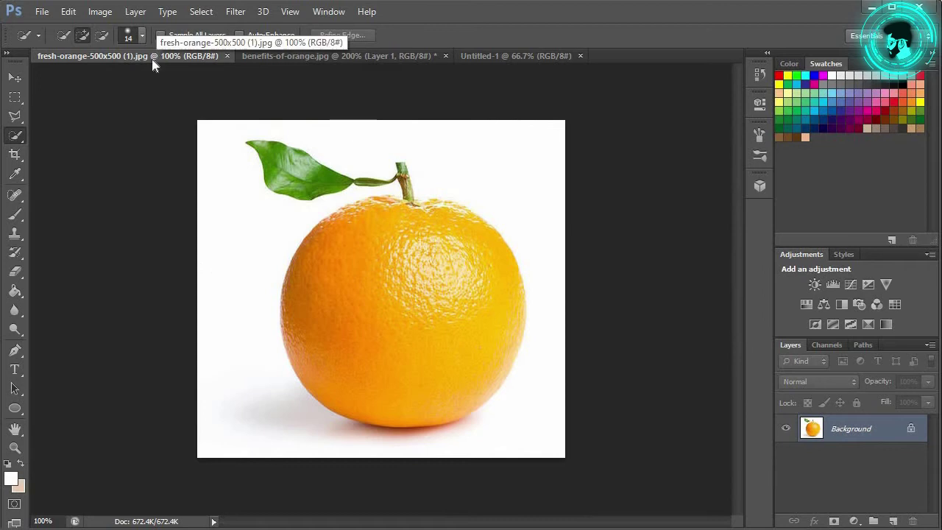
double_click(911, 447)
key("Return")
mouse_move(416, 316)
left_mouse_down()
mouse_move(366, 313)
mouse_move(213, 381)
left_mouse_up()
- Enlarge the placed orange to about 154% and position it on the canvas's left side
key("ctrl+t")
mouse_move(302, 242)
left_mouse_down()
mouse_move(395, 117)
mouse_move(418, 104)
left_mouse_up()
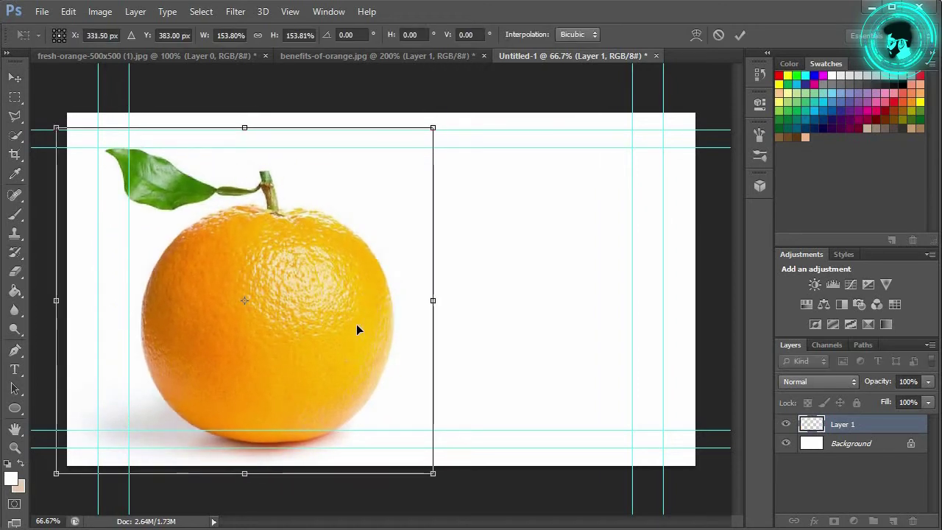
left_click_drag(375, 322, 354, 325)
key("Left")
key("Left")
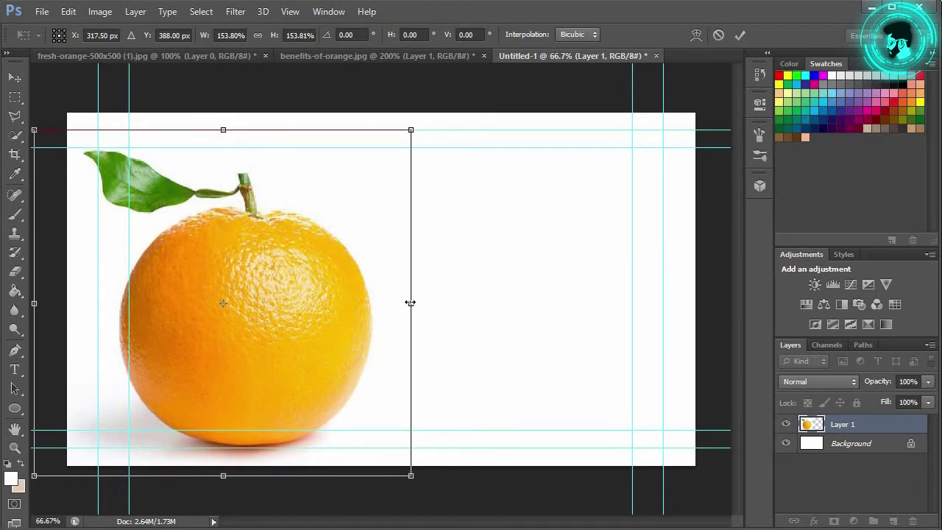
left_click(740, 34)
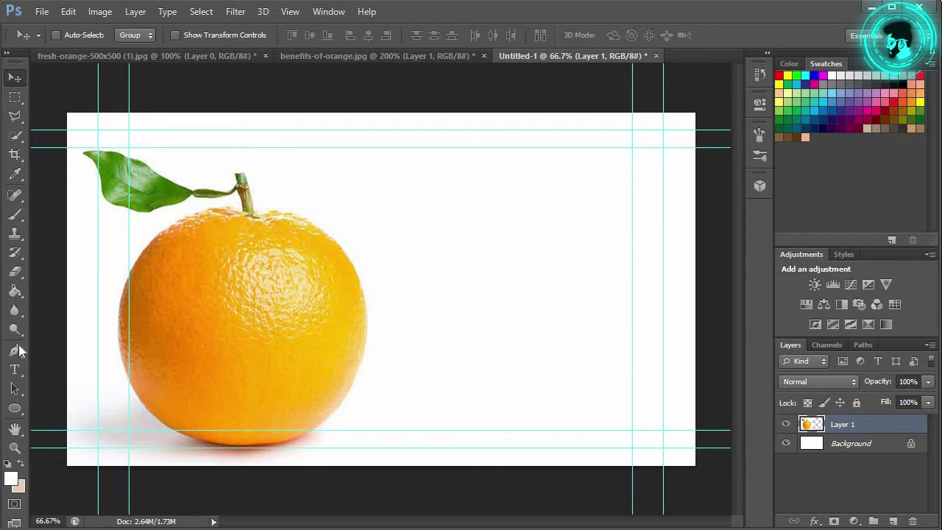
- Draw a closed pen path around the orange's lower part and make it a selection
left_click(18, 349)
left_click(114, 366)
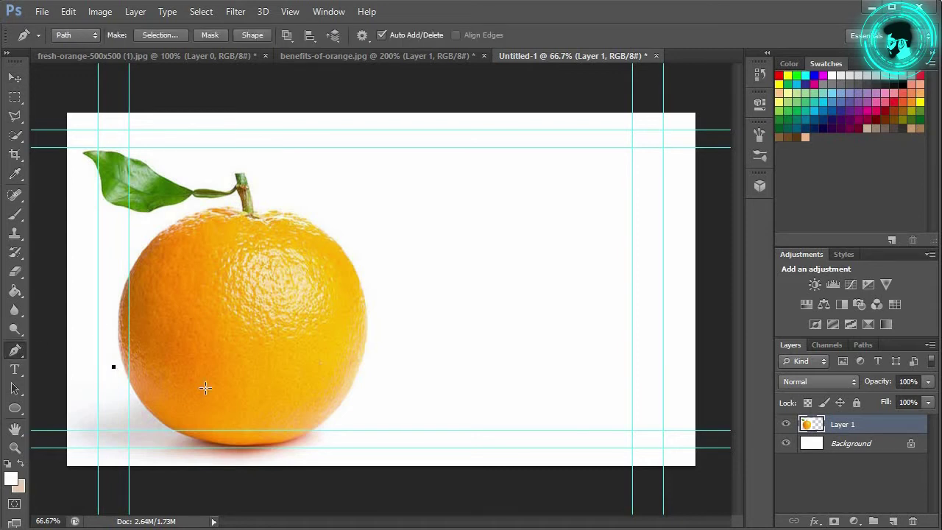
left_click_drag(309, 403, 320, 401)
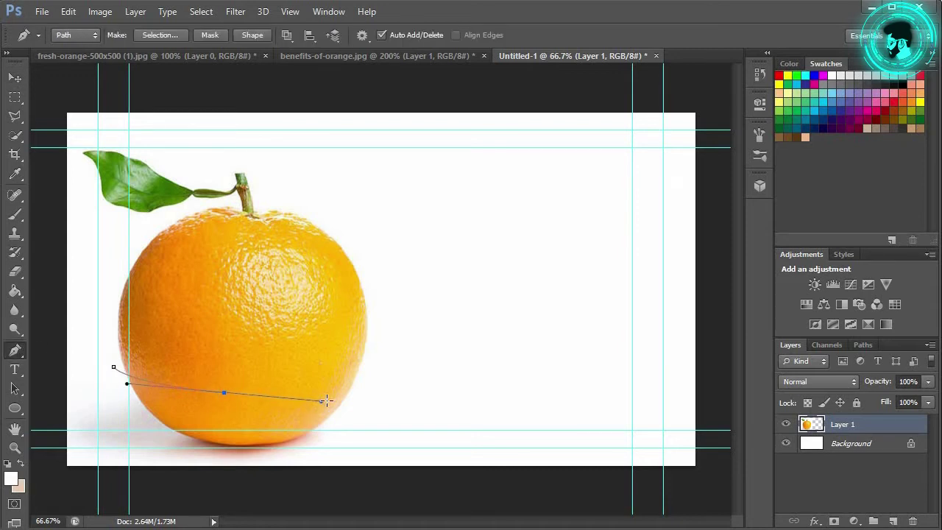
left_click(85, 489)
left_click(115, 372)
right_click(133, 401)
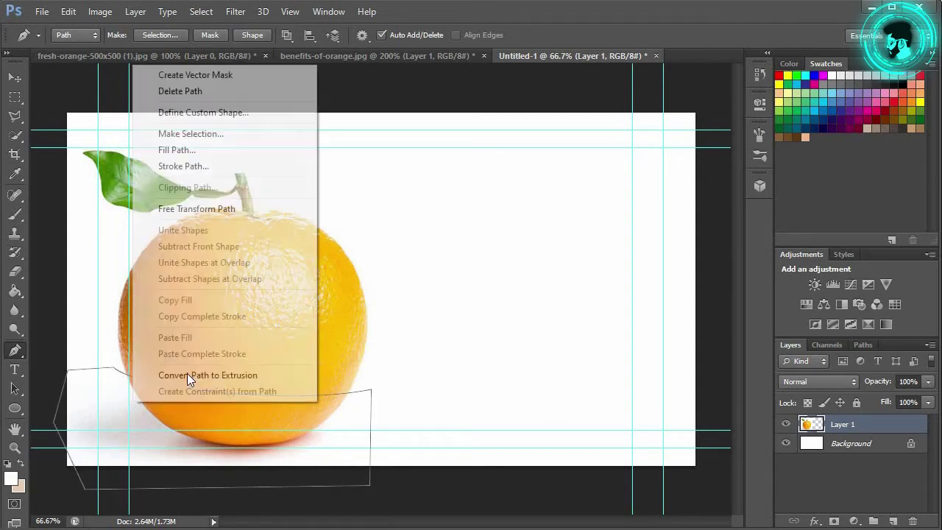
left_click(193, 134)
left_click(545, 88)
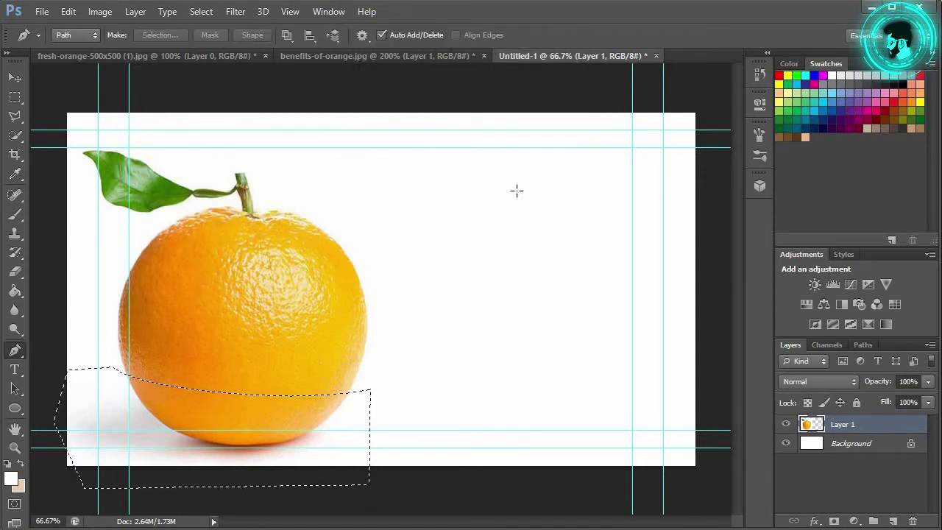
- Cut the lower part from Layer 1 and paste it in place on new Layer 2
left_click(893, 521)
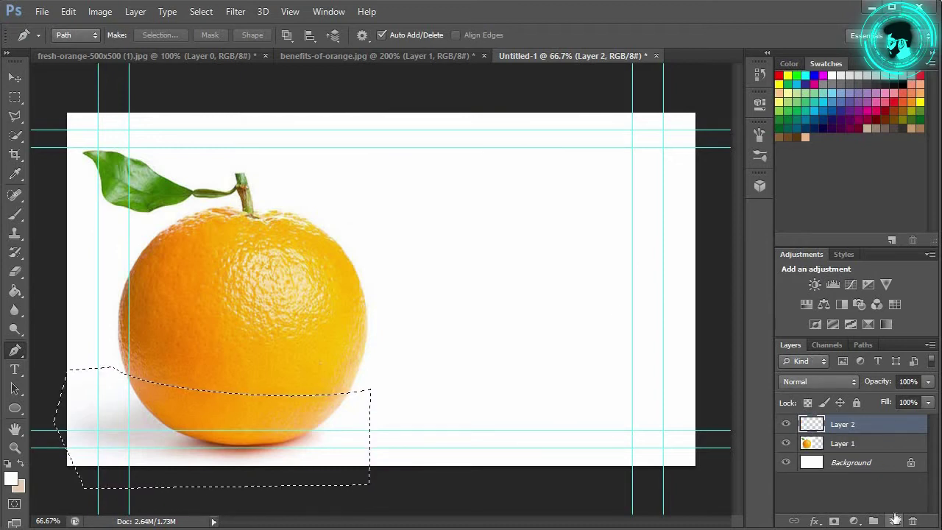
left_click(843, 443)
key("ctrl+x")
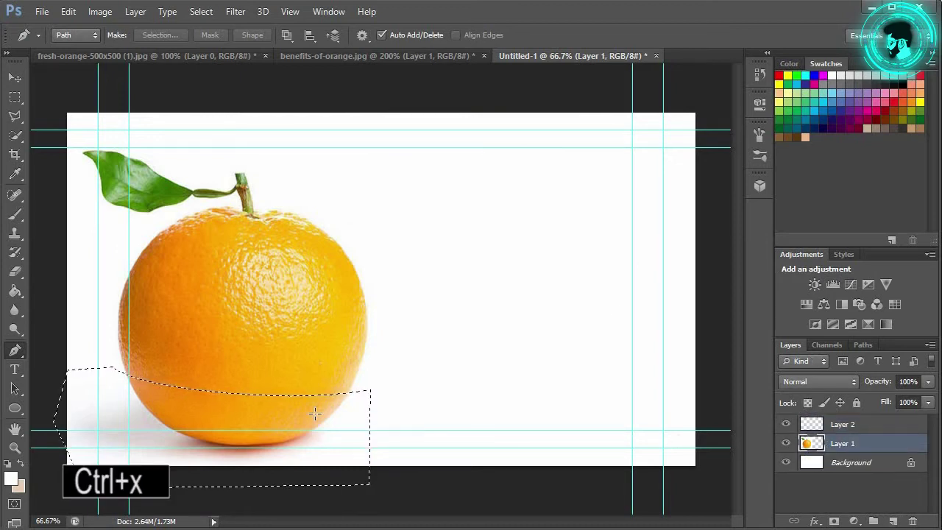
left_click(836, 427)
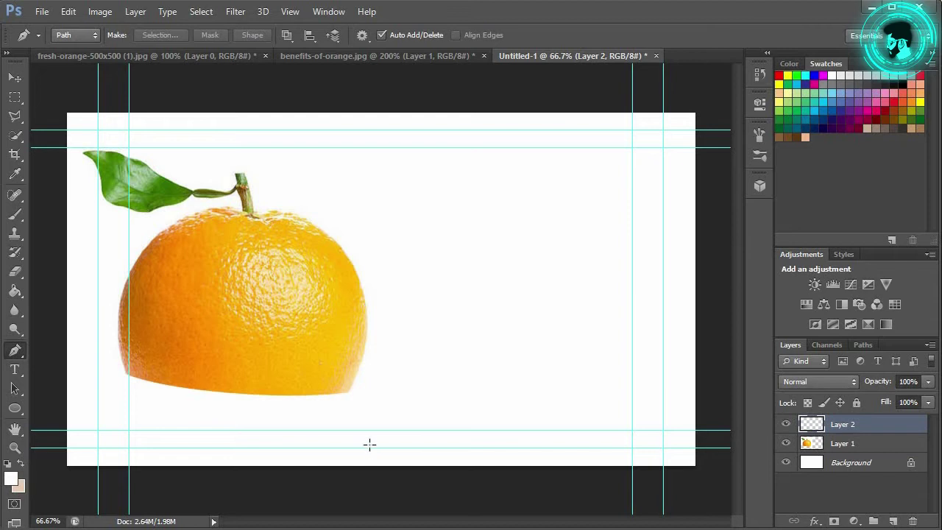
key("ctrl+shift+v")
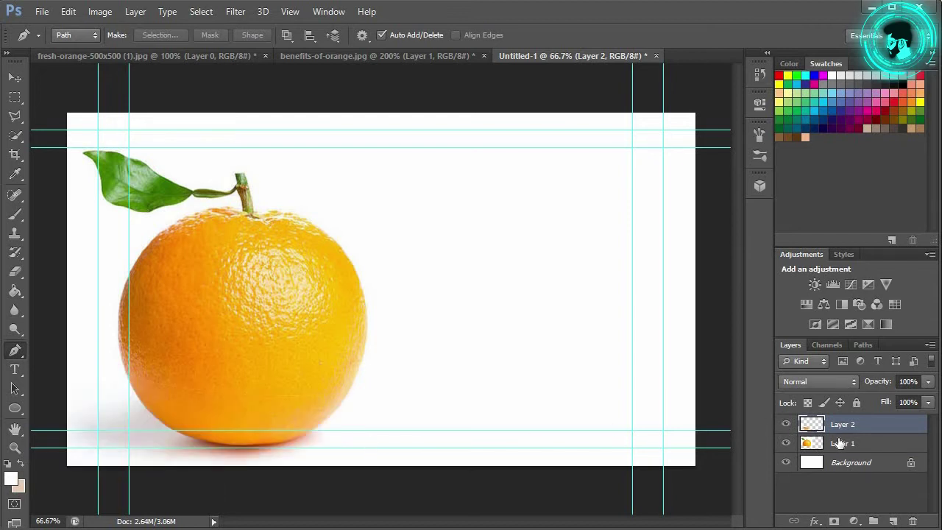
left_click(847, 462)
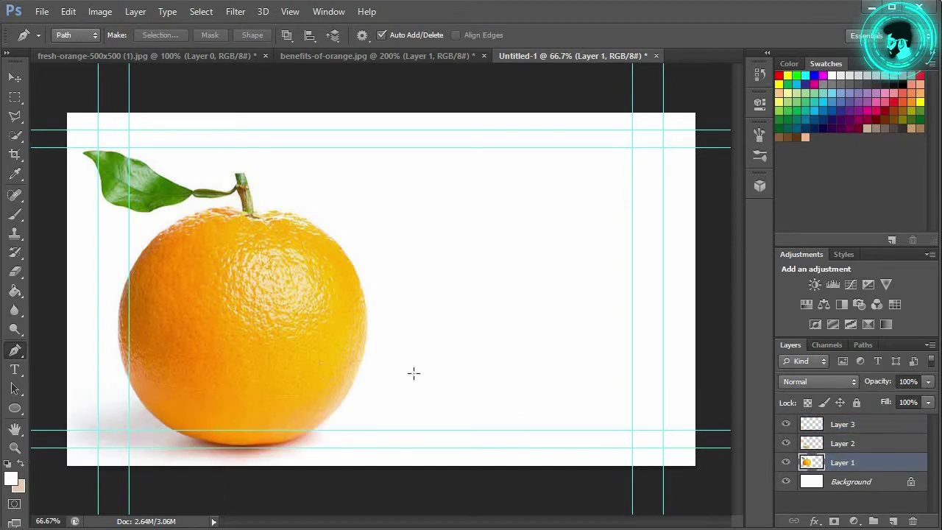
- Hide Layer 2 and turn a pen path across the orange's lower band into a selection
left_click(786, 445)
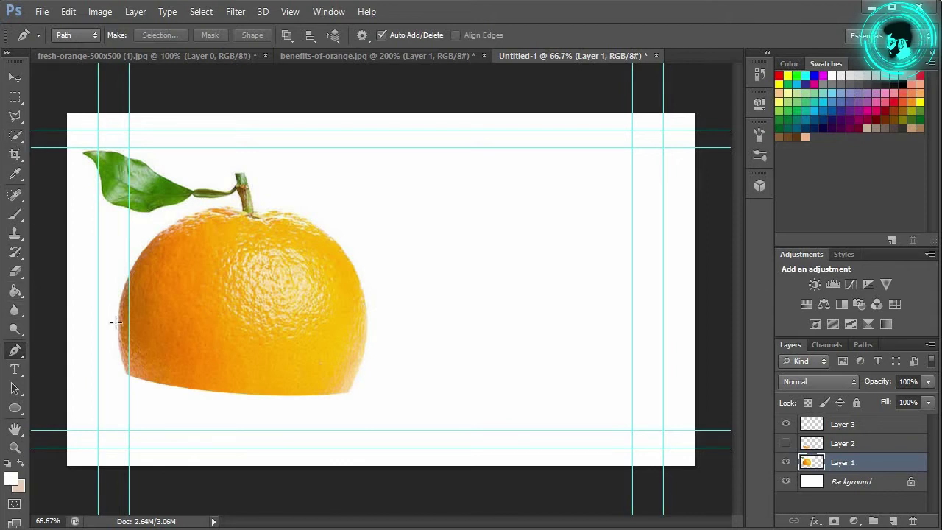
left_click(106, 304)
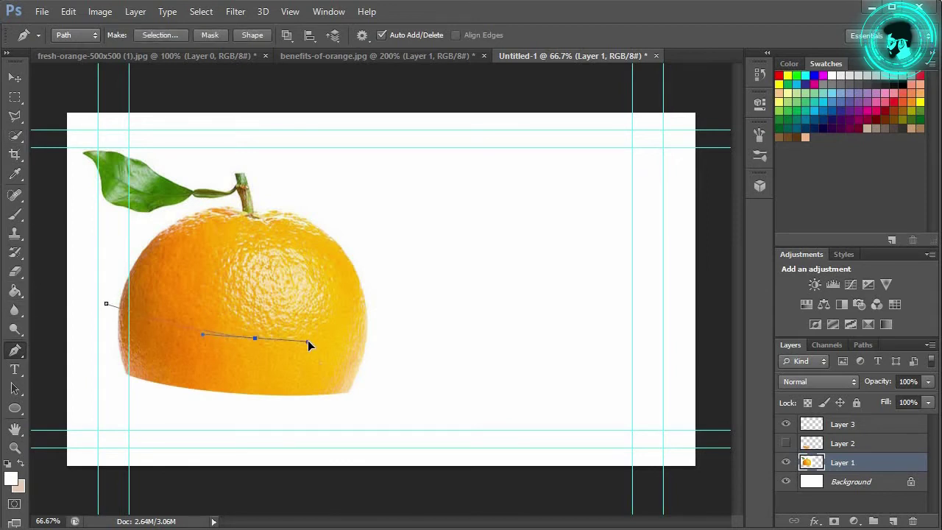
left_click(334, 340)
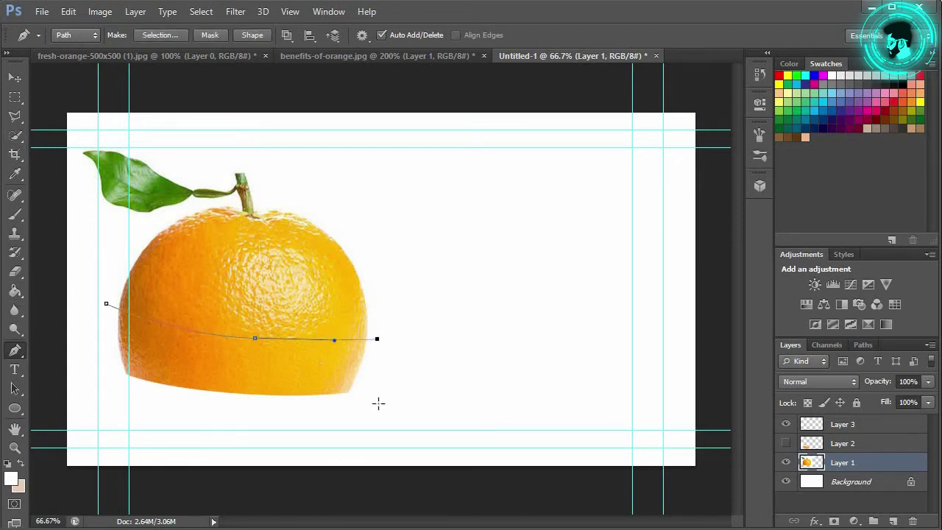
right_click(163, 331)
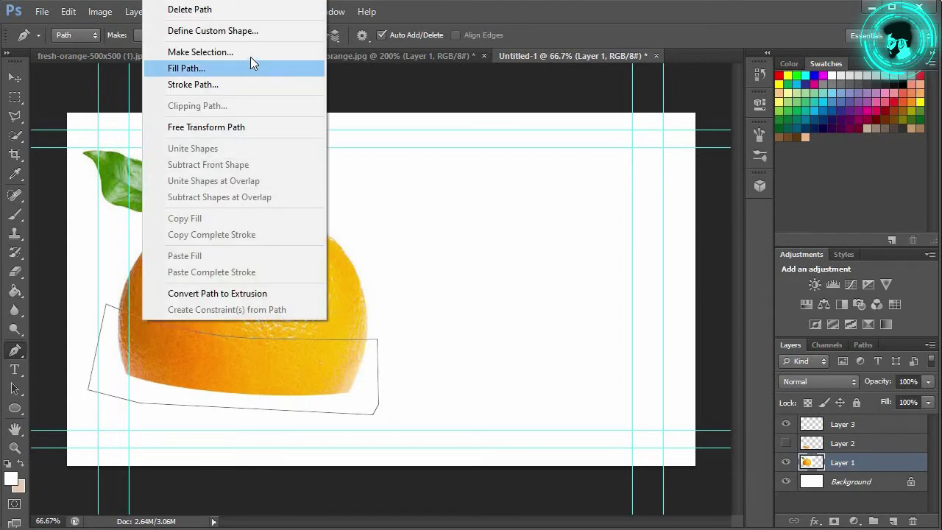
left_click(250, 56)
left_click(533, 86)
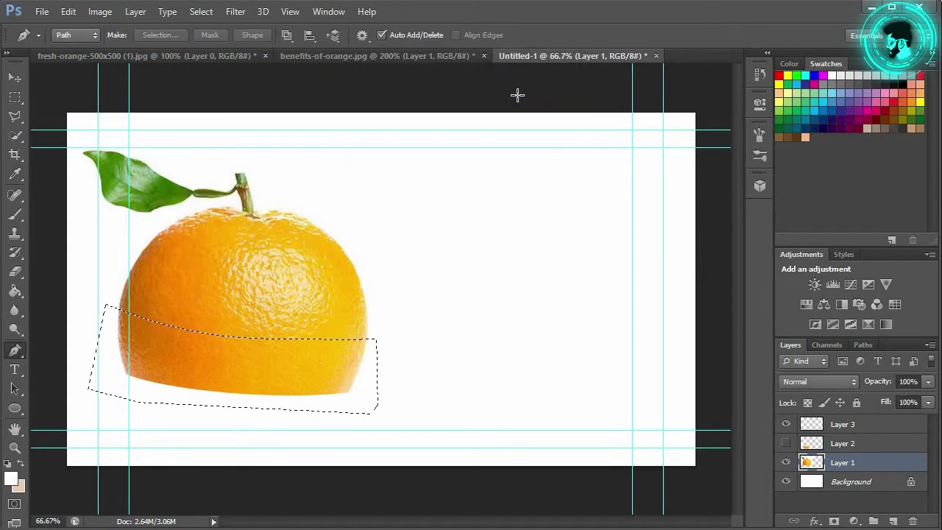
- Cut the band from Layer 1, paste it in place on Layer 3, and hide Layer 3
key("ctrl+x")
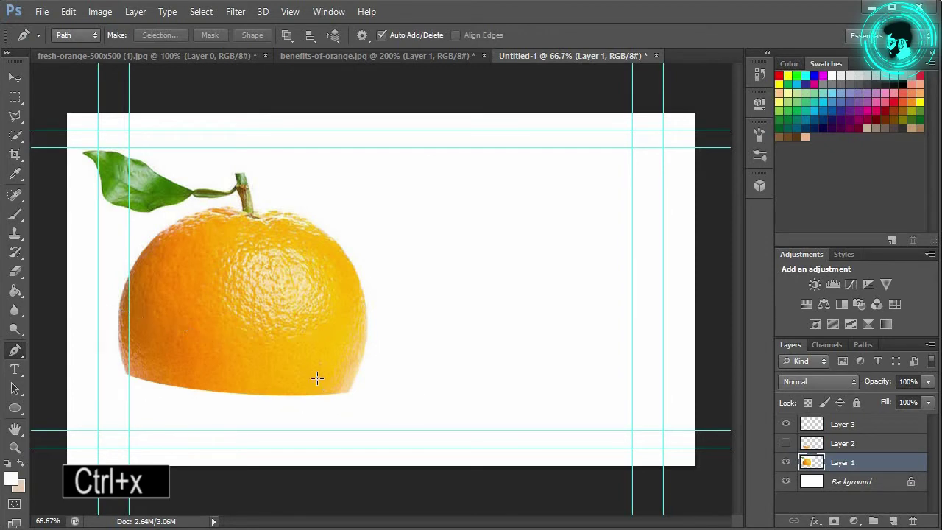
left_click(847, 427)
key("ctrl+shift+v")
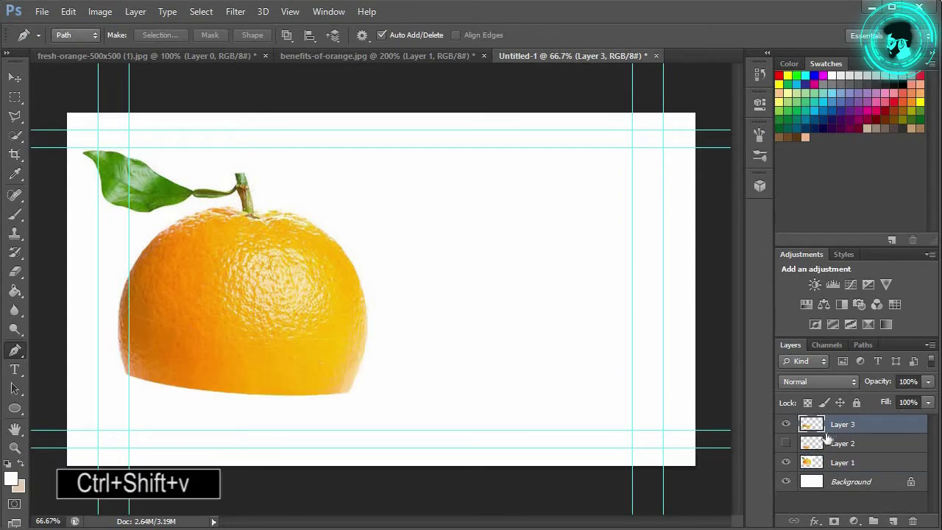
left_click(786, 424)
left_click(843, 463)
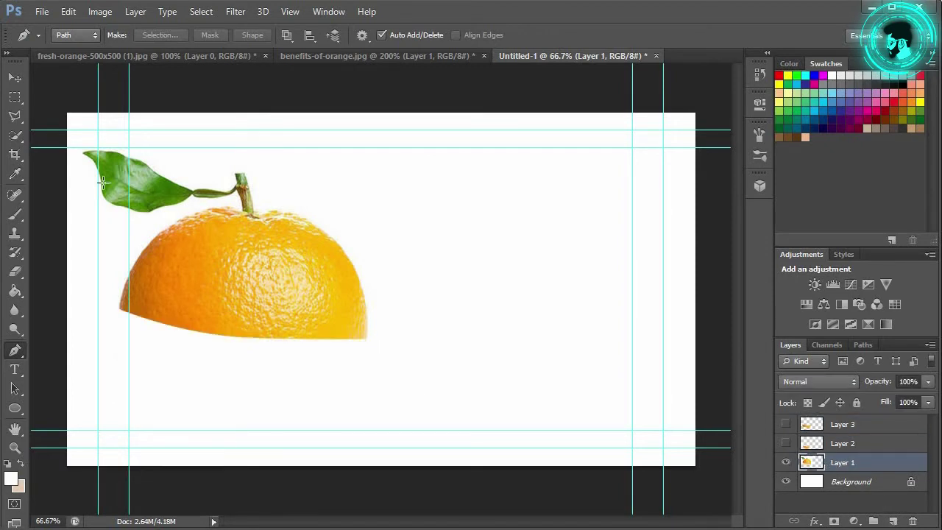
- Start a curved path higher on the orange, then undo the misdrawn path
left_click(130, 239)
left_click_drag(402, 284, 549, 280)
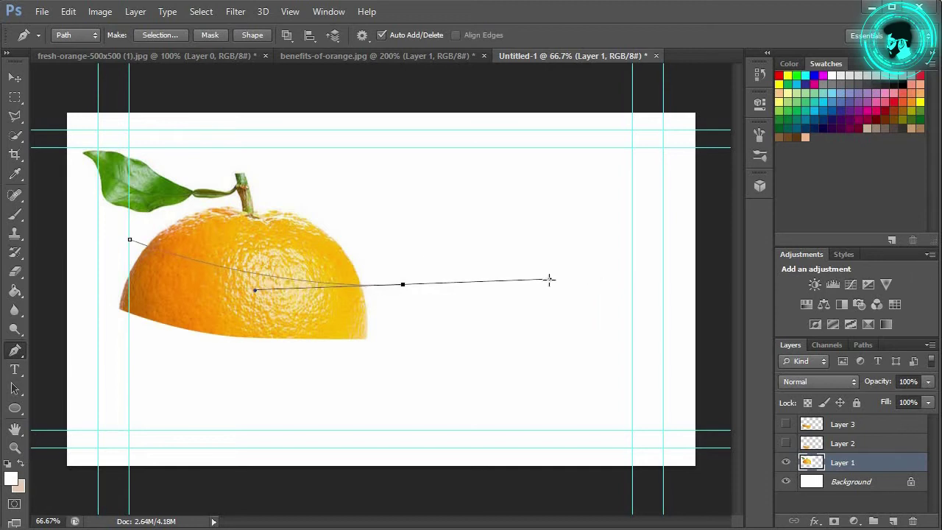
right_click(549, 279)
left_click(414, 283)
right_click(414, 283)
key("Escape")
key("ctrl+z")
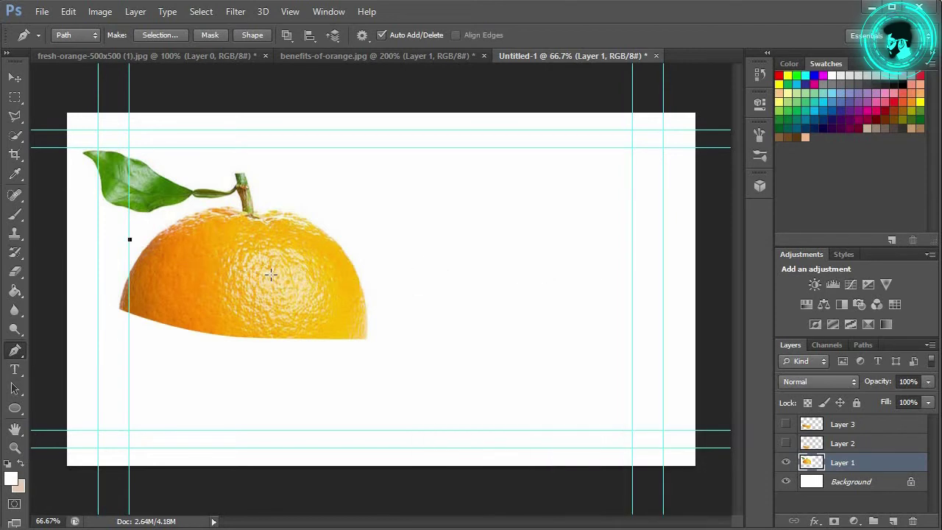
key("ctrl+z")
- Redraw a closed pen path around the orange's middle band and convert it to a selection
left_click(130, 249)
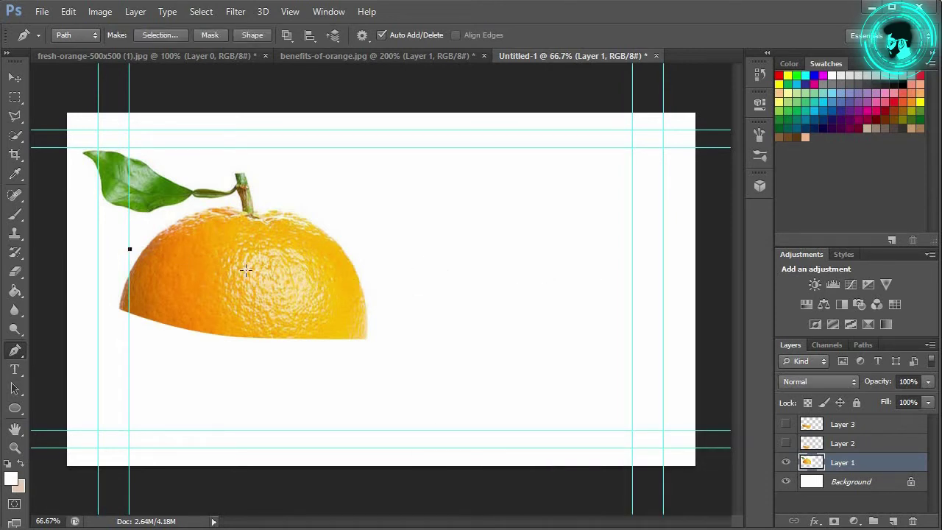
left_click(385, 285)
left_click(389, 351)
left_click(183, 354)
left_click(99, 326)
left_click(130, 249)
right_click(152, 270)
left_click(197, 340)
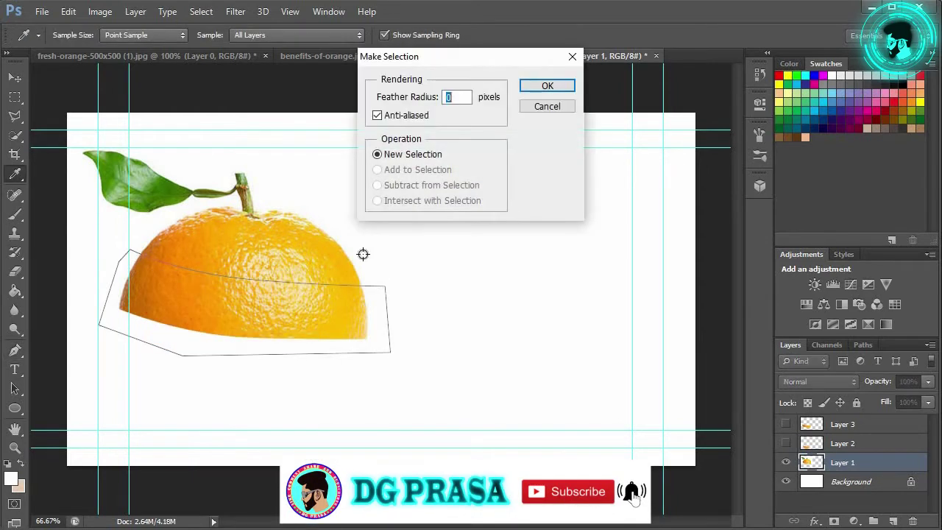
left_click(547, 85)
- Cut the middle band and paste it in place on new Layer 4 at the stack's top
key("ctrl+x")
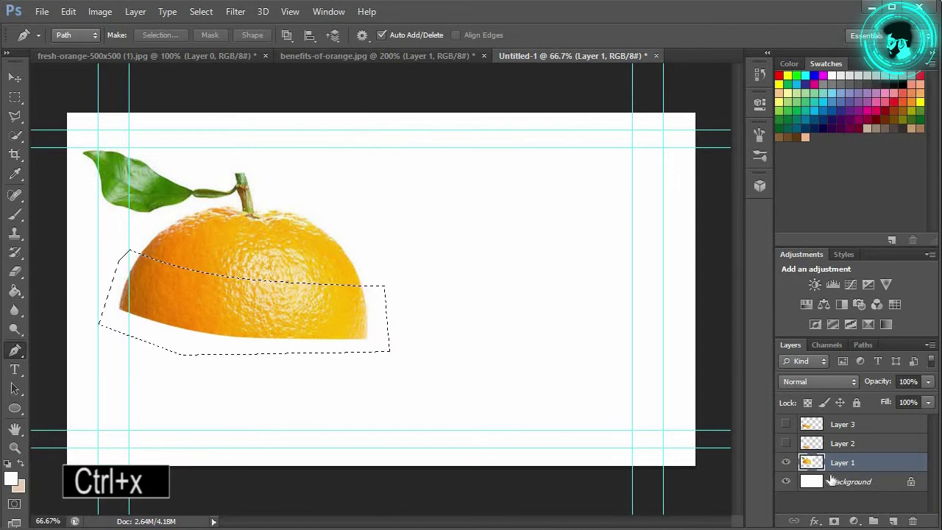
key("ctrl+x")
left_click(893, 521)
left_click_drag(853, 465, 856, 425)
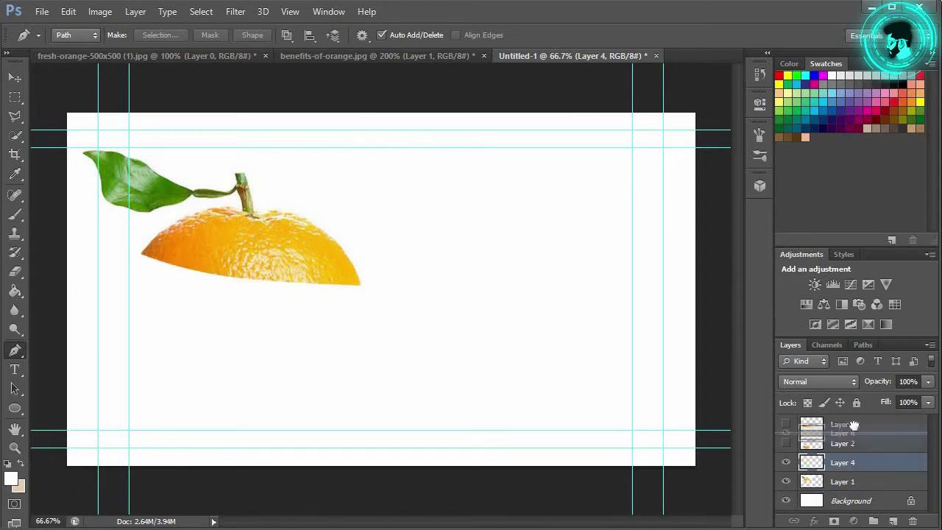
key("ctrl+shift+v")
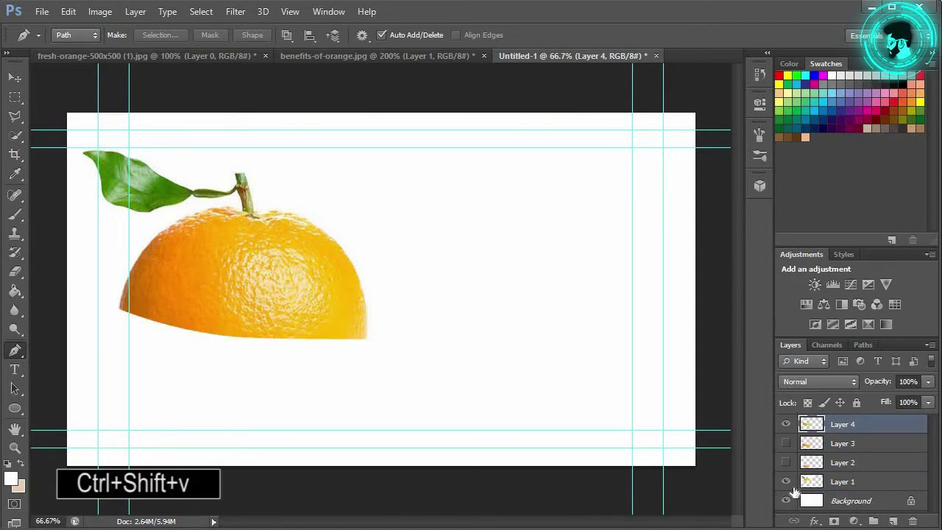
- Show Layers 2 and 3, move Layer 1 to the top, and hide Layers 1, 4 and 3
left_click(786, 462)
left_click(786, 443)
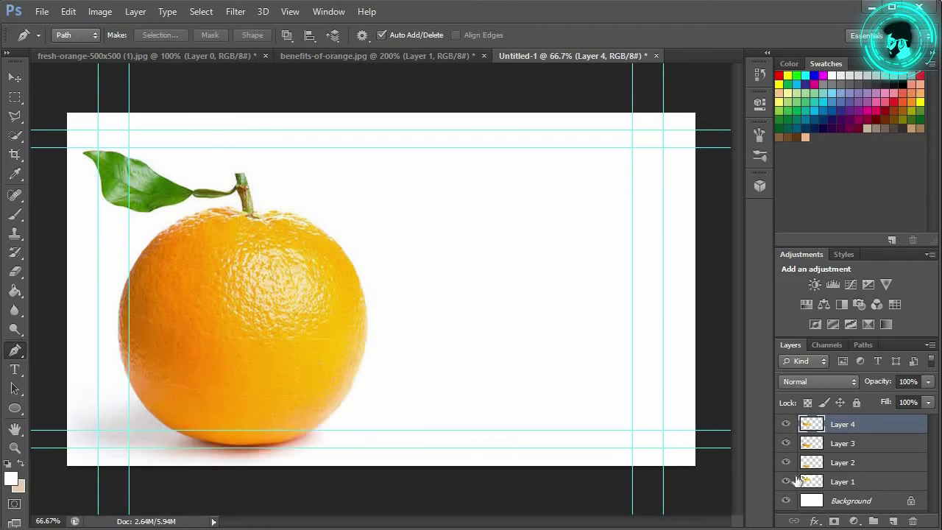
left_click(786, 481)
left_click_drag(845, 442, 853, 424)
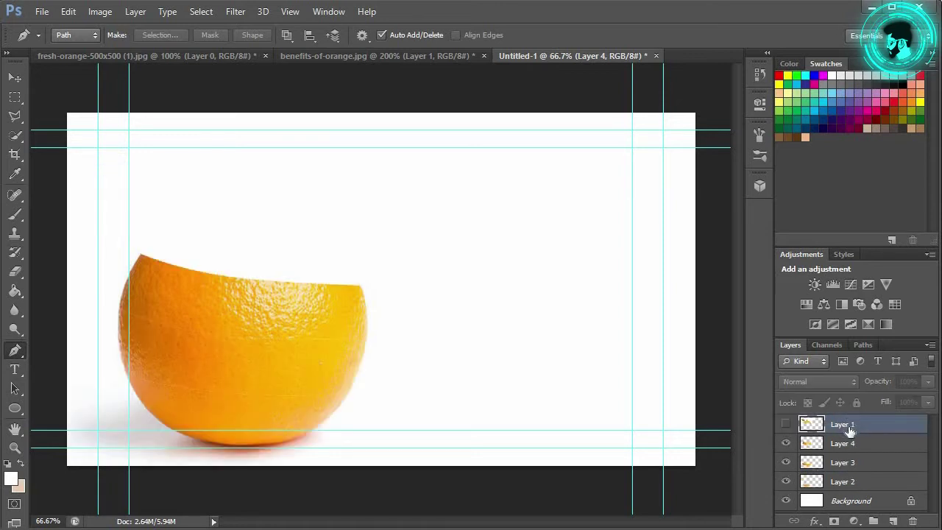
left_click(786, 443)
left_click(787, 462)
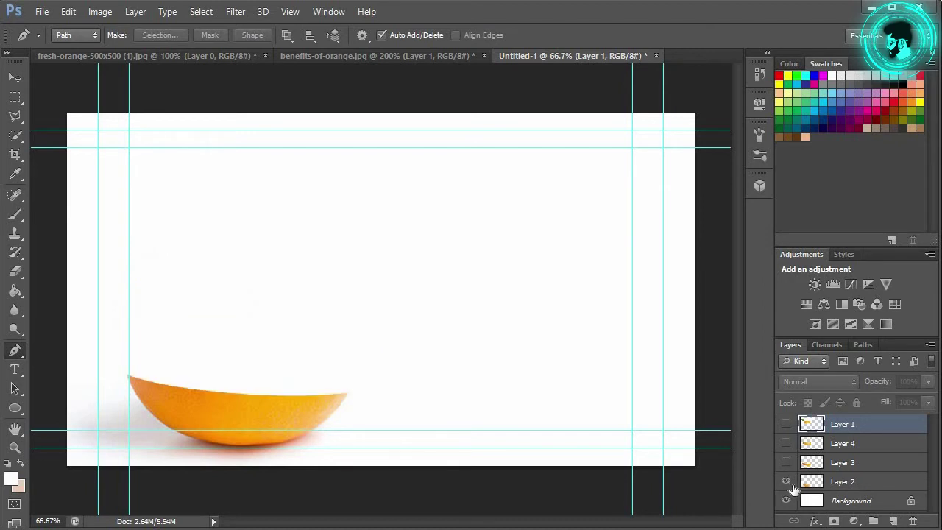
left_click(329, 58)
- Drag the cut orange slice into Untitled-1 as Layer 5, rotate it level, and lower it above the bottom half
left_click(25, 77)
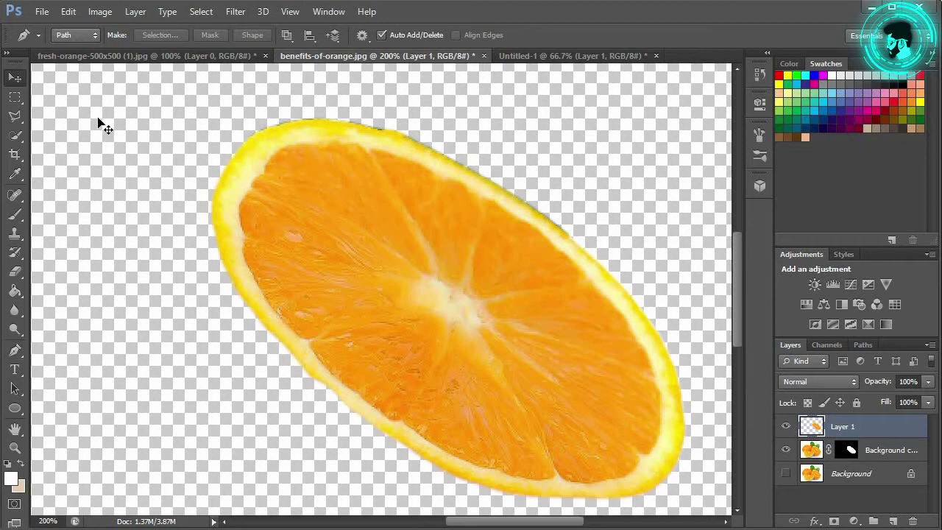
mouse_move(404, 257)
left_mouse_down()
mouse_move(538, 55)
mouse_move(427, 201)
left_mouse_up()
left_click_drag(395, 252, 378, 296)
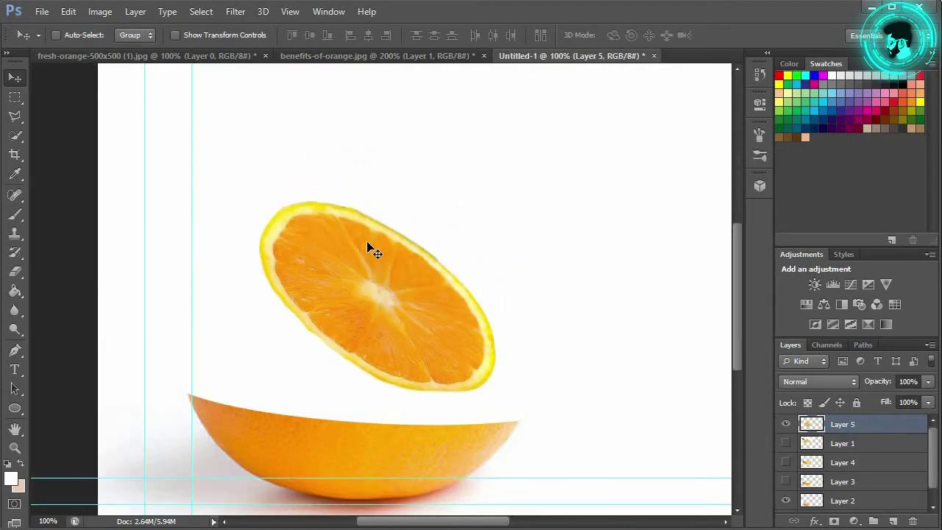
key("ctrl+t")
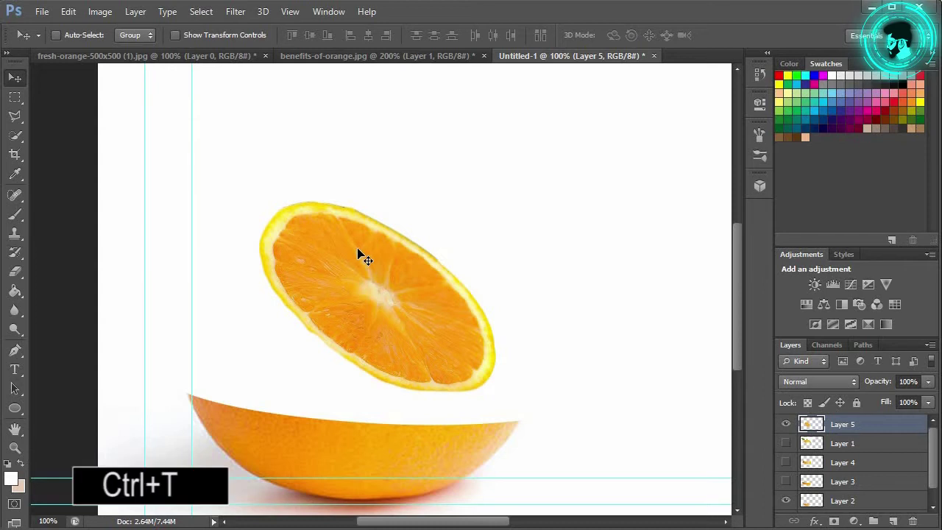
left_click_drag(420, 156, 439, 168)
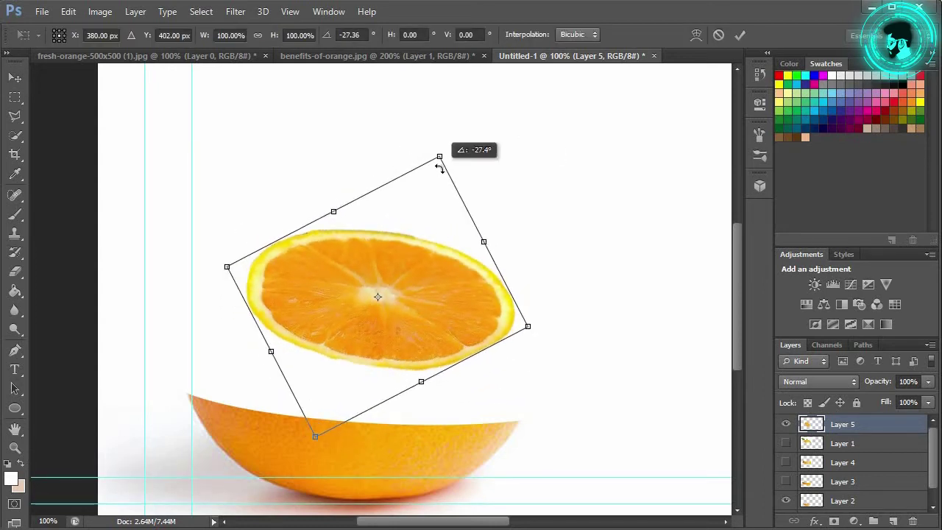
left_click(740, 35)
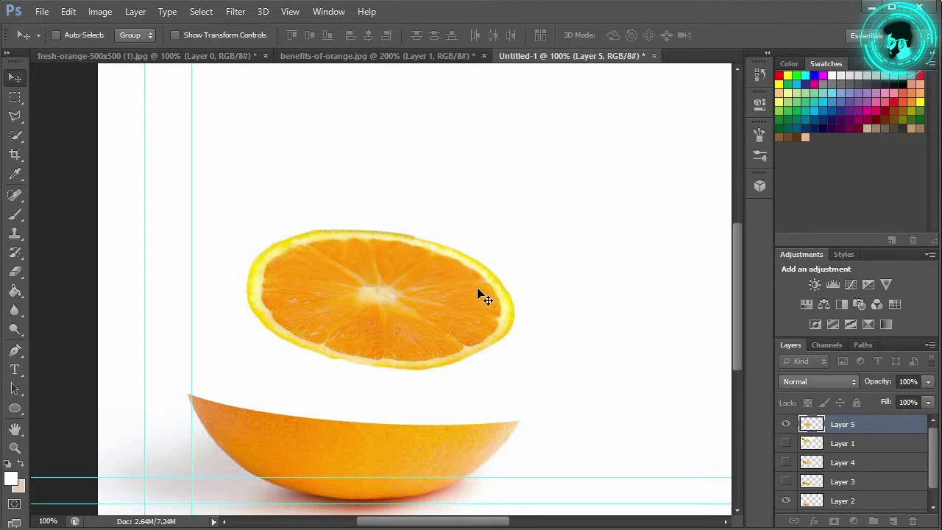
left_click_drag(430, 292, 415, 337)
- Warp the slice on Layer 5, pulling its top corners and top edge down to flatten it
key("ctrl+t")
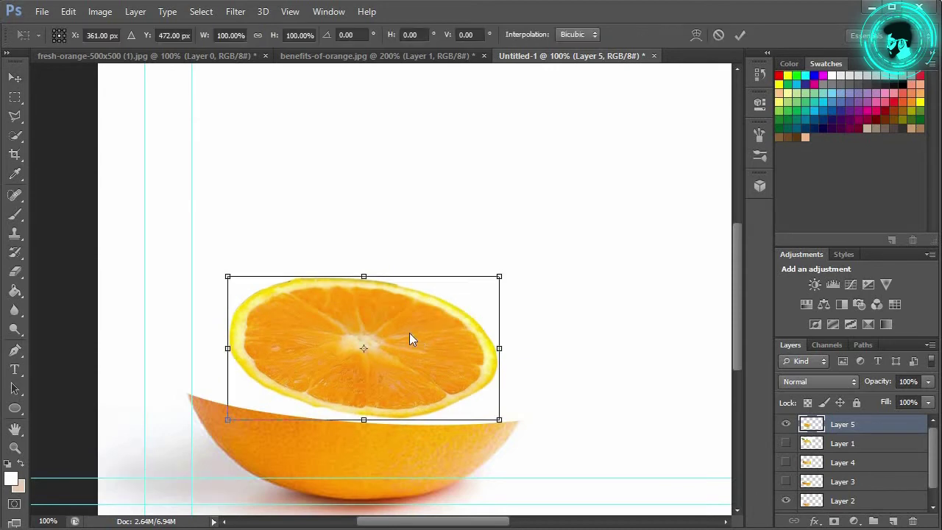
right_click(410, 333)
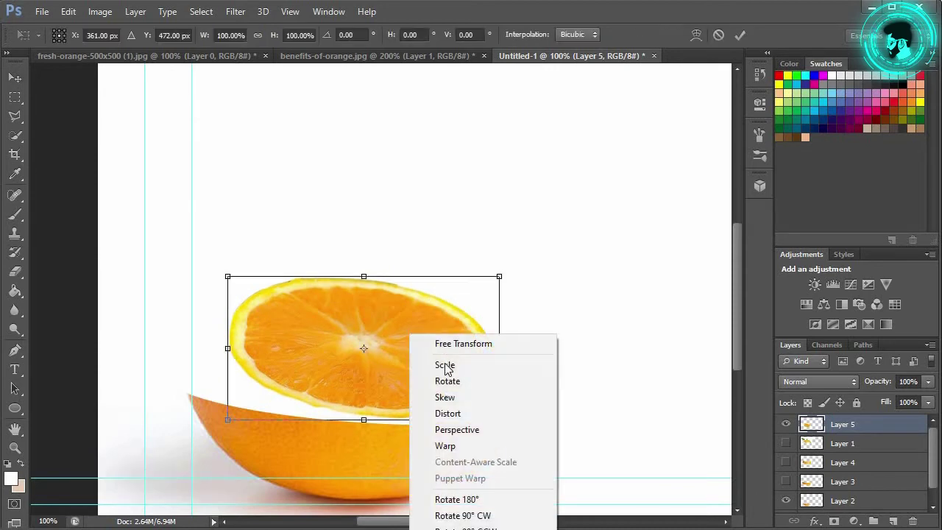
left_click(485, 446)
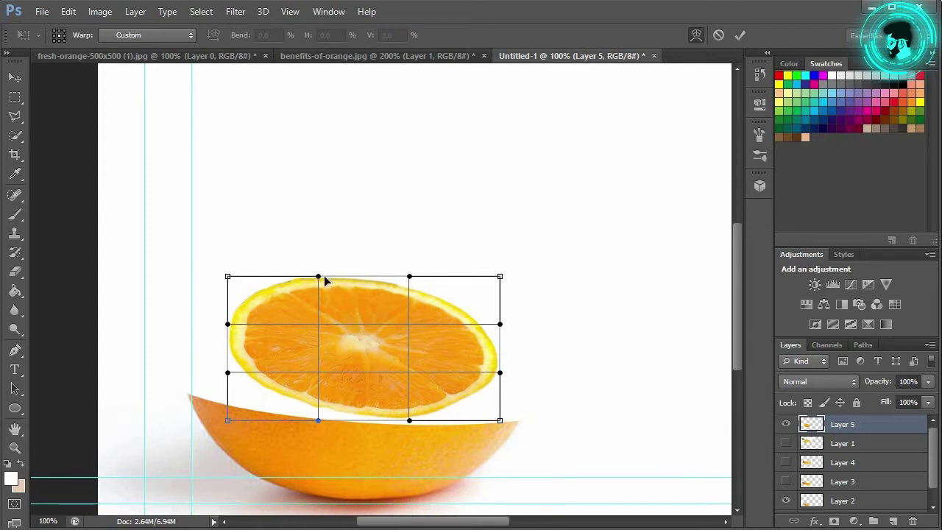
left_click_drag(318, 278, 317, 294)
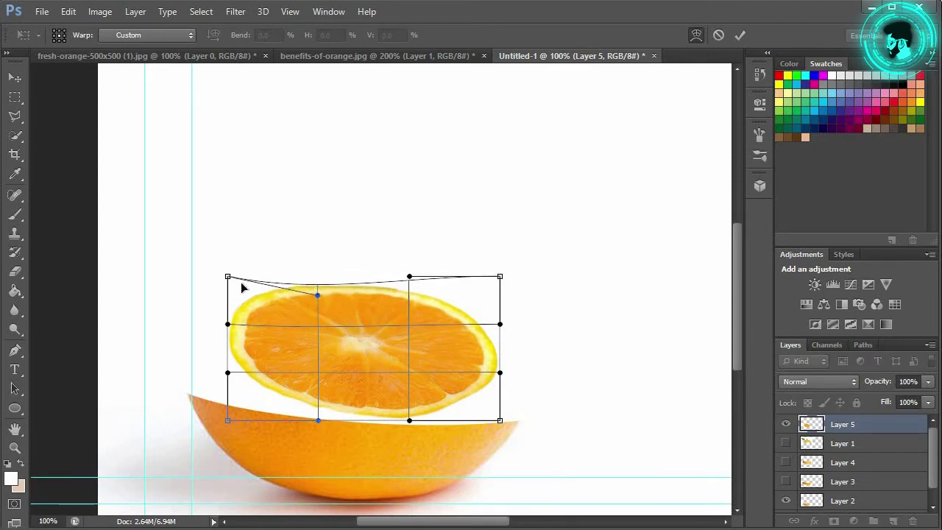
left_click_drag(500, 277, 492, 317)
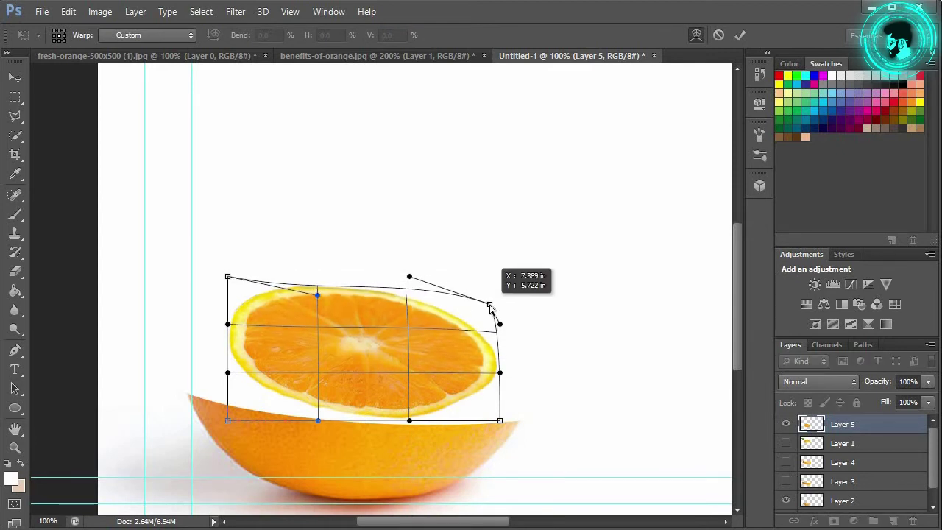
left_click_drag(228, 278, 233, 310)
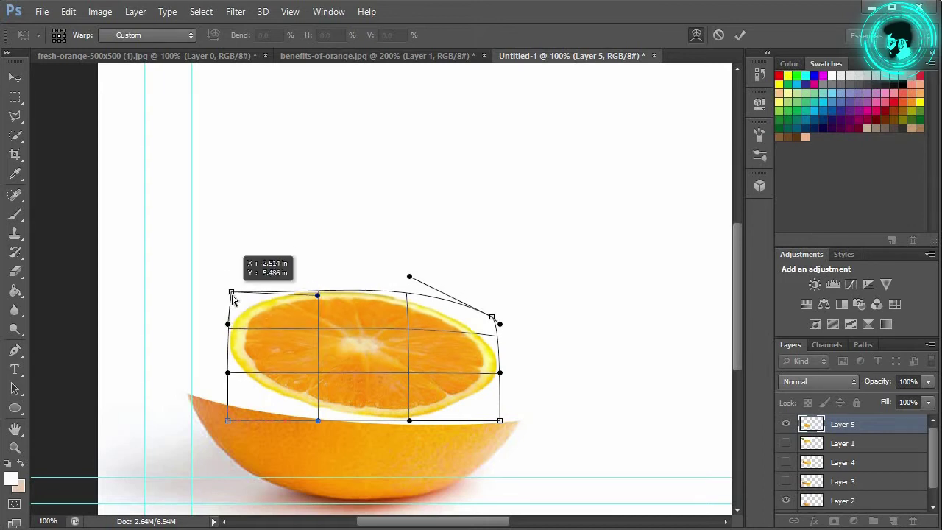
left_click_drag(317, 296, 319, 330)
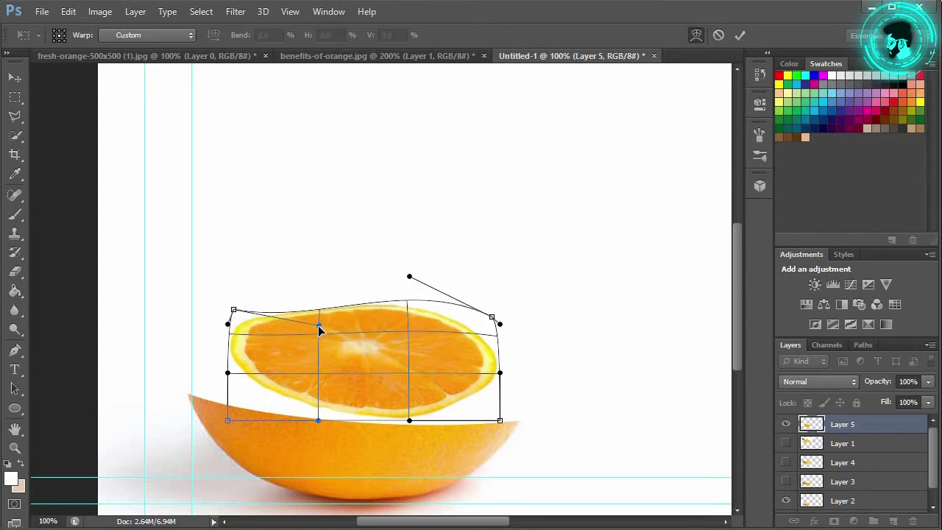
mouse_move(409, 277)
left_mouse_down()
mouse_move(409, 310)
mouse_move(342, 356)
mouse_move(319, 351)
left_mouse_up()
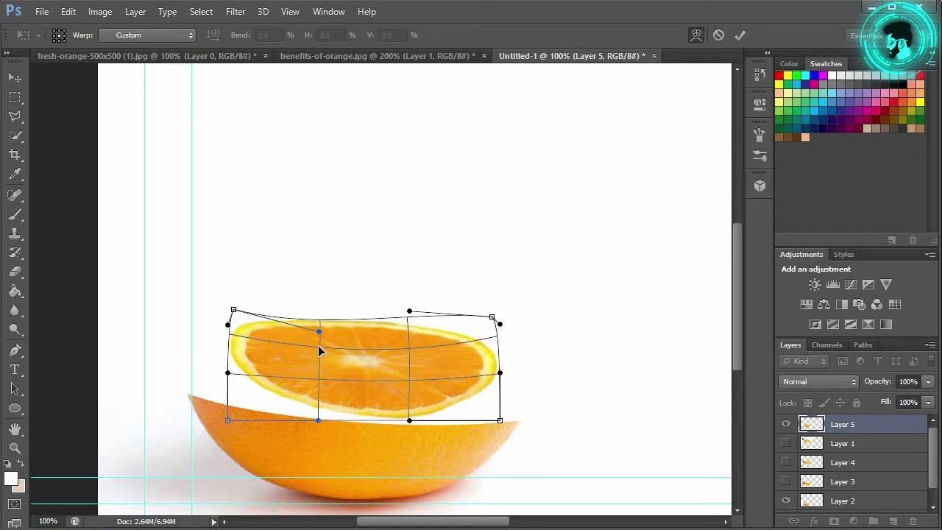
- Pull the slice's left and right edges inward into a thinner disc and commit the warp
left_click_drag(230, 345, 228, 361)
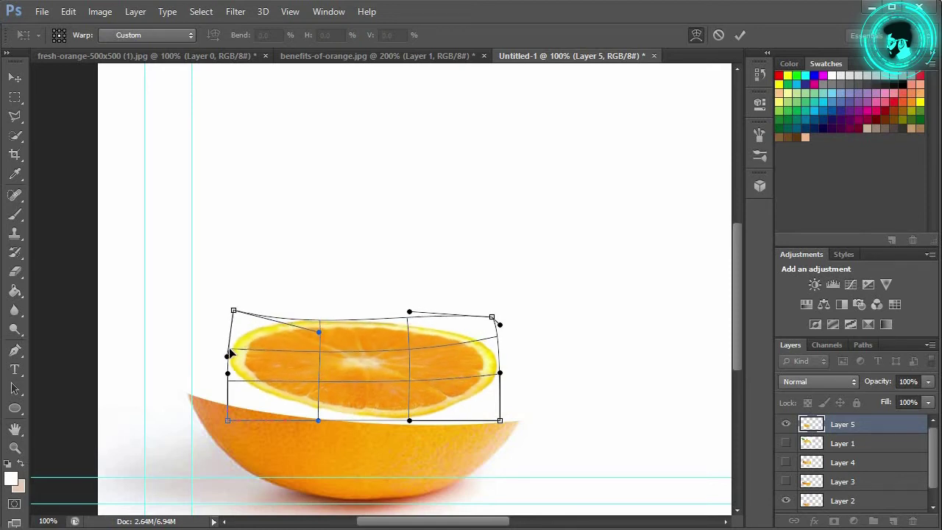
left_click_drag(499, 350, 495, 355)
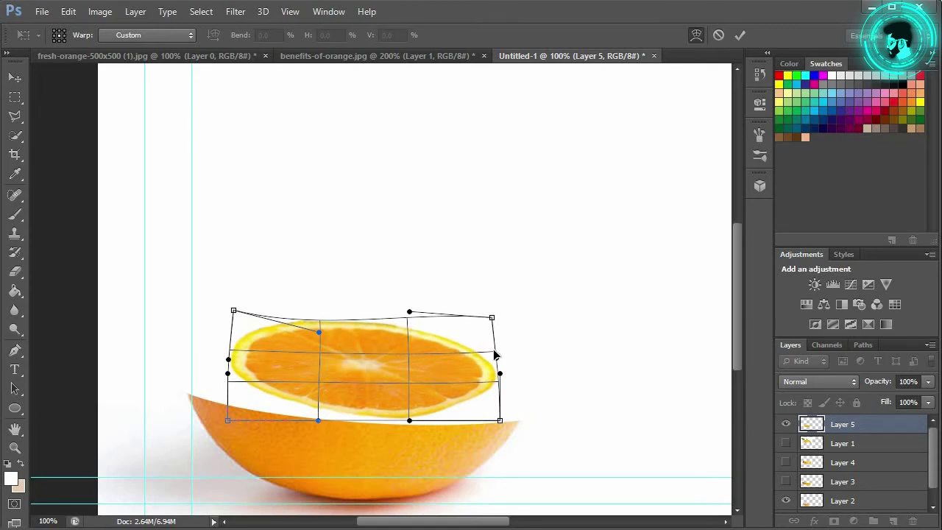
left_click_drag(493, 322, 495, 330)
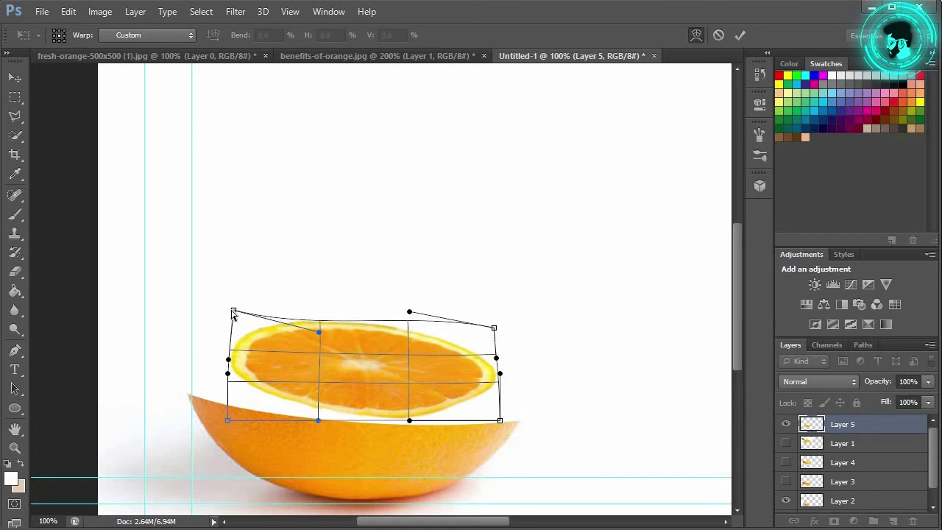
left_click_drag(233, 310, 230, 325)
left_click_drag(407, 322, 417, 332)
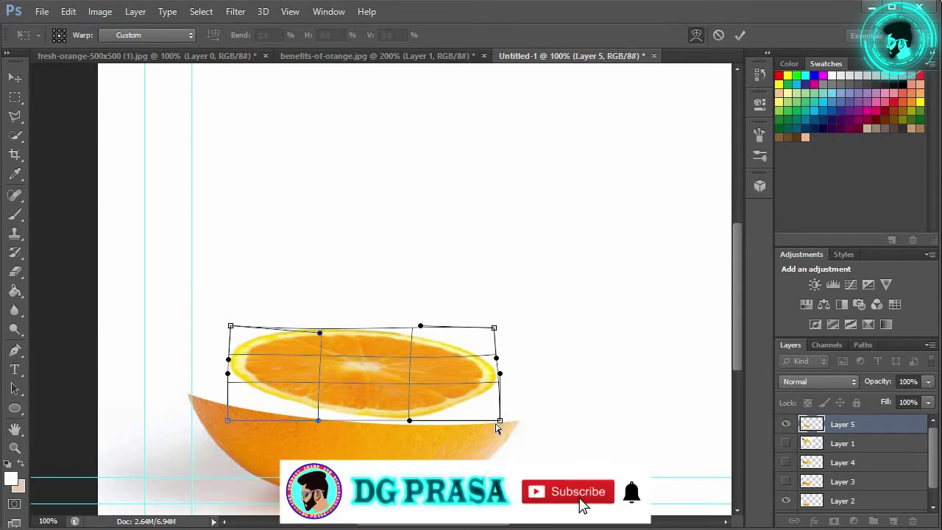
left_click_drag(496, 358, 486, 357)
left_click_drag(497, 388, 484, 385)
left_click_drag(236, 389, 243, 395)
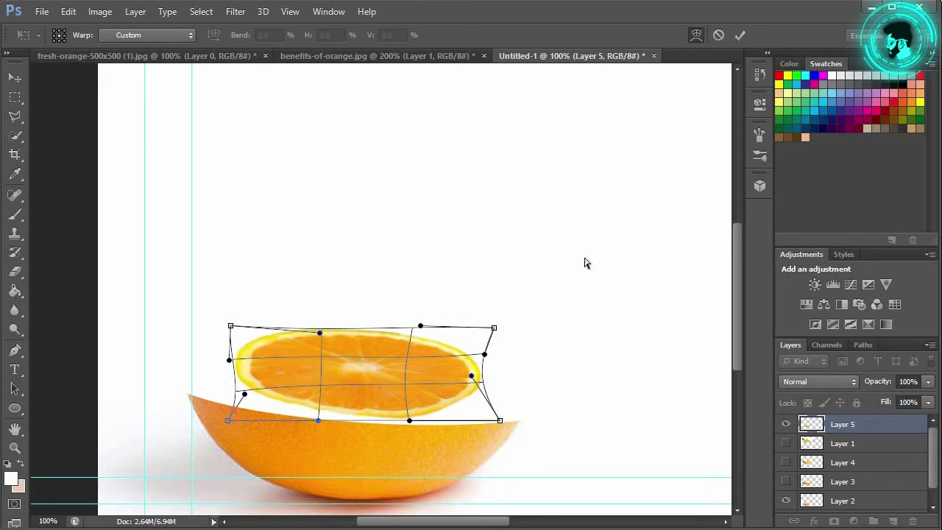
left_click(740, 36)
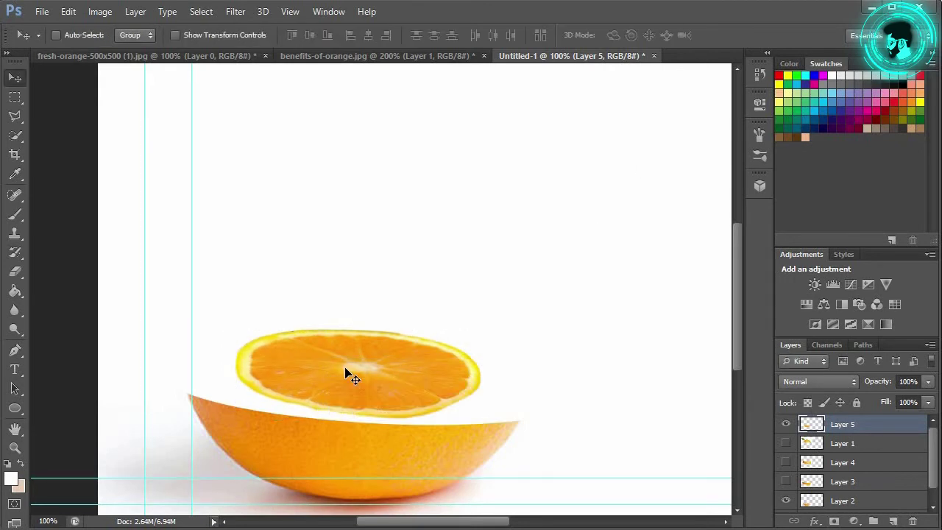
- Scale the slice wider, move it onto the orange half, and warp its side edges outward
key("ctrl+t")
left_click_drag(483, 419, 523, 431)
left_click_drag(430, 374, 399, 375)
right_click(399, 375)
left_click(441, 484)
left_click_drag(502, 399, 544, 457)
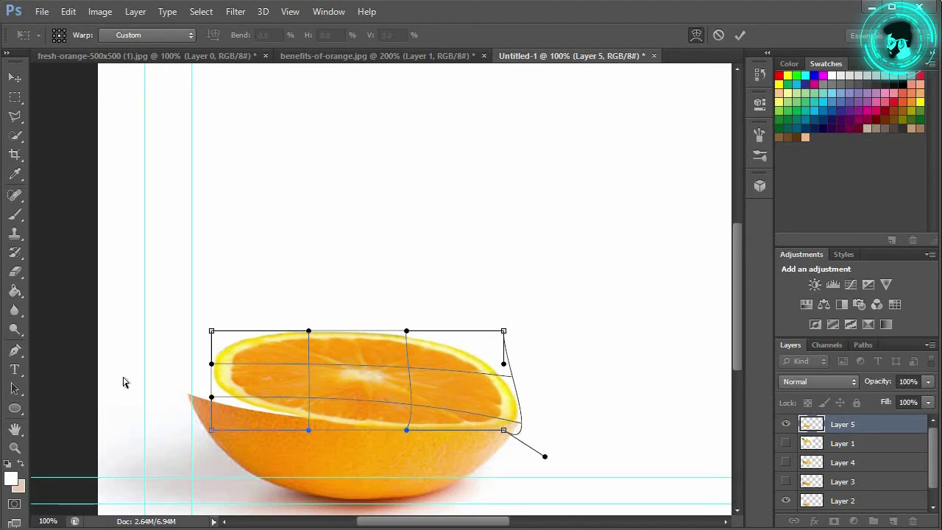
left_click_drag(210, 398, 131, 418)
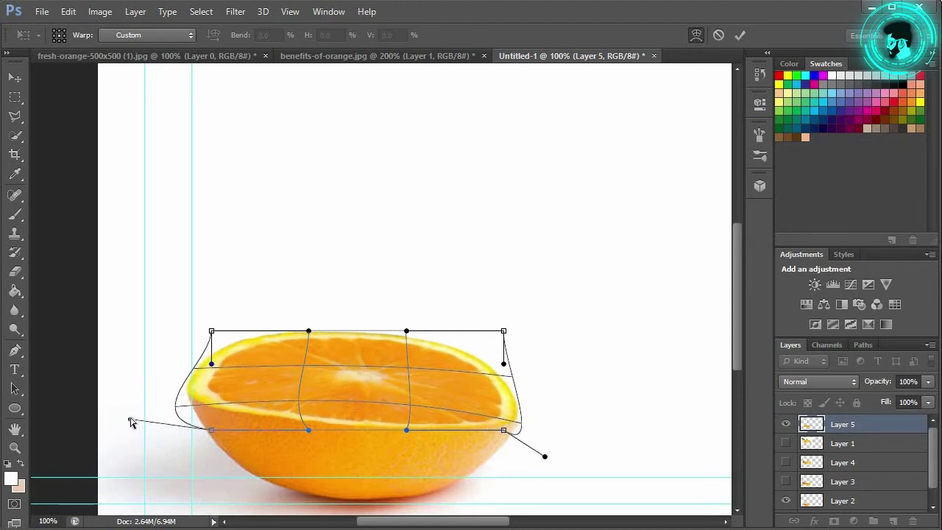
- Lower and tuck in the slice's top rim to fit the orange half, then commit
left_click_drag(406, 331, 403, 338)
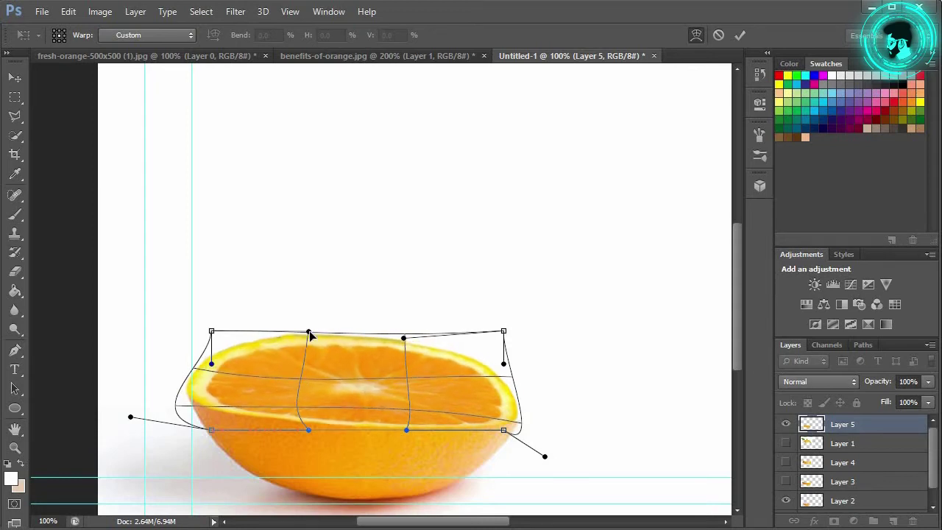
left_click_drag(308, 332, 309, 344)
left_click_drag(211, 331, 214, 341)
left_click_drag(404, 338, 407, 356)
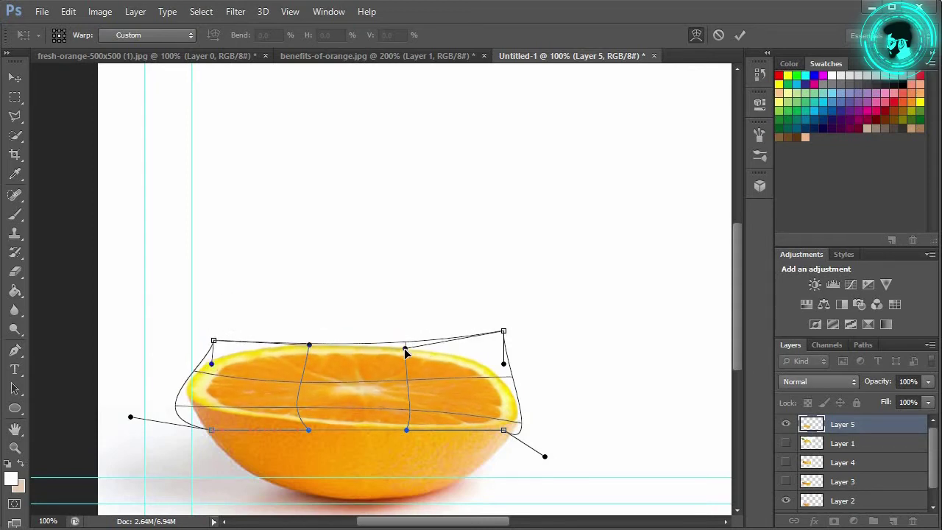
left_click_drag(504, 331, 473, 357)
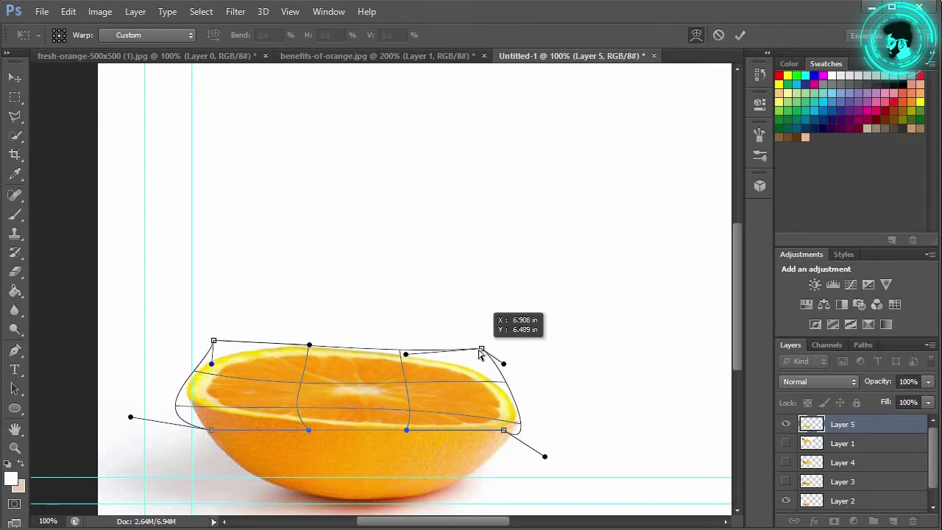
left_click_drag(213, 341, 229, 354)
left_click_drag(407, 397, 403, 391)
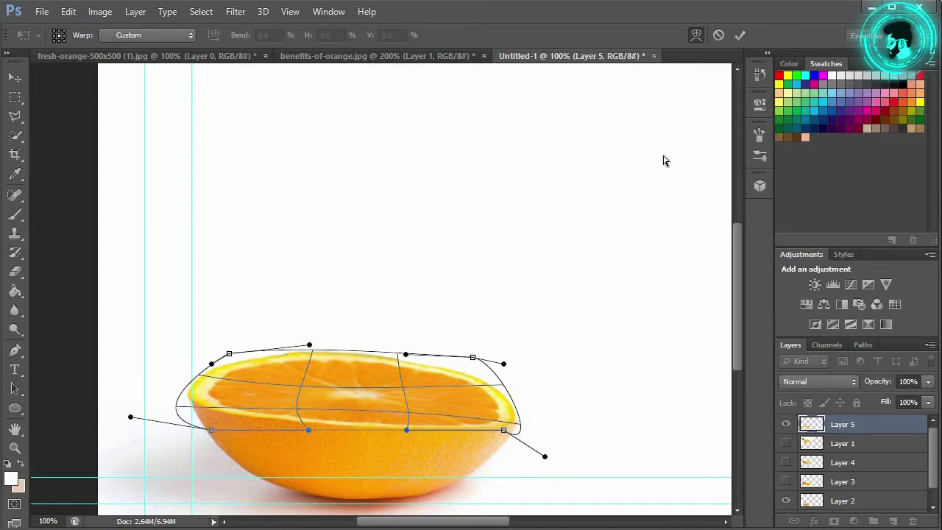
left_click_drag(519, 428, 524, 430)
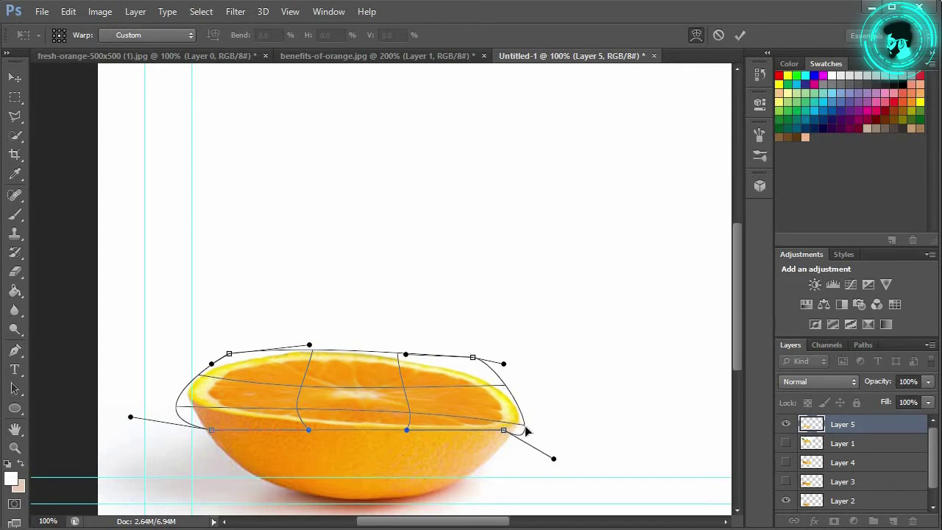
left_click_drag(177, 408, 173, 412)
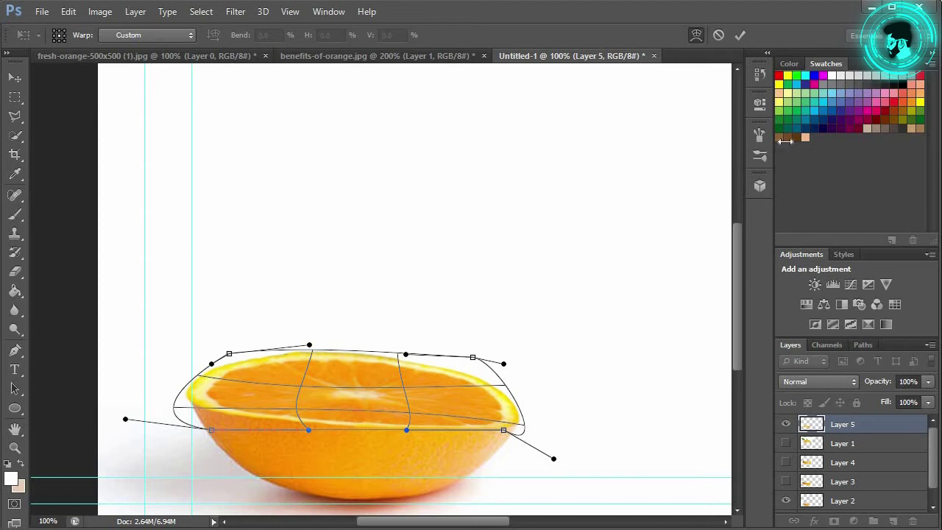
left_click(740, 35)
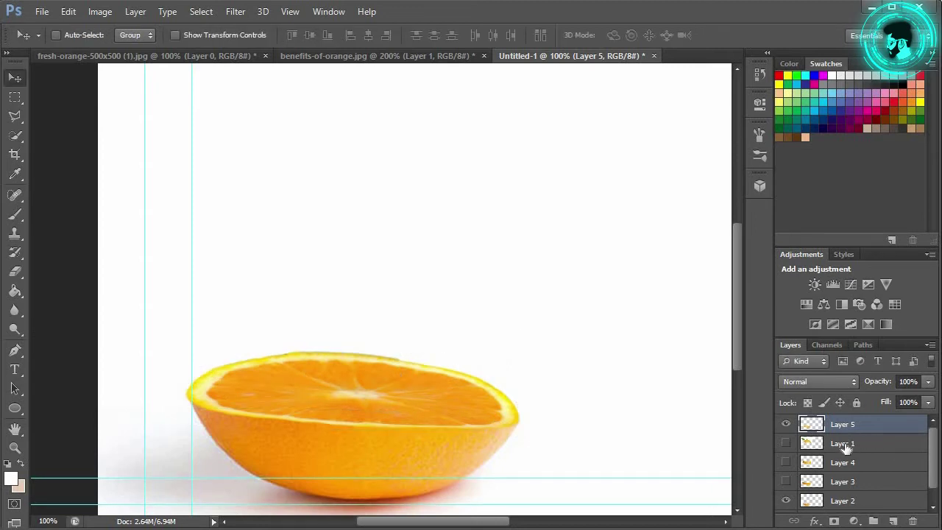
- Move Layer 5 below Layer 2 and warp the slice's lower edge down onto the orange half
left_click_drag(853, 475, 860, 510)
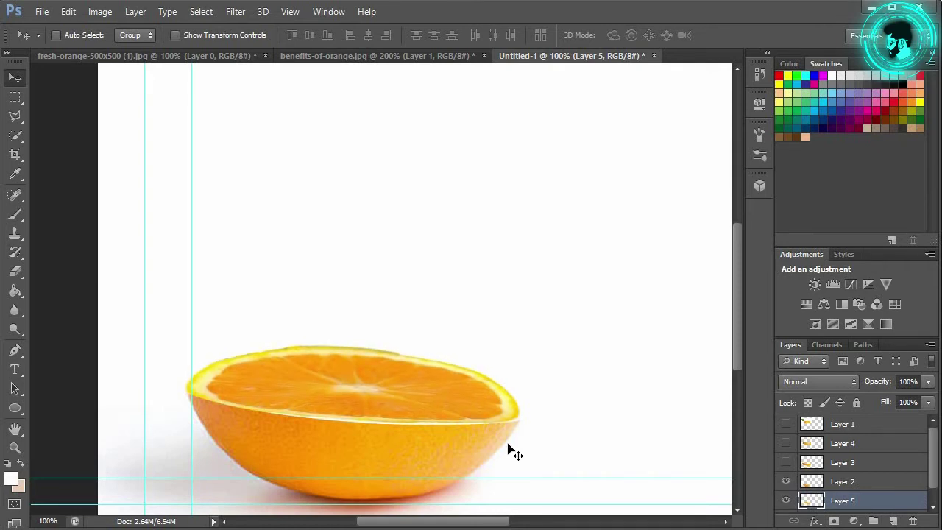
right_click(452, 376)
left_click(392, 380)
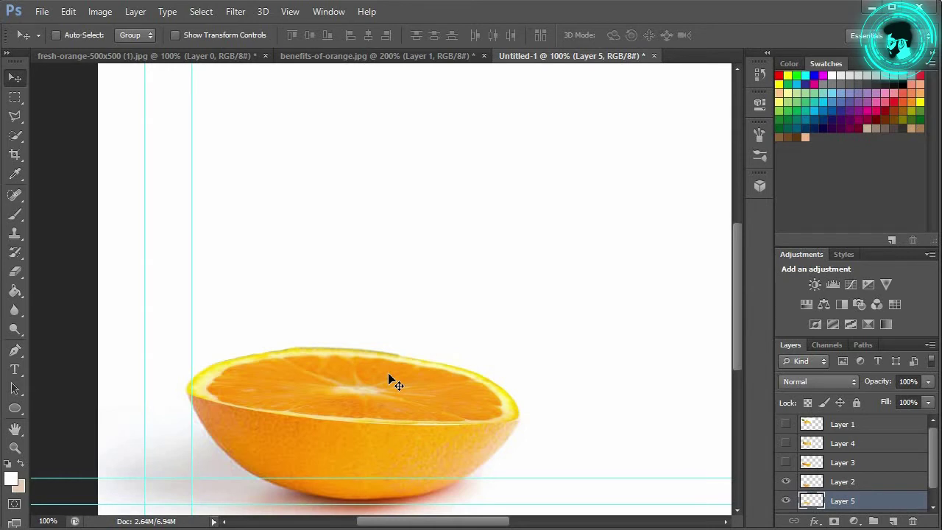
key("ctrl+t")
right_click(452, 391)
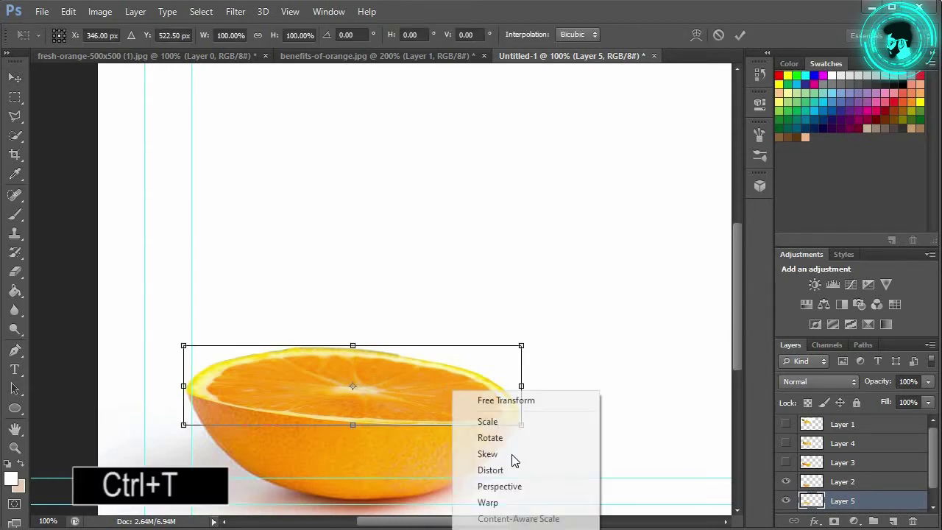
left_click(506, 502)
left_click_drag(409, 426, 410, 428)
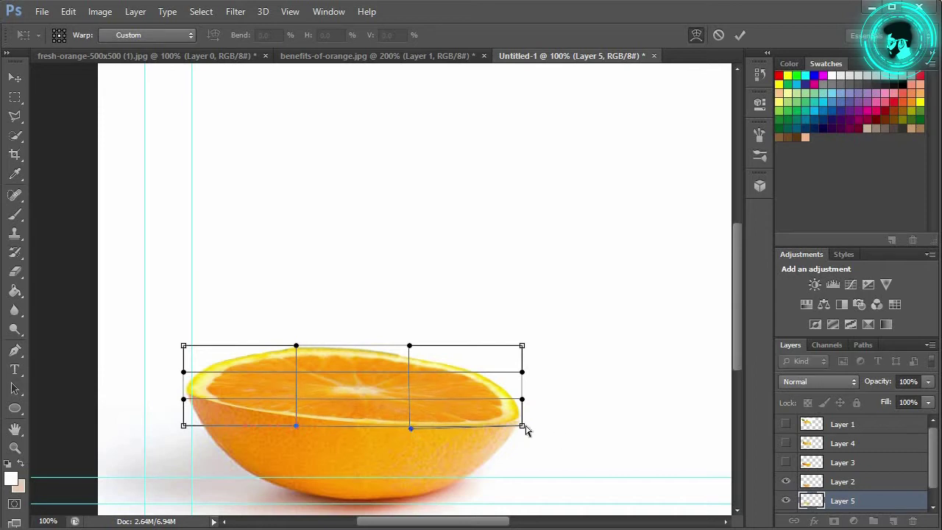
left_click_drag(521, 429, 523, 430)
left_click_drag(411, 395, 408, 398)
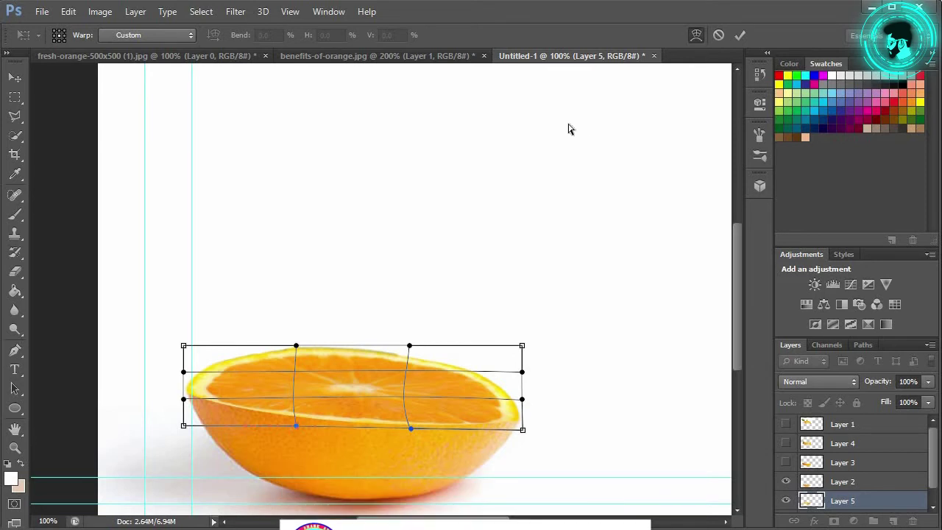
left_click(740, 35)
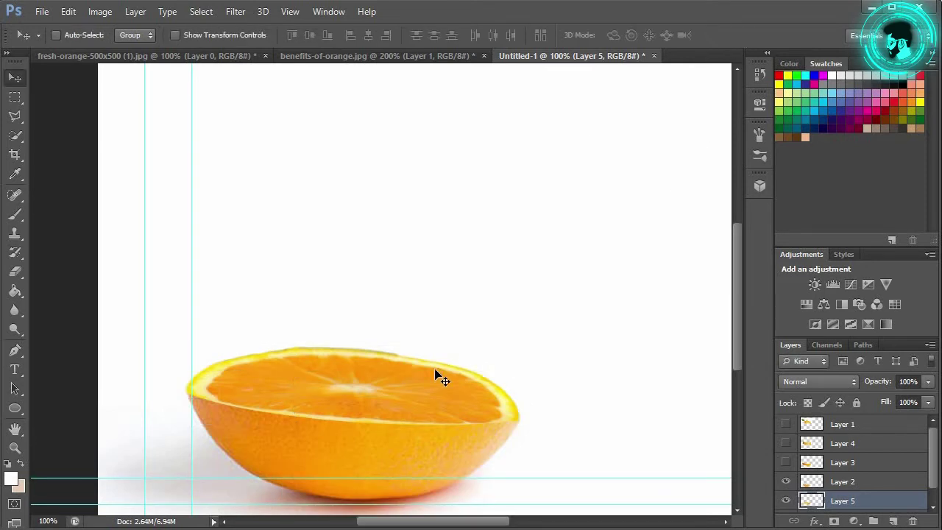
- Give Layer 5's slice a second subtle warp, then duplicate the layer
right_click(426, 396)
left_click(348, 397)
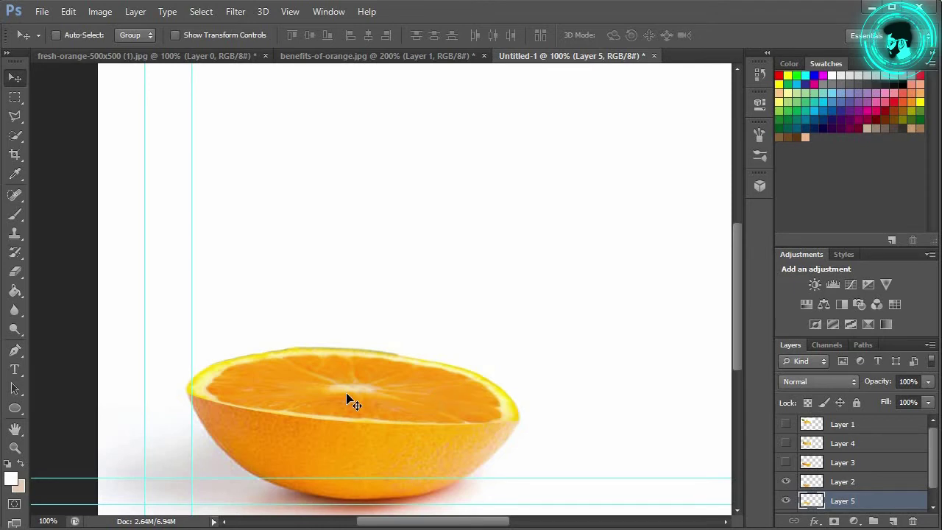
key("ctrl+t")
right_click(421, 383)
left_click(457, 501)
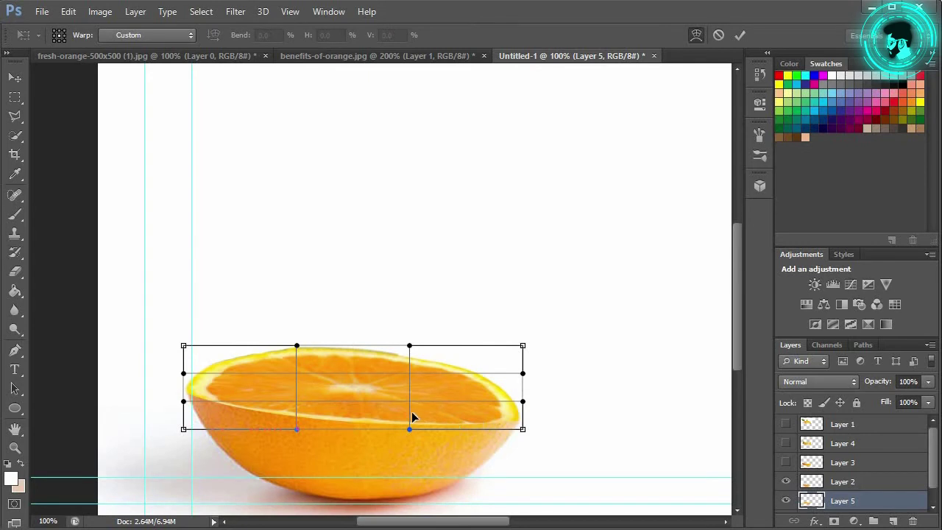
left_click_drag(411, 405, 410, 404)
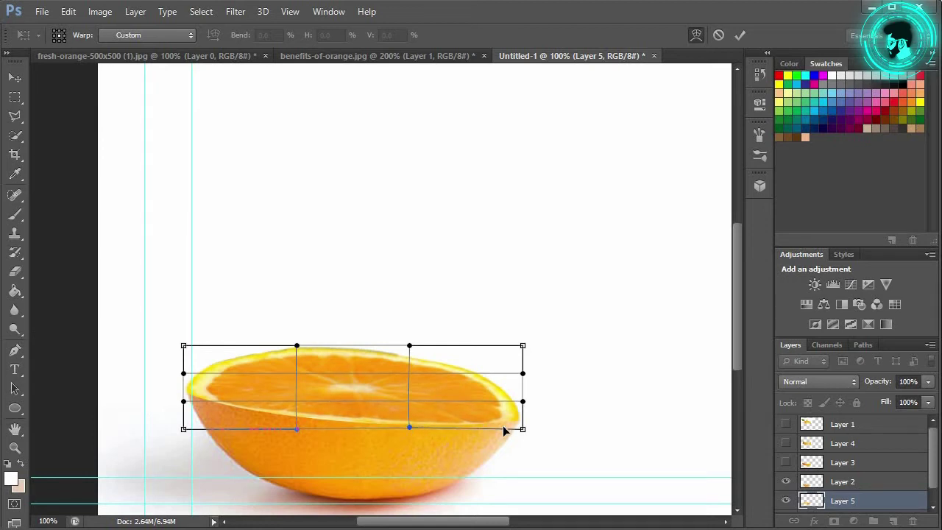
left_click(741, 35)
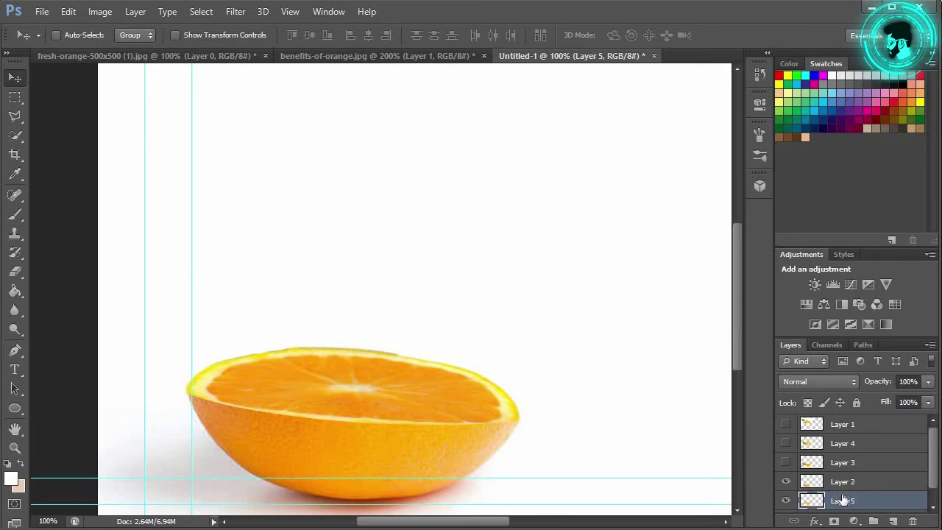
key("ctrl+j")
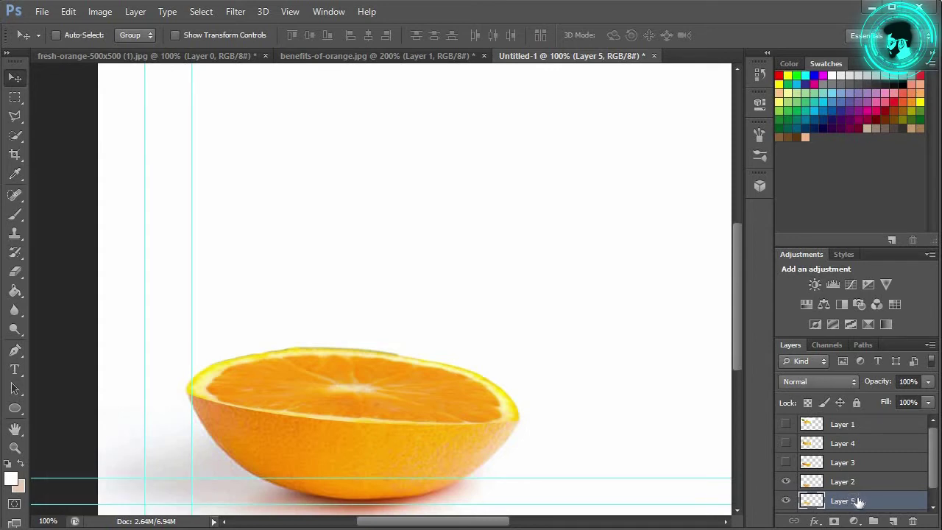
- Place Layer 5 copy between Layer 3 and Layer 2, then show Layer 3's peel band and nudge it up
left_click_drag(850, 483, 867, 440)
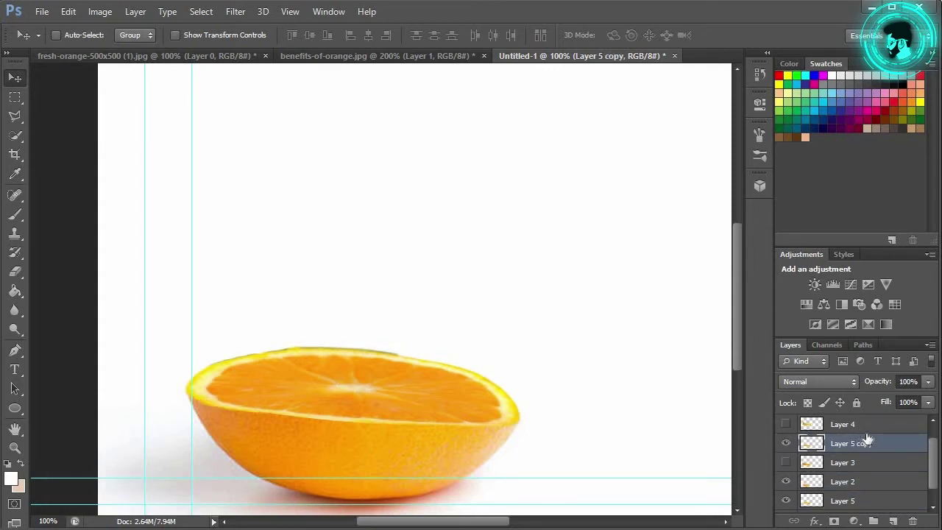
left_click_drag(859, 456, 859, 471)
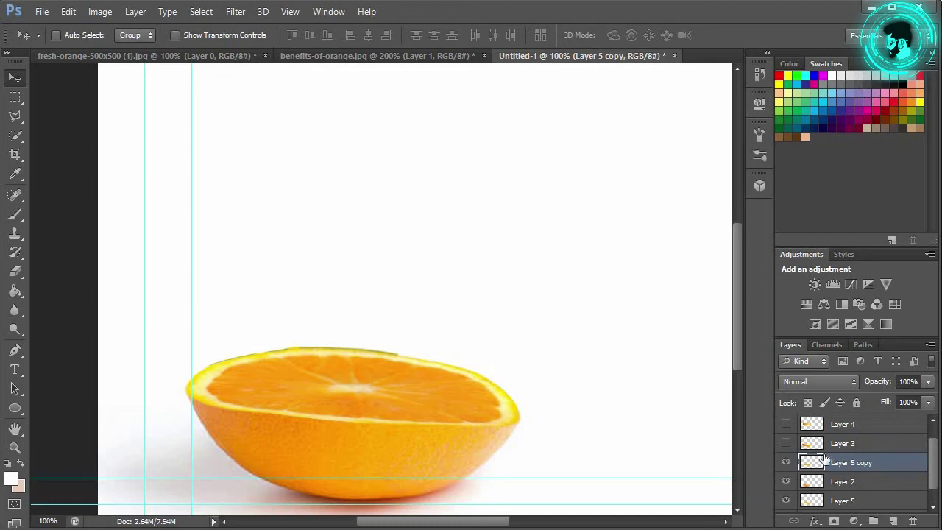
left_click(785, 443)
left_click(843, 443)
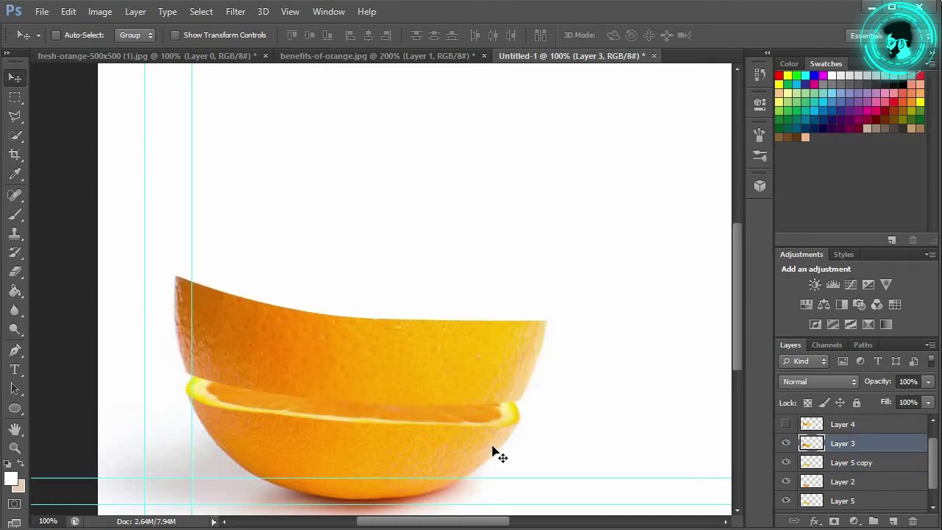
key("shift+Up")
key("shift+Up")
key("shift+Up")
key("shift+Up")
key("shift+Up")
key("shift+Up")
key("shift+Up")
key("Up")
key("Up")
key("Up")
key("Up")
key("Up")
key("Up")
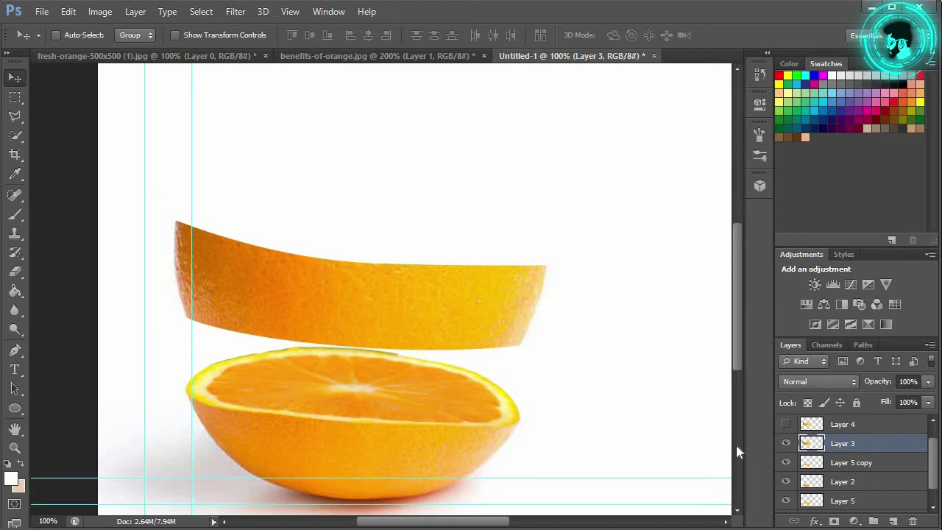
- Raise Layer 5 copy above the peel band
left_click(834, 466)
key("Up")
key("Up")
key("Up")
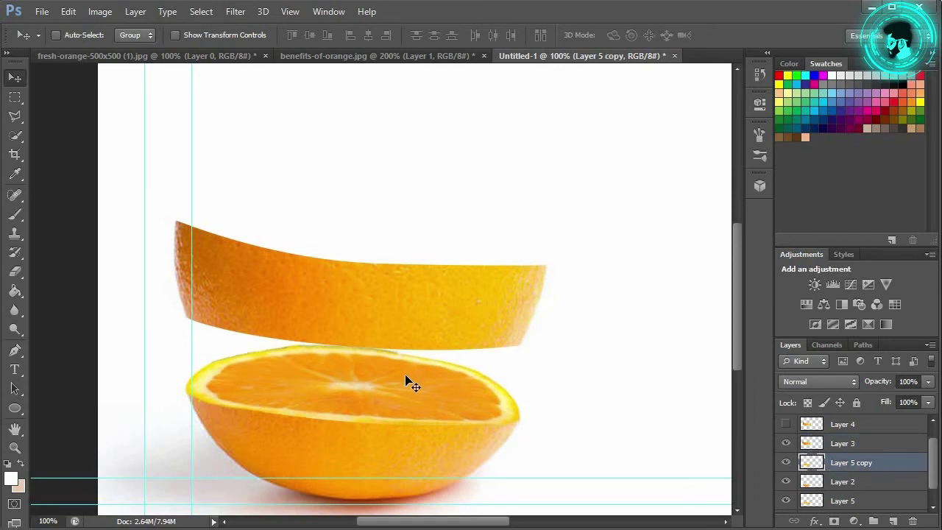
key("shift+Up")
key("shift+Up")
key("shift+Up")
key("shift+Up")
key("shift+Up")
key("shift+Up")
key("shift+Up")
key("shift+Up")
key("shift+Up")
key("shift+Up")
key("shift+Up")
key("shift+Up")
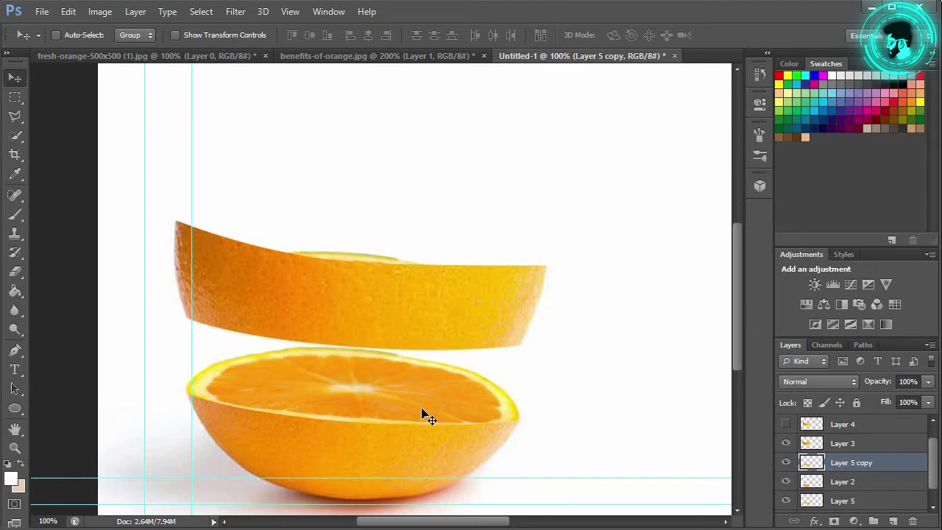
key("shift+Up")
key("shift+Up")
key("shift+Up")
key("shift+Up")
key("shift+Up")
key("shift+Up")
key("shift+Up")
key("shift+Up")
key("shift+Up")
key("Up")
key("Up")
key("Up")
key("Up")
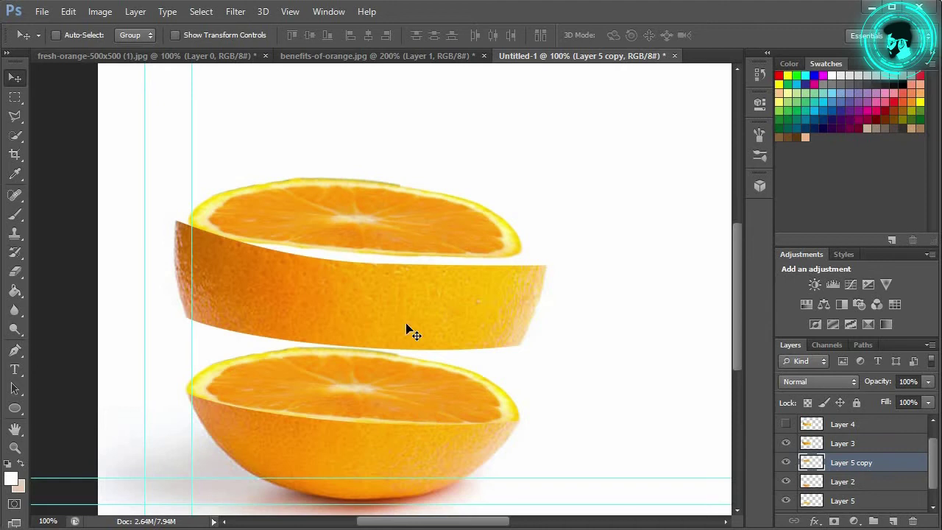
right_click(381, 240)
right_click(402, 213)
left_click(392, 221)
key("ctrl+t")
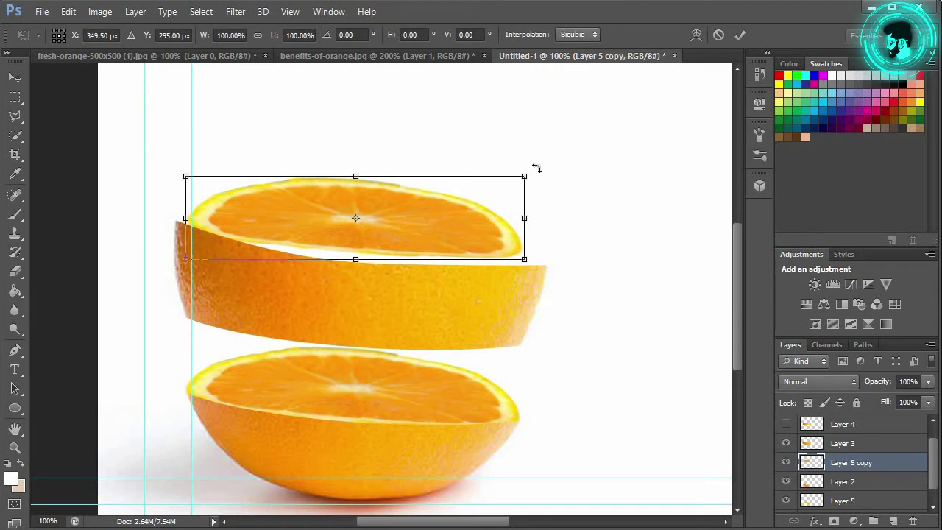
- Tilt the top slice about 2°, shift it up-right and enlarge and widen it
left_click_drag(537, 169, 540, 172)
left_click_drag(428, 230, 433, 224)
left_click_drag(528, 258, 553, 265)
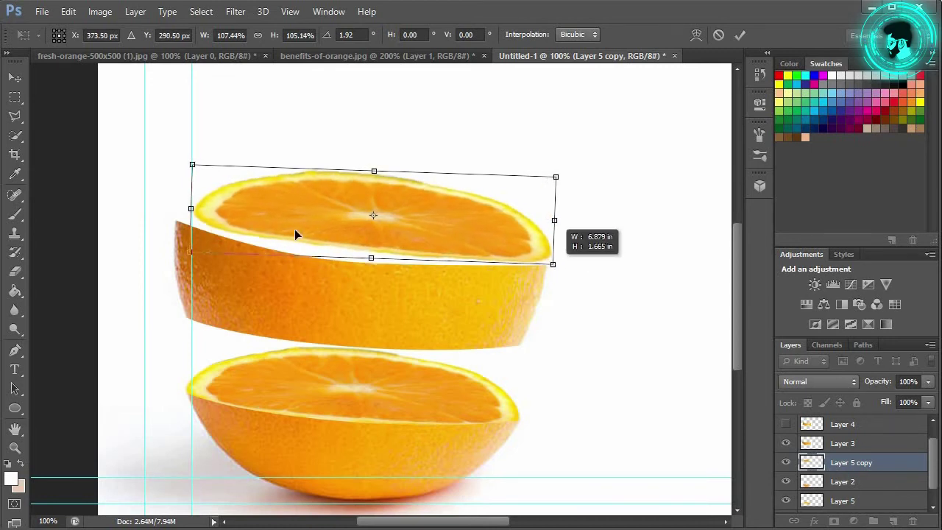
left_click_drag(181, 254, 165, 255)
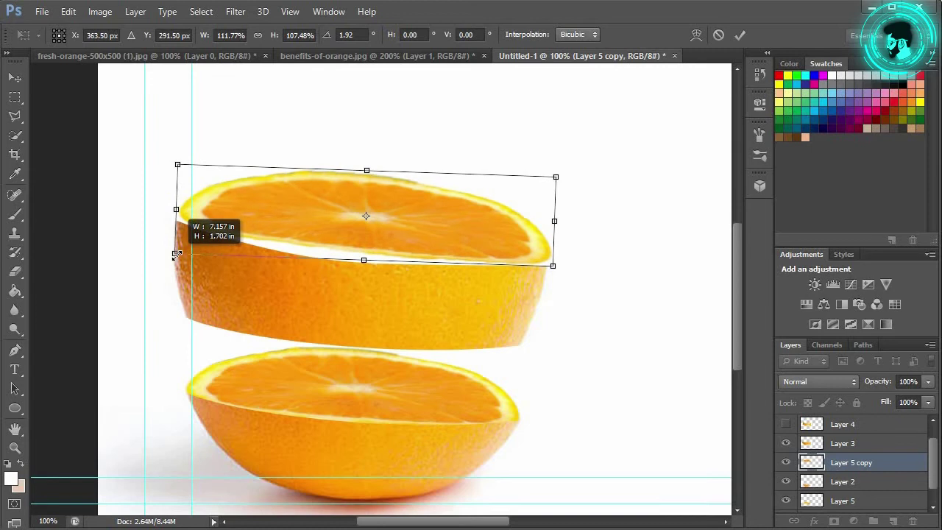
- Warp the top slice, bending its bottom and top edges down toward the peel band
right_click(412, 228)
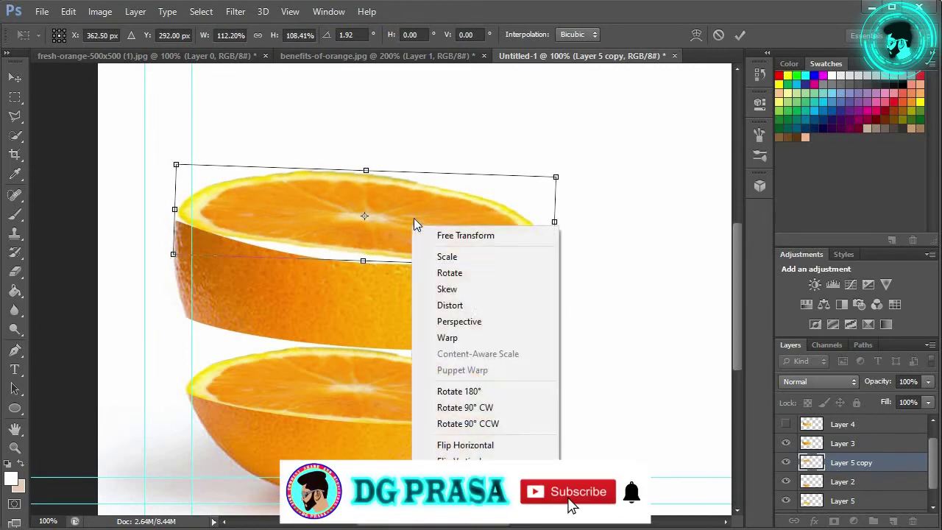
left_click(465, 331)
left_click_drag(427, 263, 415, 279)
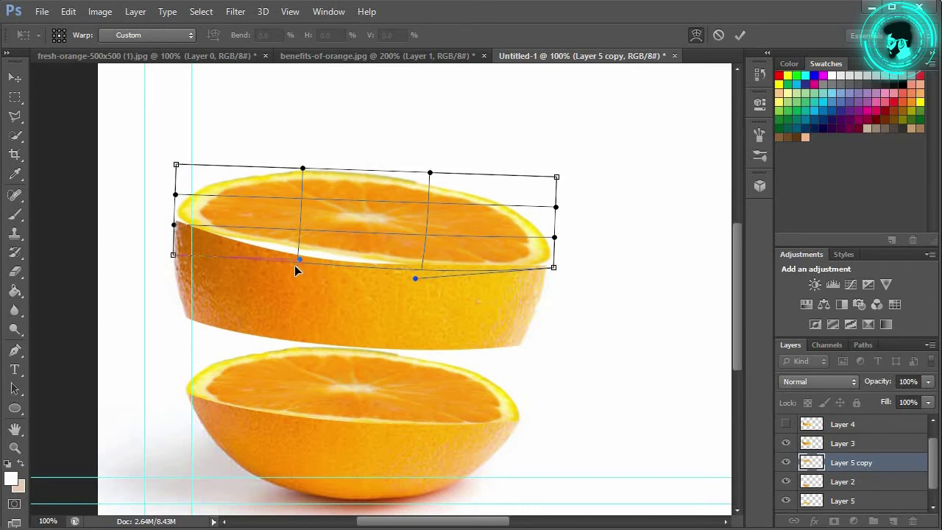
left_click_drag(296, 266, 290, 281)
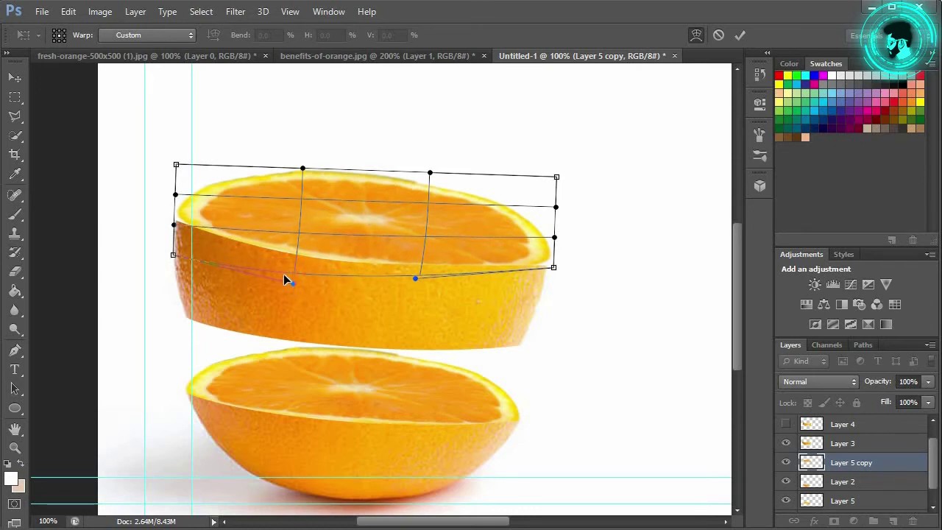
left_click_drag(173, 224, 168, 245)
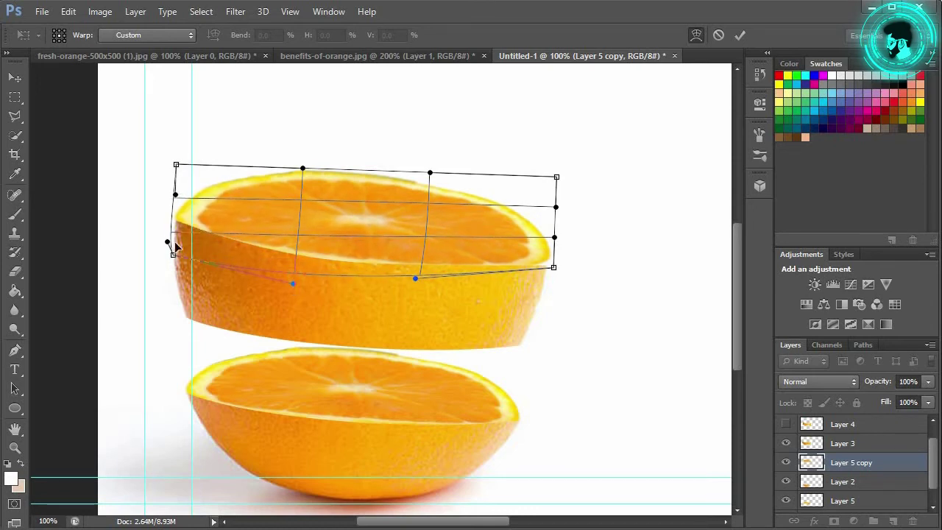
left_click_drag(555, 239, 551, 276)
mouse_move(430, 172)
left_mouse_down()
mouse_move(452, 184)
mouse_move(451, 195)
left_mouse_up()
left_click_drag(556, 180, 529, 194)
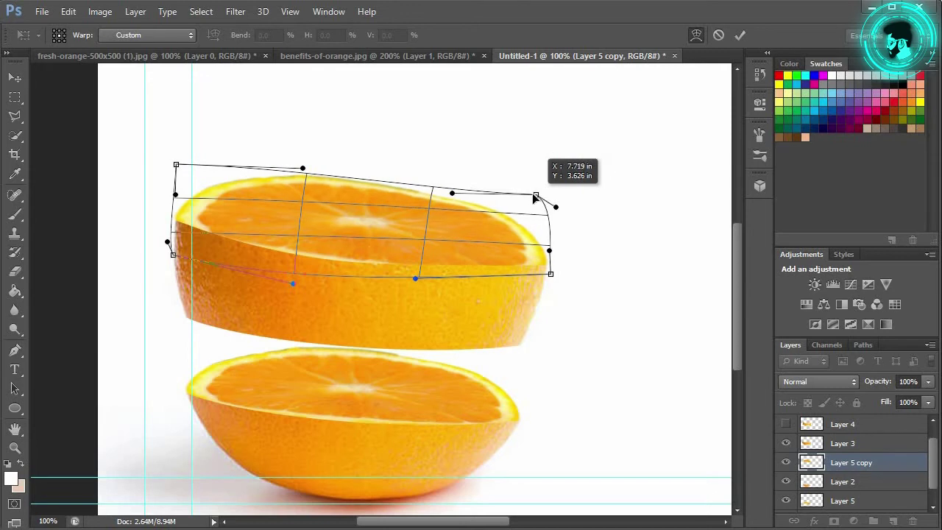
mouse_move(176, 165)
left_mouse_down()
mouse_move(172, 189)
mouse_move(183, 191)
left_mouse_up()
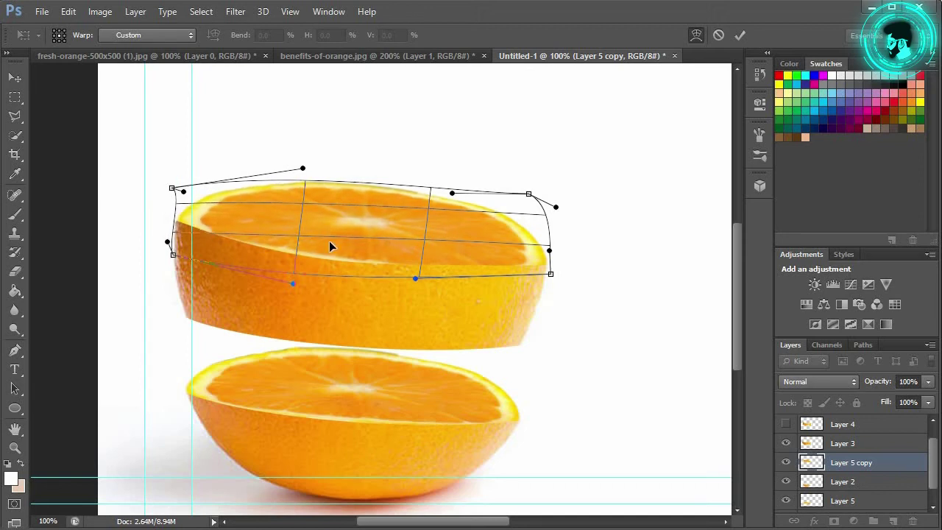
- Fine-tune the warp so the slice sits snugly on the peel, then commit it
left_click_drag(177, 209, 175, 227)
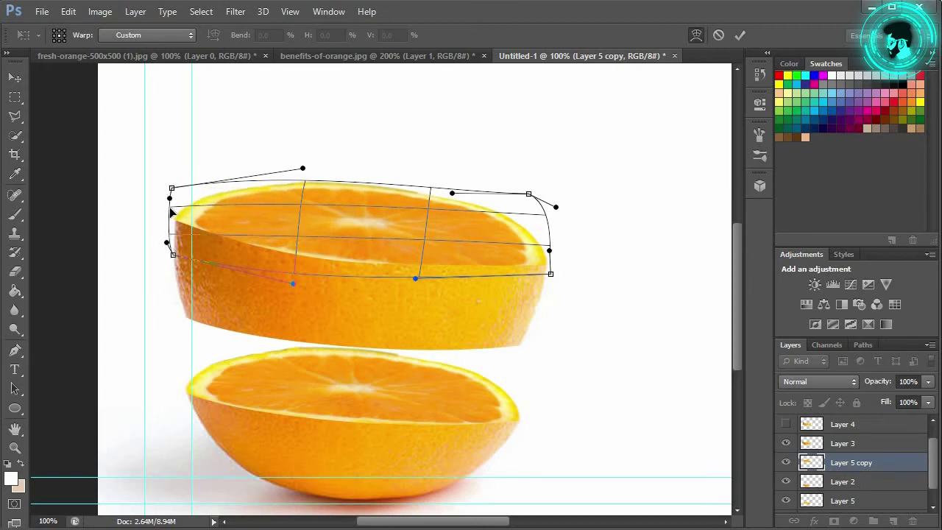
mouse_move(528, 193)
left_mouse_down()
mouse_move(535, 189)
mouse_move(537, 216)
left_mouse_up()
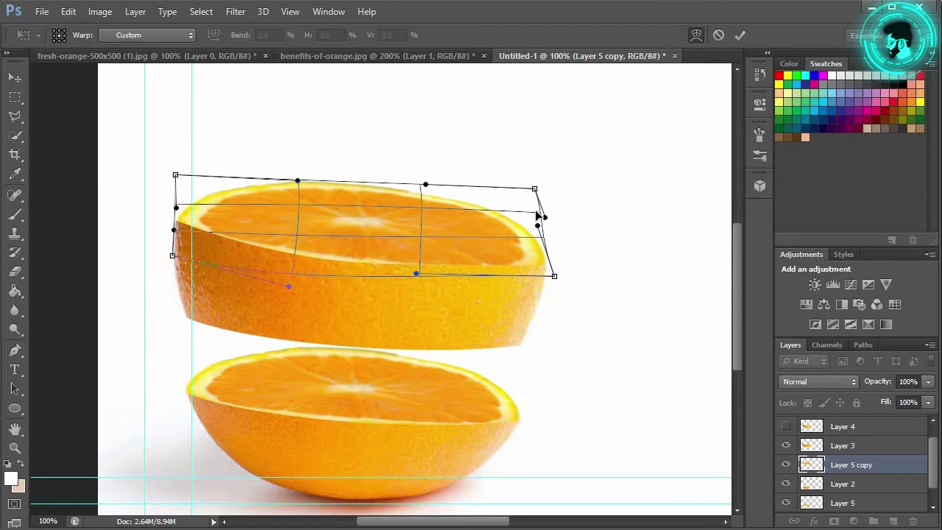
left_click_drag(421, 272, 415, 256)
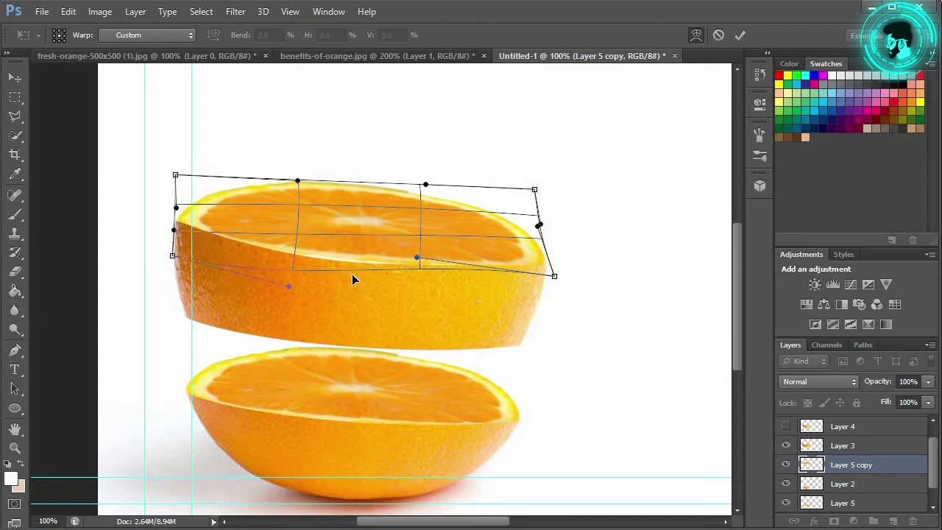
left_click_drag(176, 259, 178, 253)
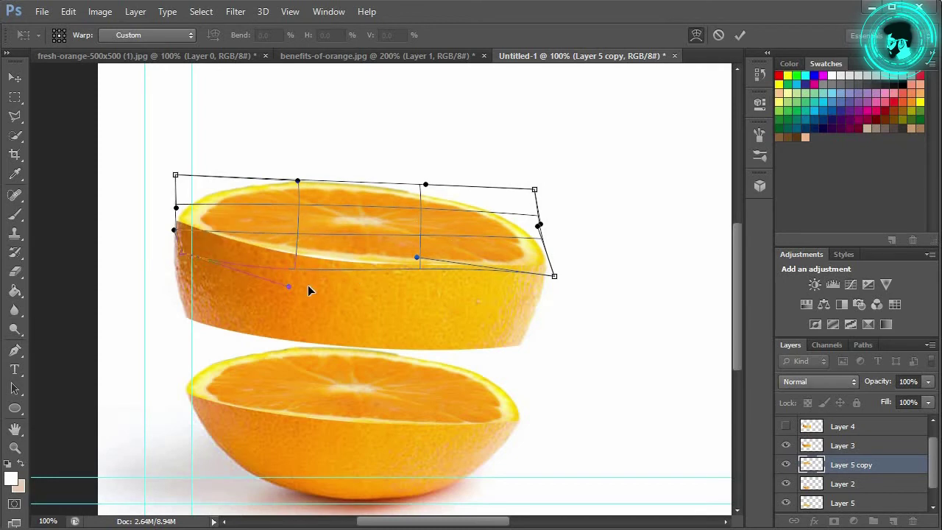
scroll(309, 289, "up", 2)
scroll(298, 214, "down", 1)
scroll(283, 148, "up", 2)
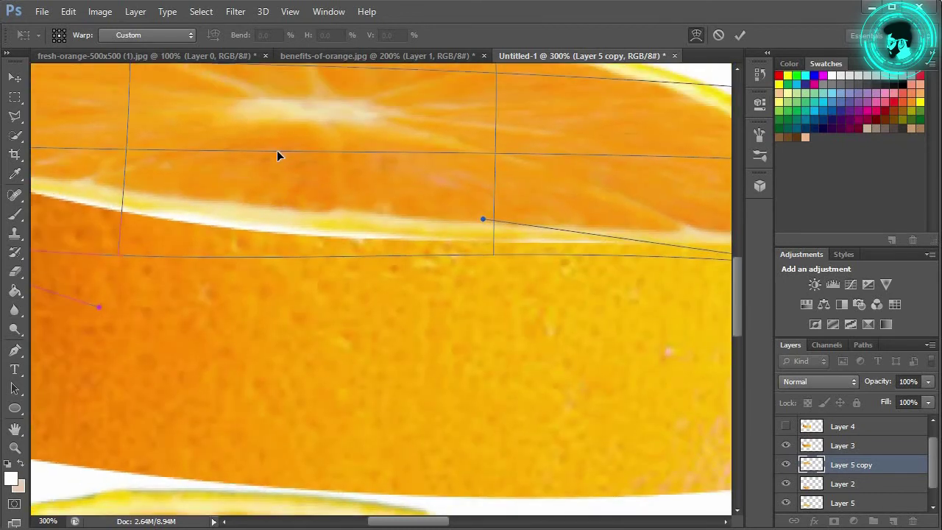
left_click(740, 35)
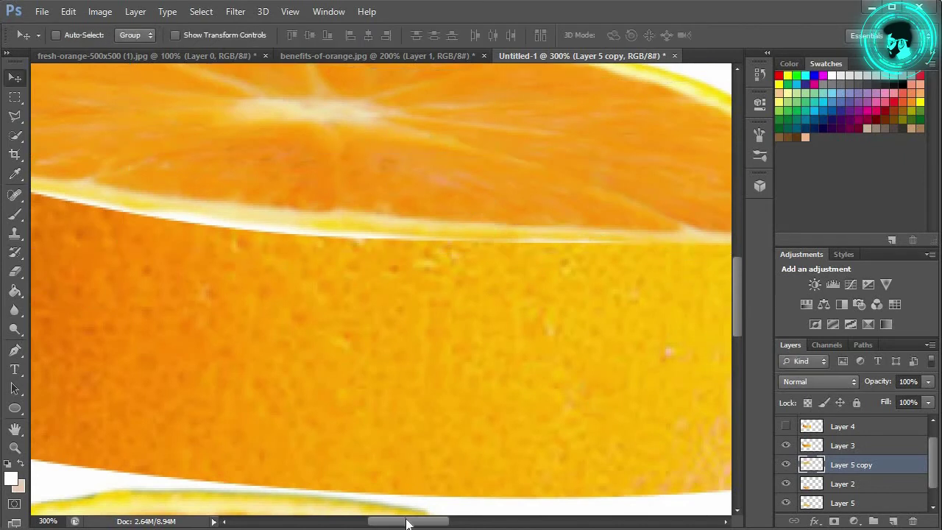
- Paint the top slice's seam with a soft 12 px brush in pale yellow sampled from the rim
left_click_drag(406, 522, 385, 521)
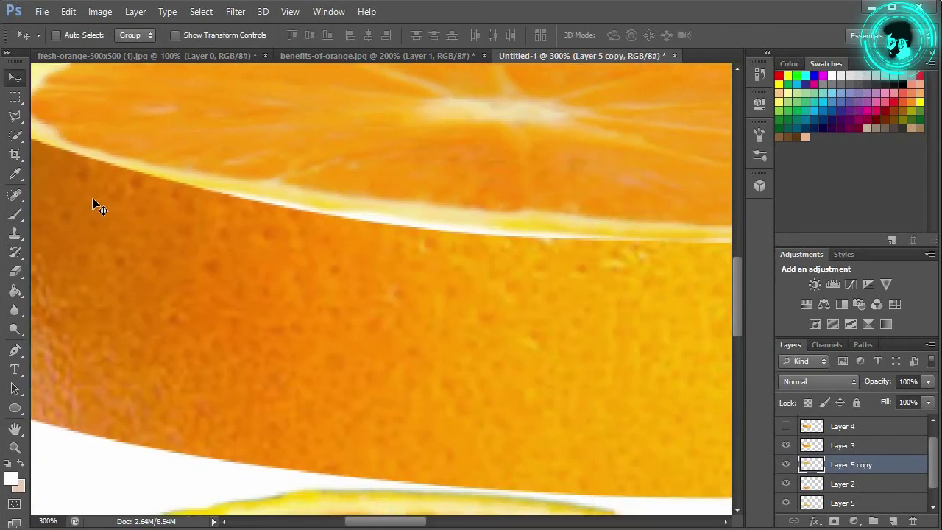
left_click(15, 214)
right_click(343, 169)
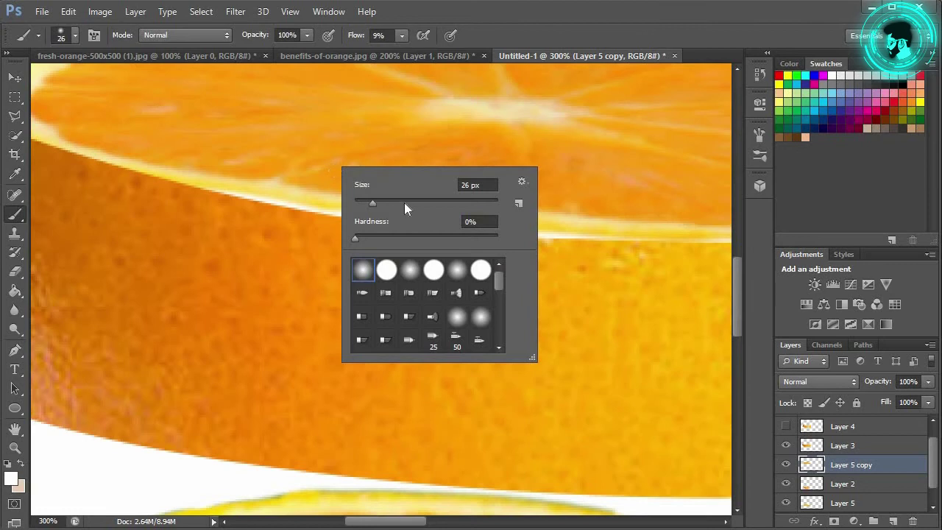
left_click(289, 199, "alt")
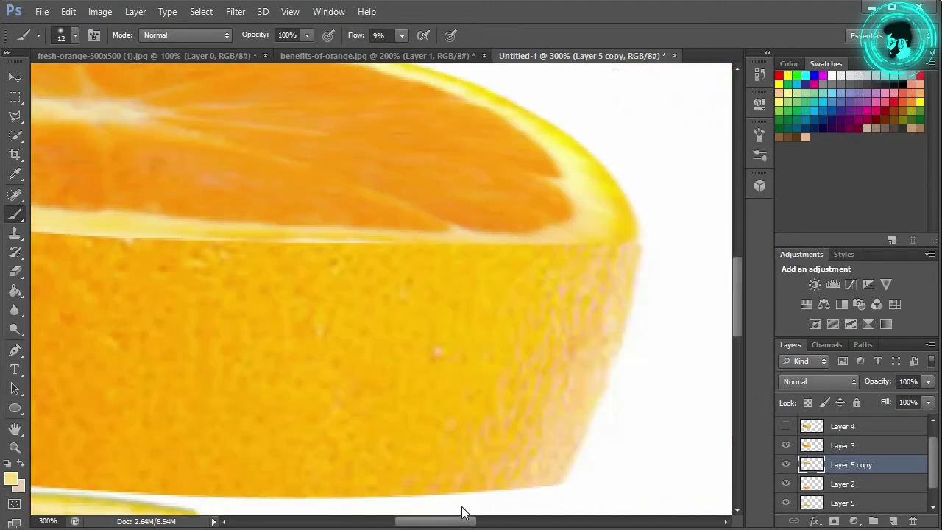
left_click_drag(415, 521, 462, 520)
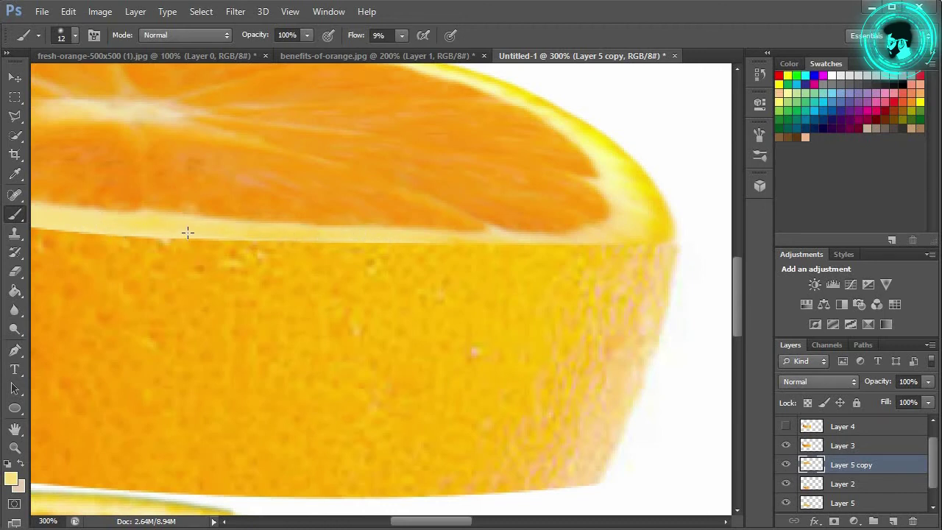
scroll(188, 236, "down", 2)
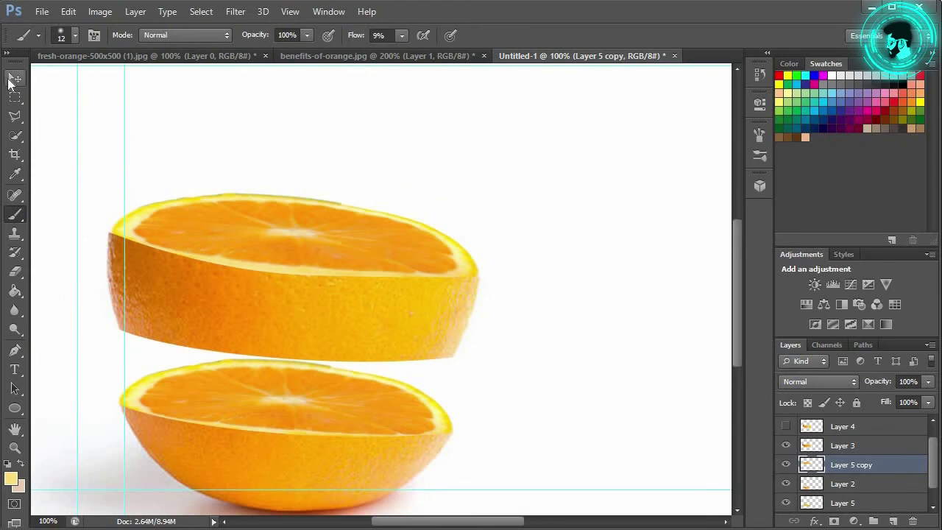
- Show Layer 4's peel band and nudge it upward above the top slice
left_click(15, 77)
scroll(396, 346, "down", 1)
scroll(396, 346, "down", 1)
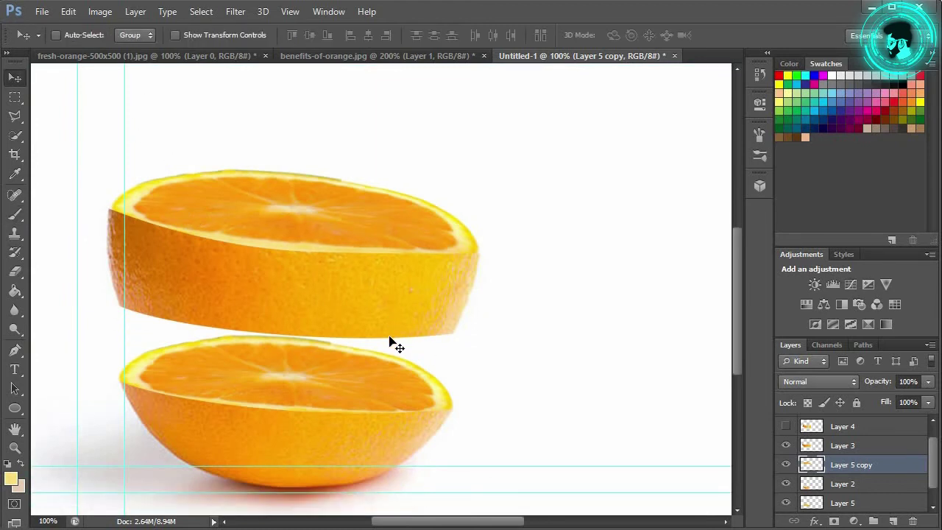
scroll(396, 346, "down", 2)
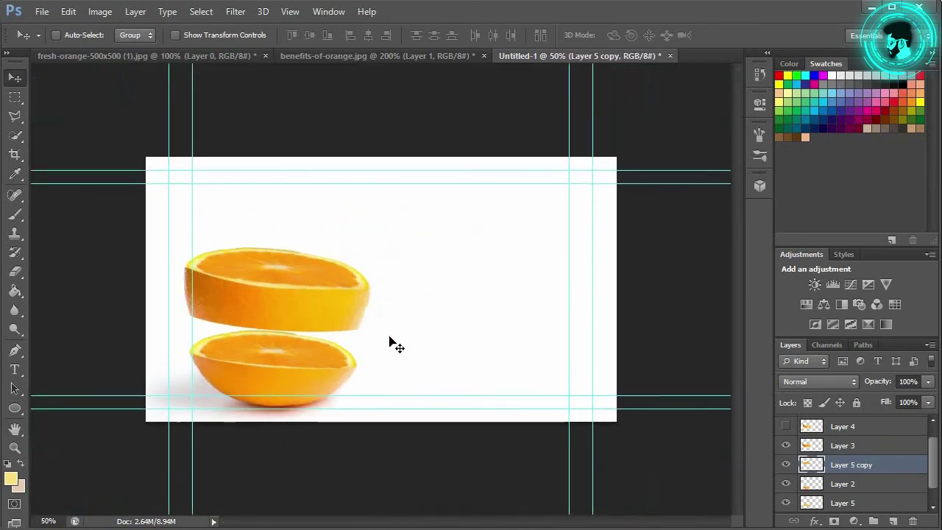
scroll(391, 343, "up", 1)
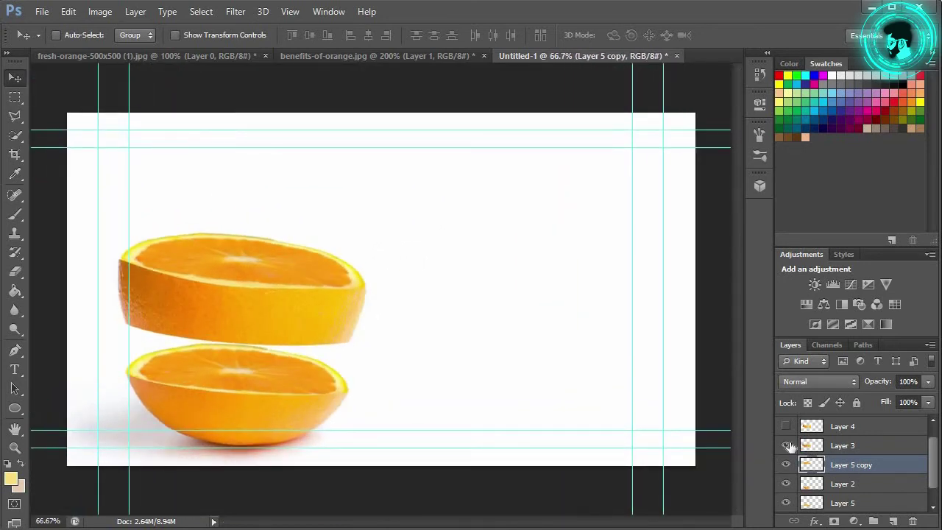
left_click(786, 427)
left_click(842, 446)
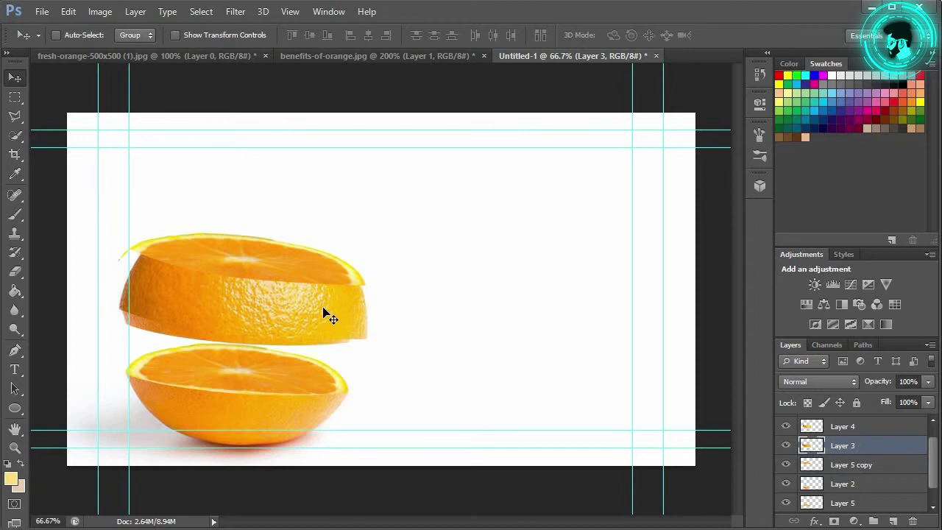
left_click(842, 426)
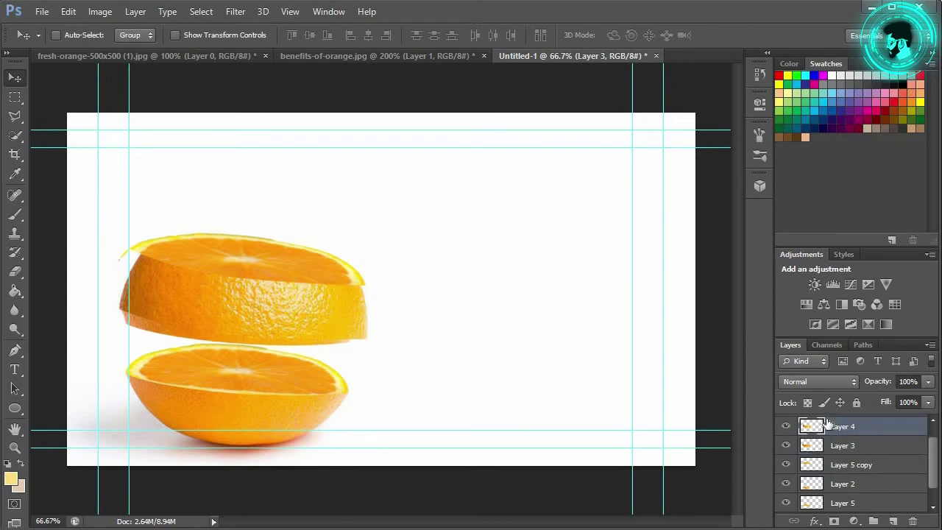
left_click_drag(277, 266, 274, 271)
key("Up")
key("Up")
key("Up")
key("Up")
key("Up")
key("Up")
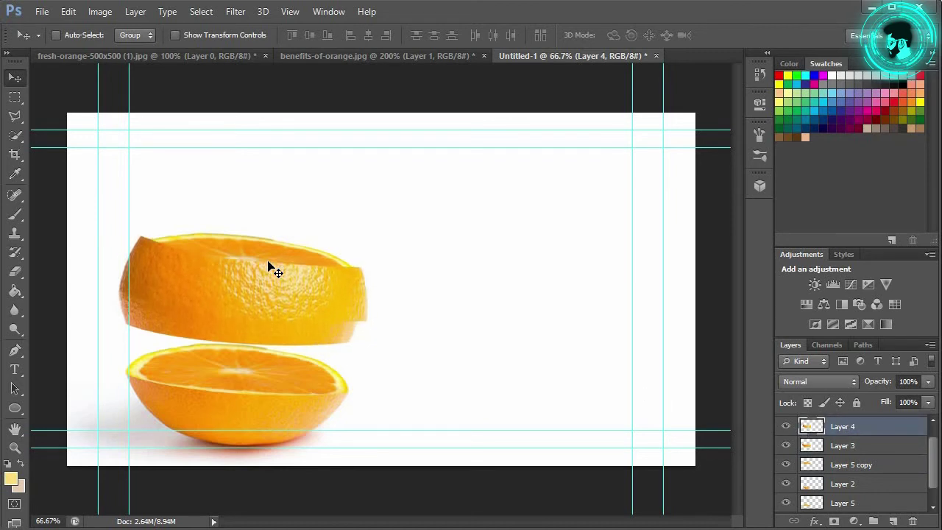
key("Up")
key("Up")
key("Up")
key("Up")
key("Up")
key("Up")
key("Up")
key("Up")
key("Up")
key("Up")
key("Up")
key("Up")
key("Up")
key("Up")
key("Up")
key("Up")
key("Up")
key("Up")
key("Up")
key("Up")
key("Up")
key("Up")
key("Up")
key("Up")
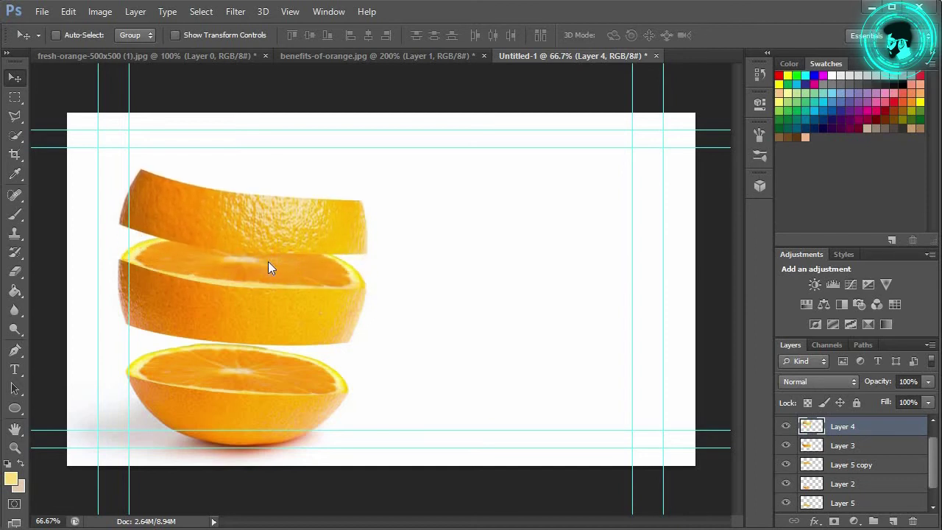
key("Up")
key("Up")
key("Up")
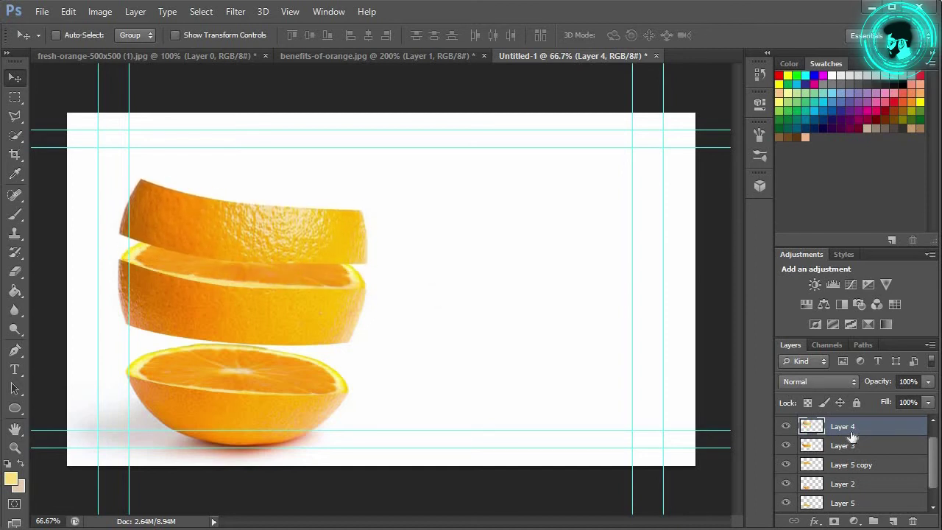
scroll(901, 446, "up", 1)
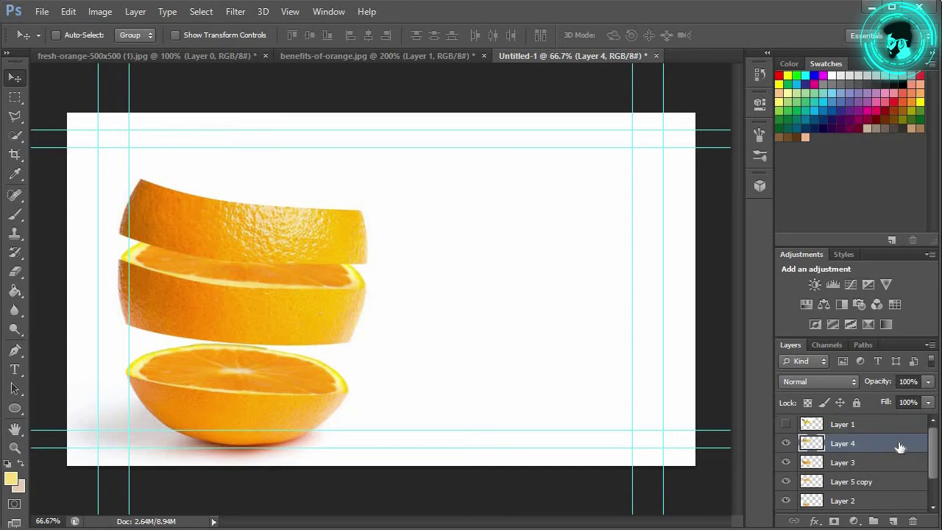
- Show Layer 1's leafy orange top and raise it with Shift+Up nudges
left_click(786, 425)
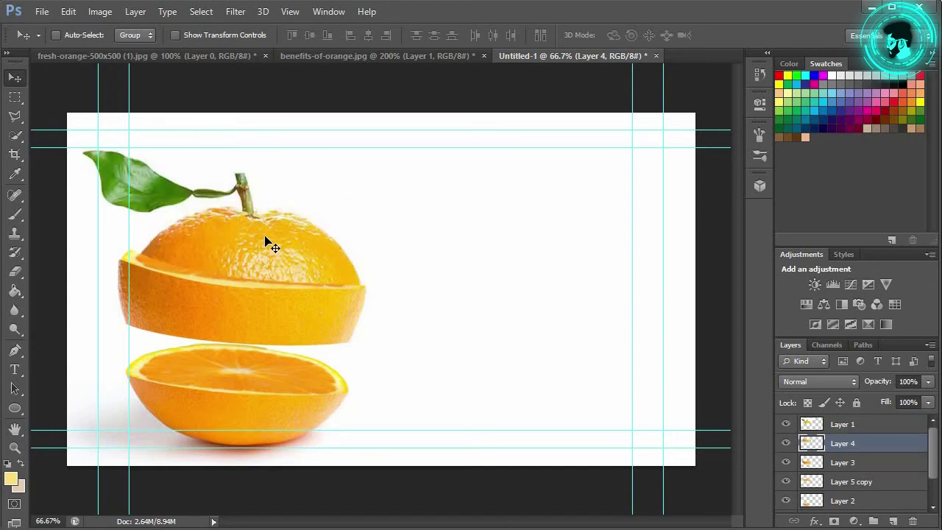
left_click(843, 425)
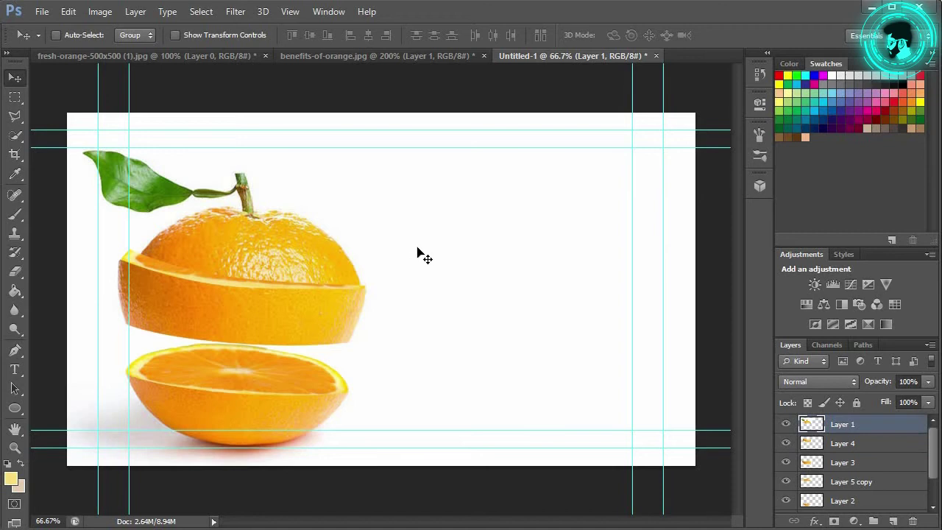
key("shift+Up")
key("shift+Up")
key("shift+Up")
key("shift+Up")
key("shift+Up")
key("shift+Up")
key("shift+Up")
key("shift+Up")
key("shift+Up")
key("shift+Up")
key("shift+Up")
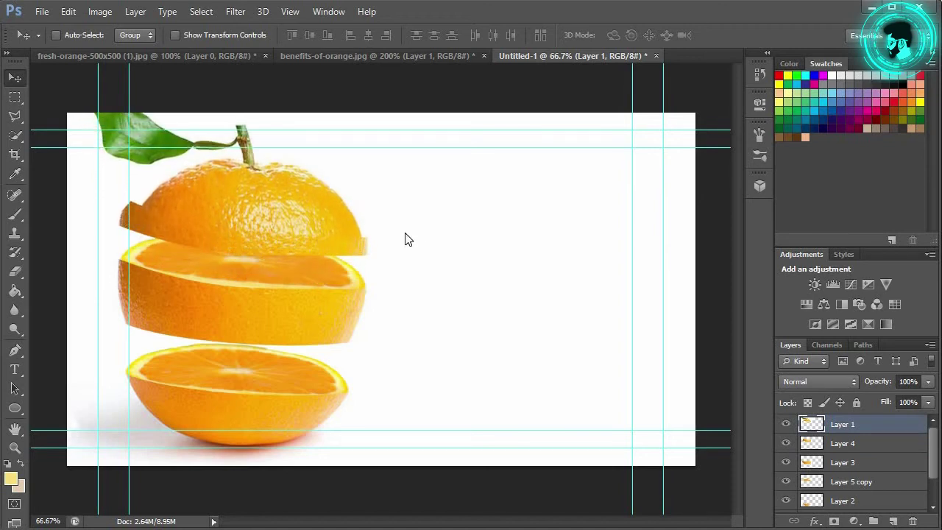
key("shift+Up")
key("shift+Up")
key("shift+Up")
key("shift+Up")
key("shift+Up")
key("shift+Up")
key("shift+Up")
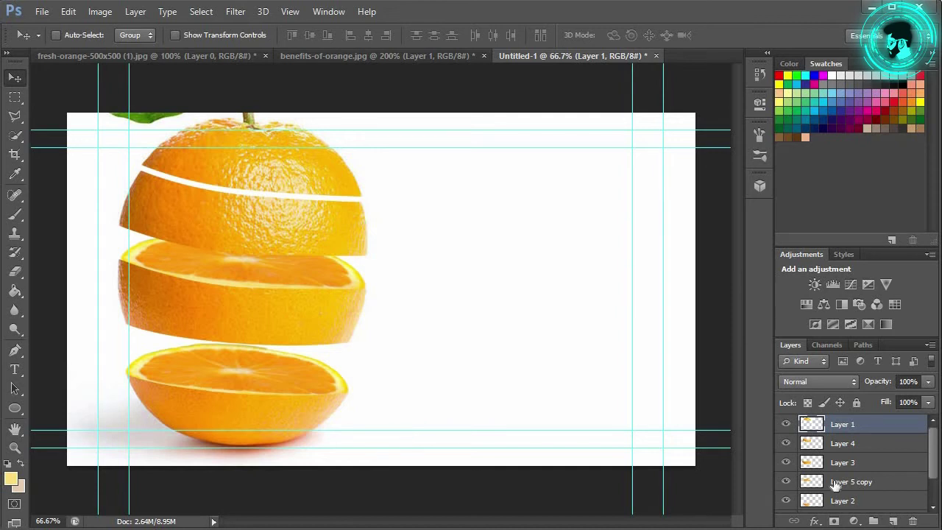
scroll(887, 462, "down", 2)
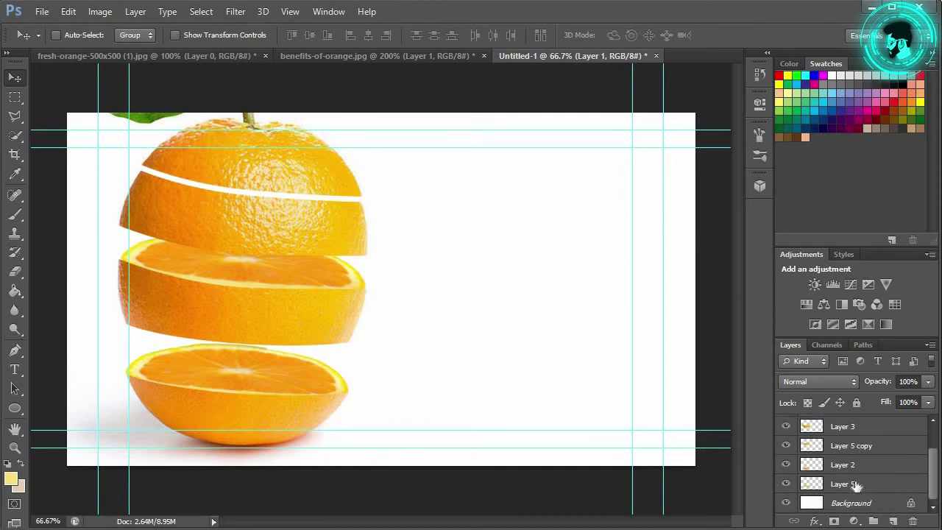
- Select Layers 5, 2, 5 copy and 3 along with Layer 1 for a joint transform
left_click(856, 485)
left_click(863, 468, "ctrl")
left_click(868, 446, "ctrl")
left_click(868, 429, "ctrl")
scroll(857, 471, "up", 1)
scroll(854, 448, "up", 1)
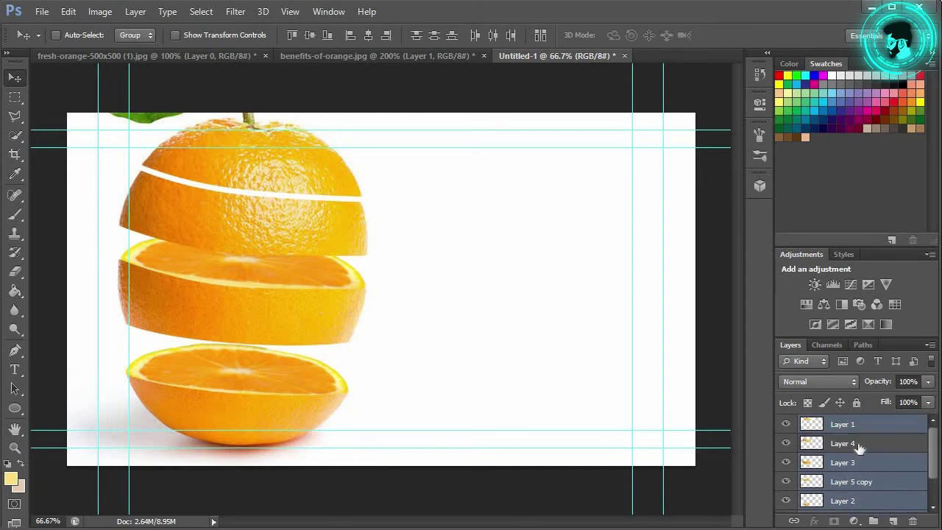
key("ctrl+t")
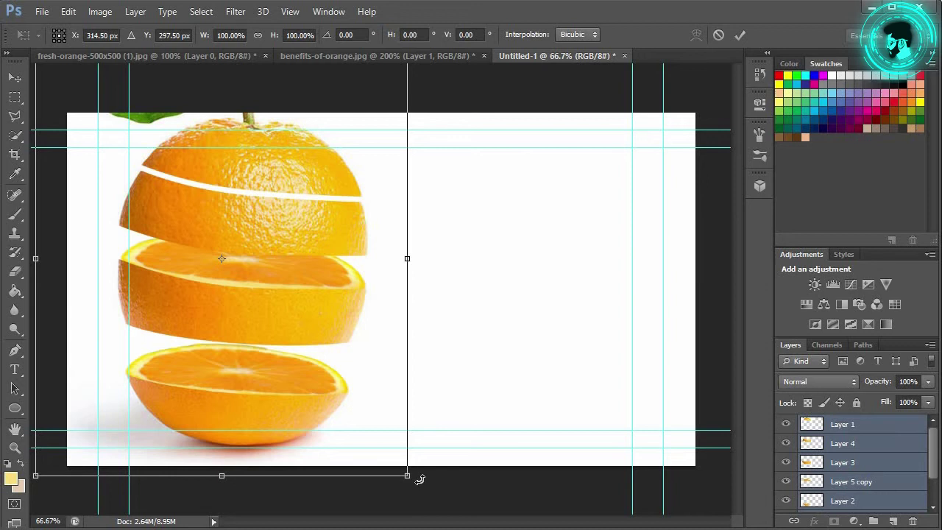
- Scale all stacked orange layers to about 84%, move them lower and commit
left_click_drag(405, 476, 370, 433)
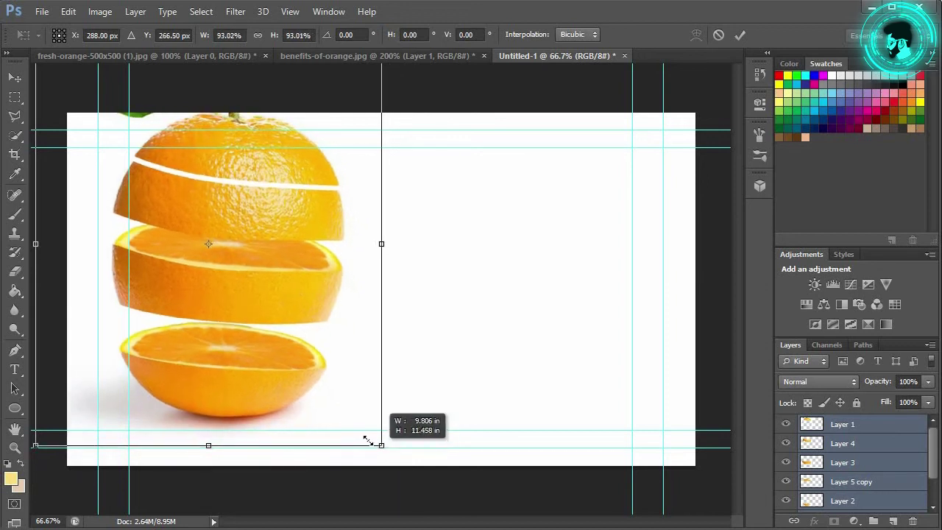
left_click_drag(246, 269, 249, 316)
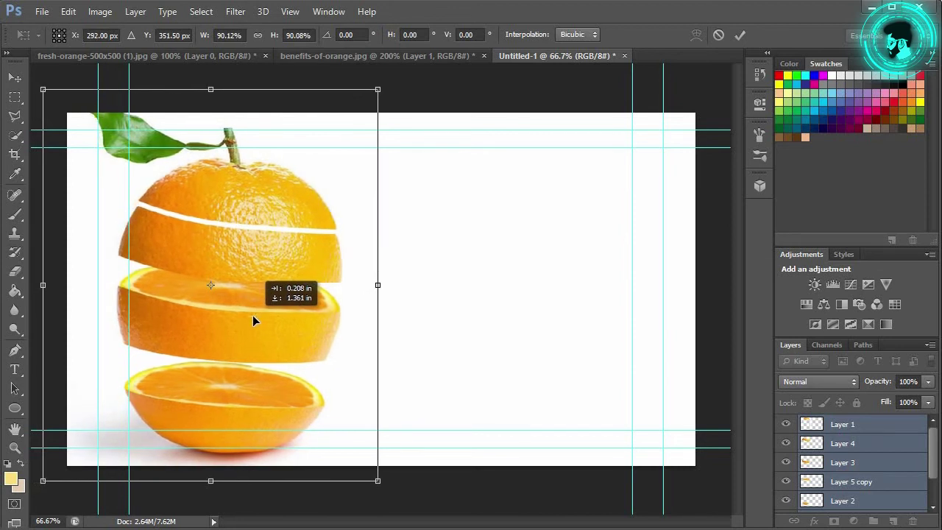
left_click_drag(249, 317, 256, 316)
left_click_drag(363, 466, 305, 401)
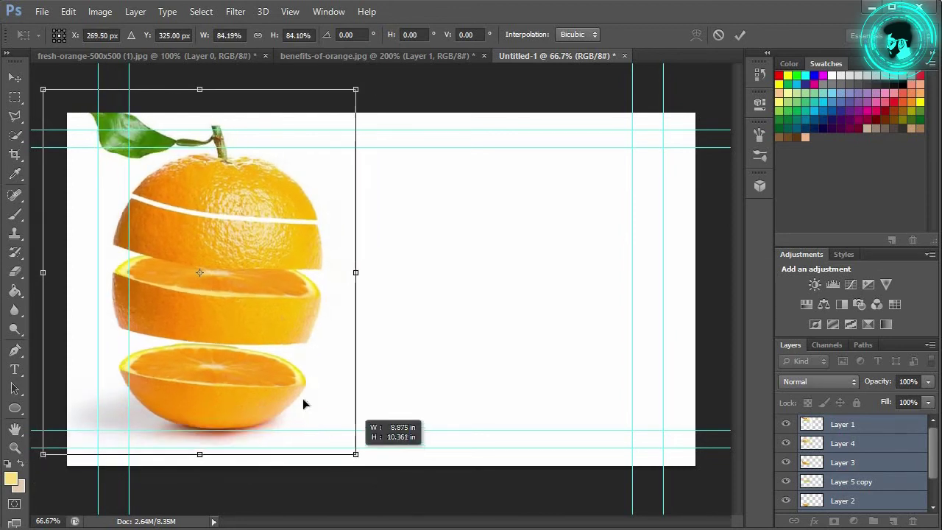
left_click_drag(287, 365, 288, 378)
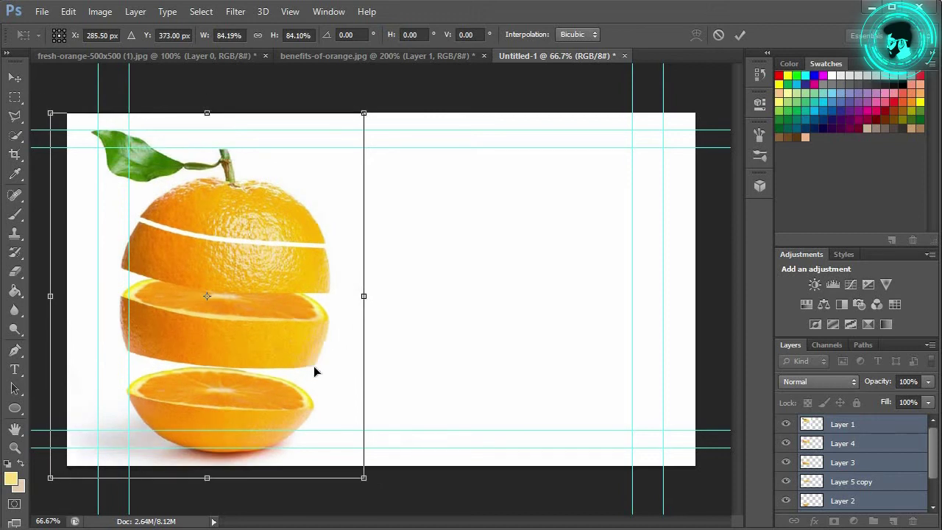
left_click(739, 35)
key("ctrl+plus")
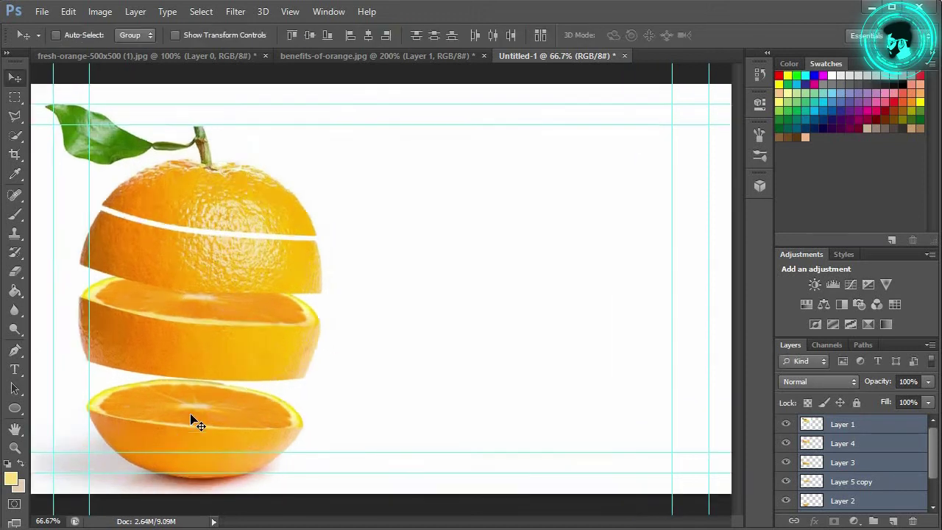
- Hide Layer 1's leafy top and select Layer 4's peel band
key("ctrl+plus")
left_click_drag(478, 524, 403, 520)
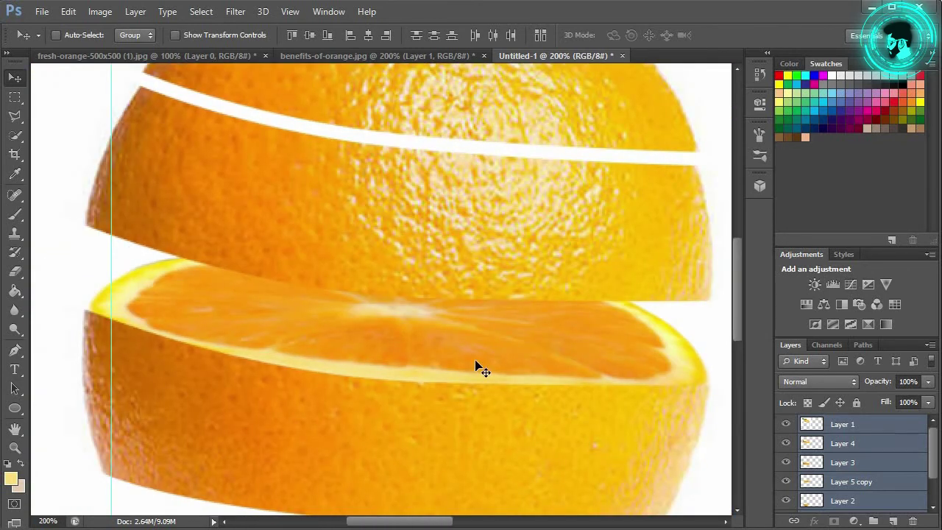
key("ctrl+minus")
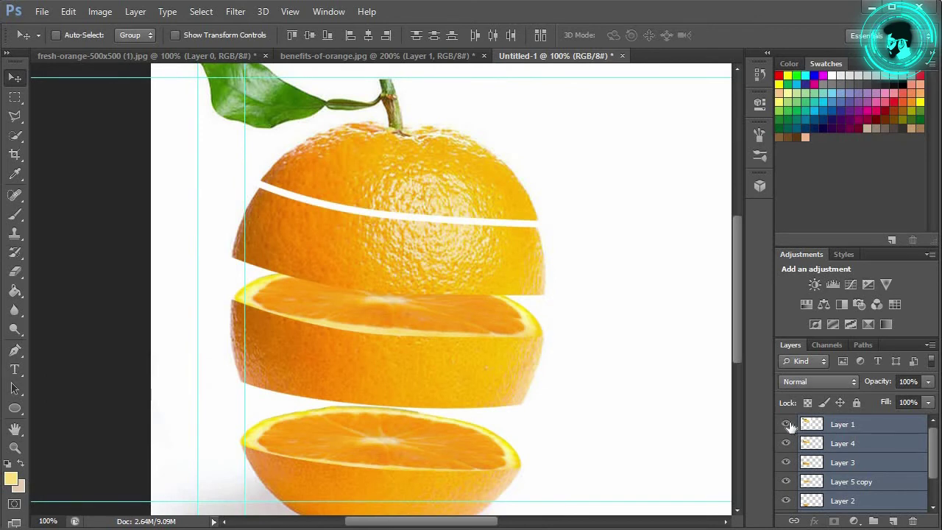
left_click(786, 425)
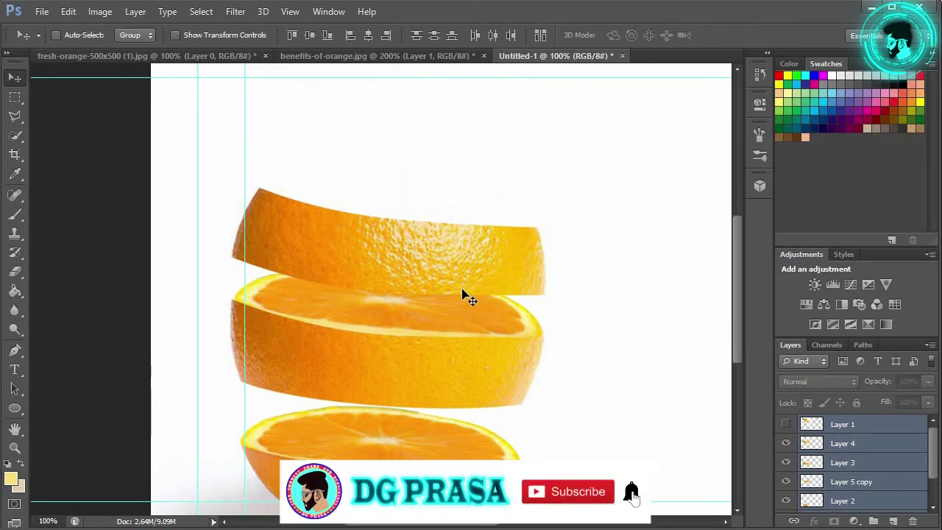
right_click(442, 247)
left_click(477, 255)
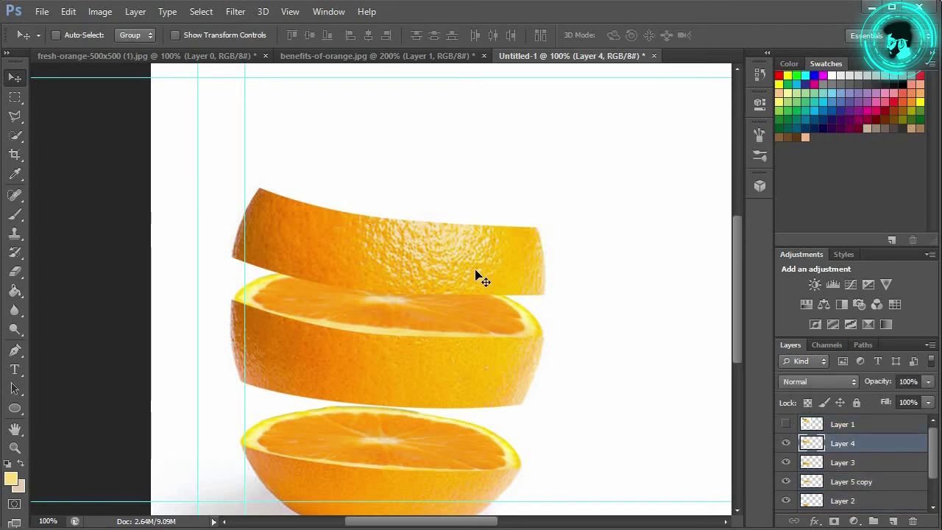
- Rotate Layer 4's peel band to about -9.8° and nudge it into place
key("ctrl+t")
left_click_drag(589, 168, 582, 148)
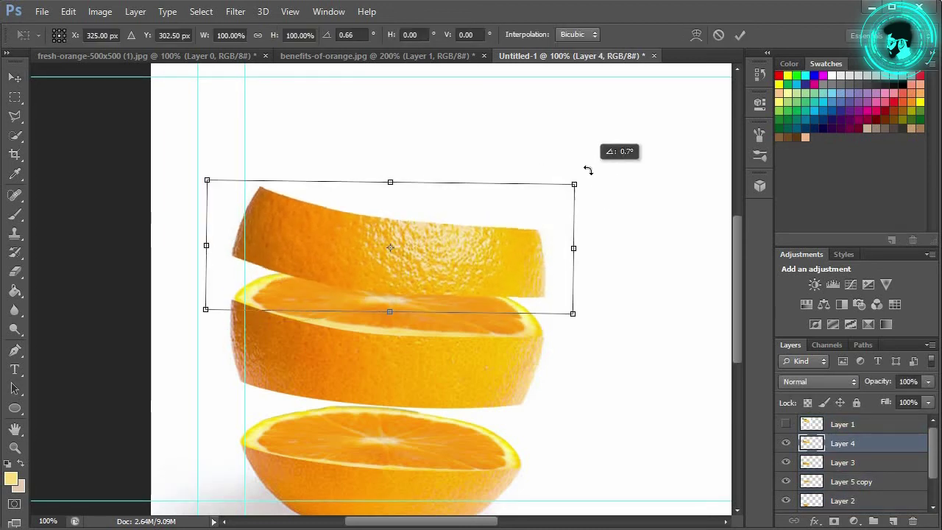
left_click_drag(583, 148, 591, 130)
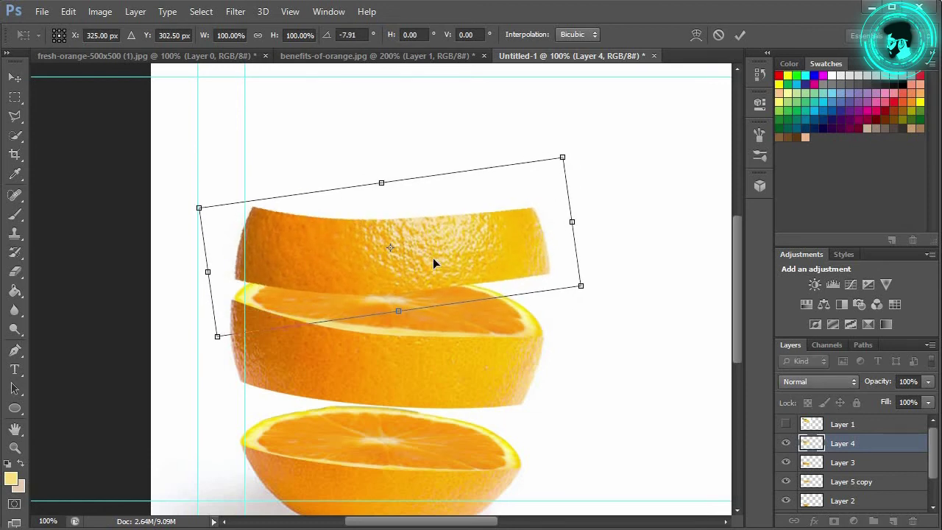
left_click_drag(433, 254, 429, 274)
key("Down")
key("Down")
key("Down")
key("Right")
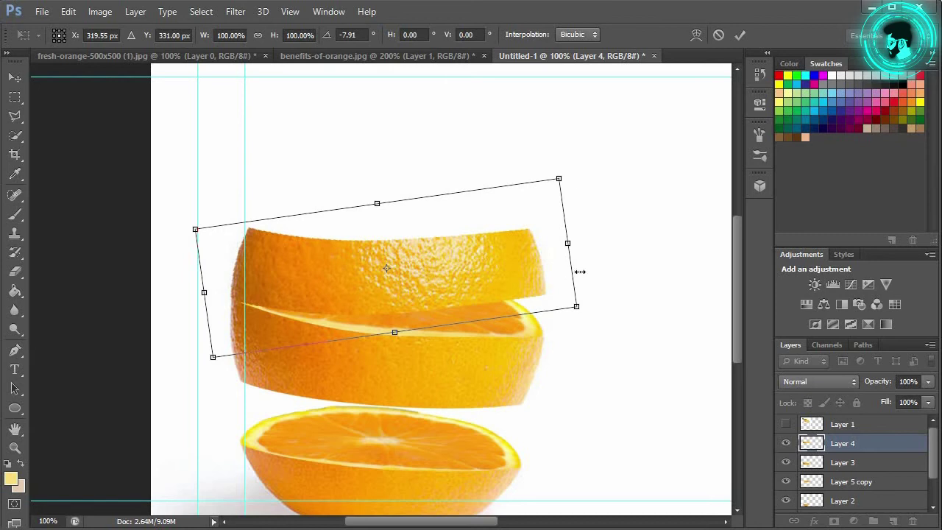
left_click_drag(576, 160, 574, 156)
key("Up")
key("Up")
key("Up")
key("Right")
key("Right")
key("Up")
key("Up")
key("Up")
key("Up")
key("Up")
key("Up")
key("Up")
key("Left")
key("Left")
key("Up")
key("Up")
key("Up")
key("Up")
key("Up")
key("Up")
key("Up")
key("Up")
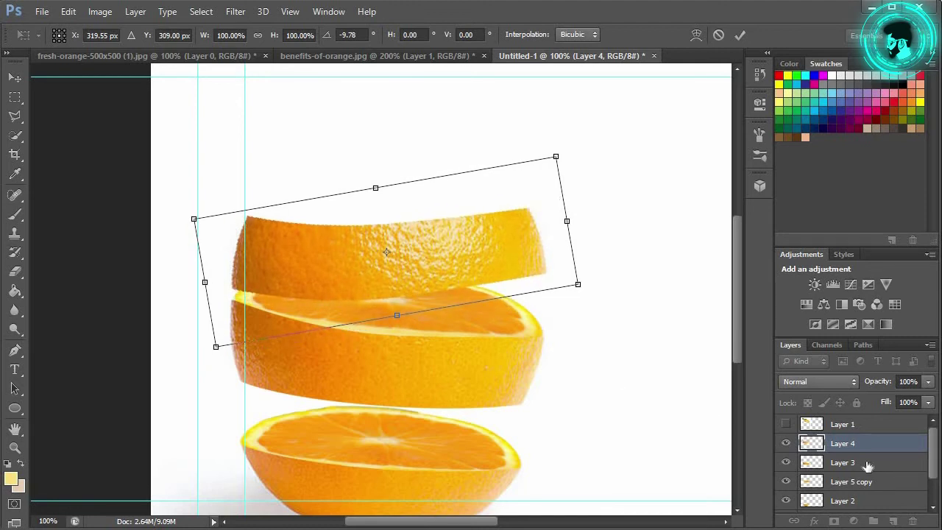
left_click(740, 34)
- Nudge Layers 3 and 5 copy down, then re-tilt Layer 4 to about -5.45°
left_click(860, 465)
left_click(857, 482, "ctrl")
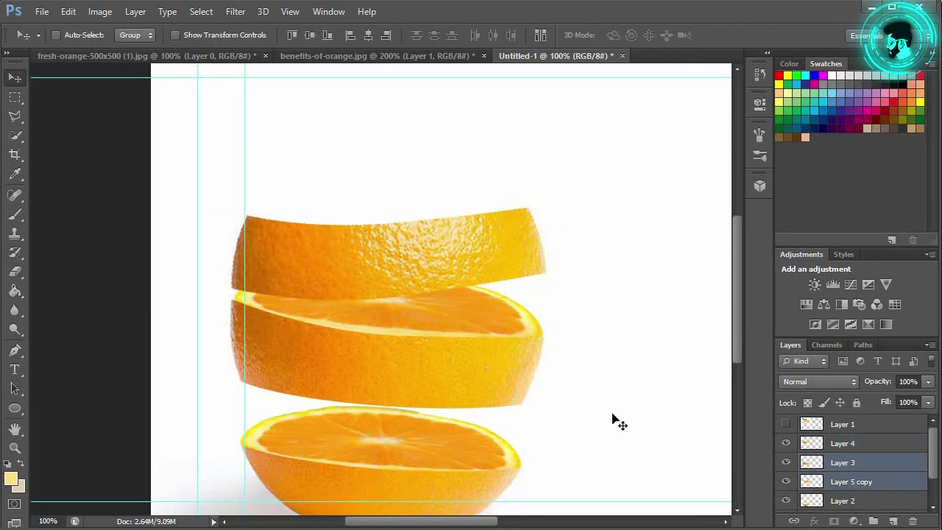
key("Down")
key("Down")
key("Down")
key("Down")
key("Down")
key("Down")
key("Down")
key("Down")
key("Down")
key("Down")
key("Down")
key("Down")
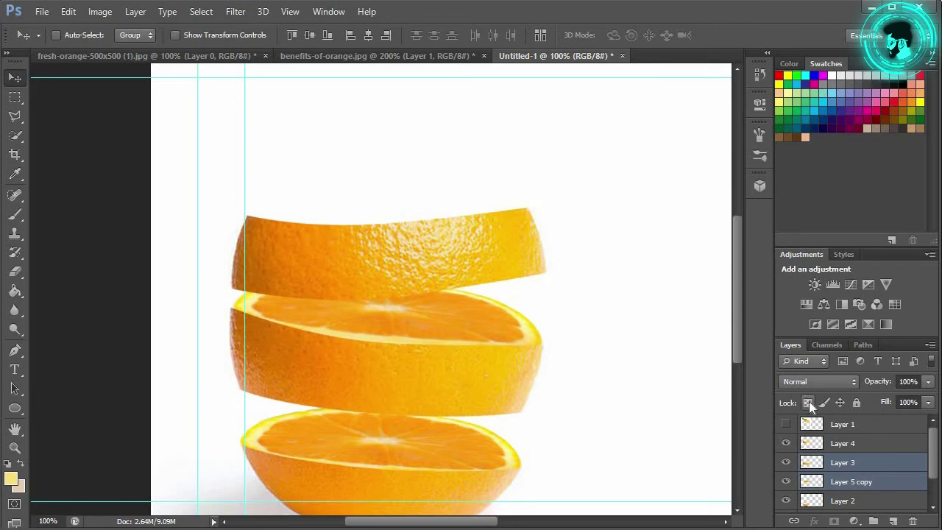
left_click(852, 445)
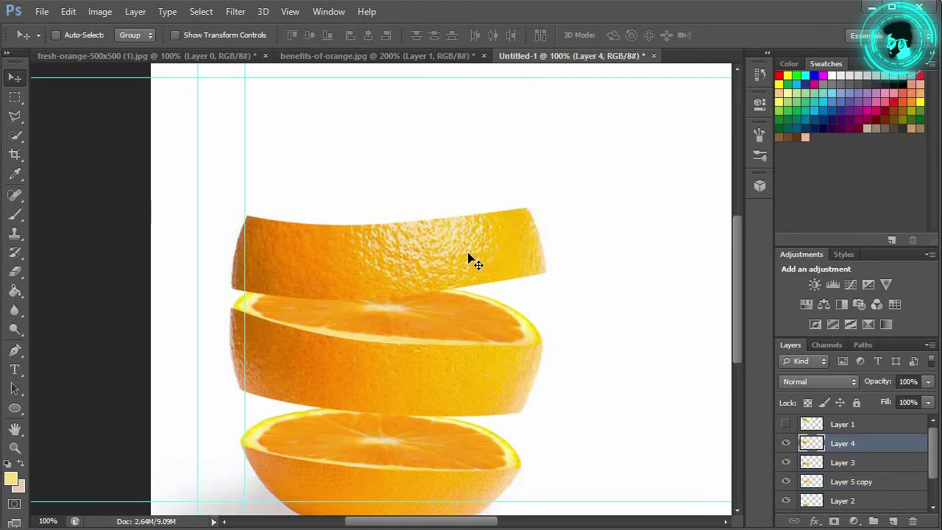
key("ctrl+t")
mouse_move(604, 212)
left_mouse_down()
mouse_move(610, 225)
mouse_move(609, 210)
mouse_move(661, 199)
left_mouse_up()
key("Down")
key("Down")
key("Down")
key("Left")
key("Left")
key("Left")
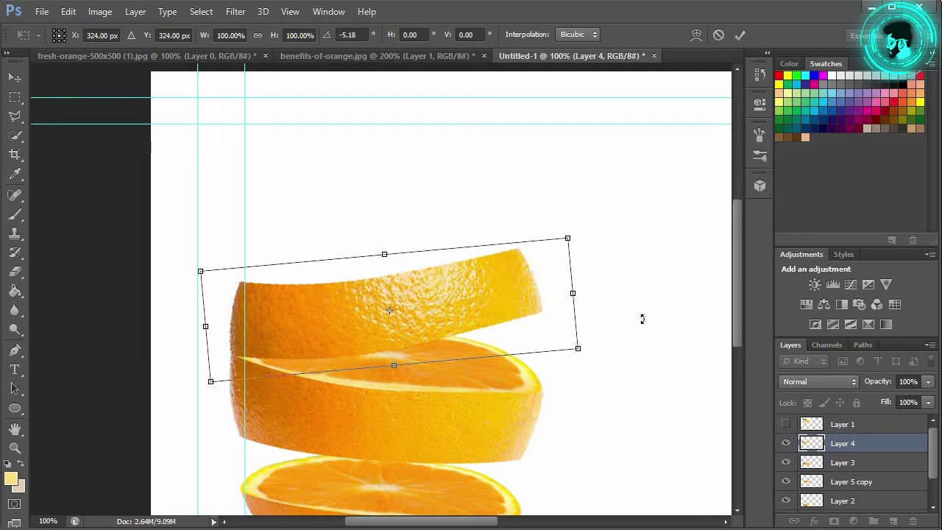
key("Return")
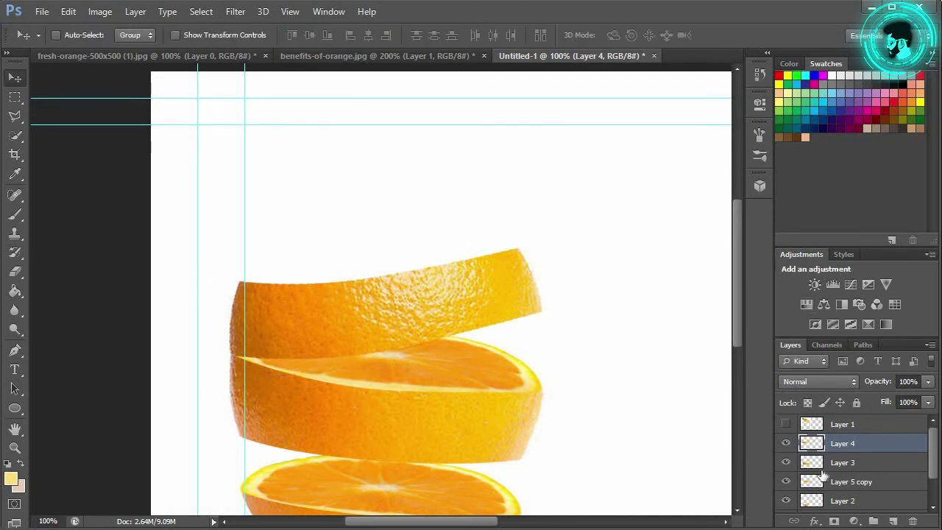
- Duplicate the Layer 5 copy slice, place it above Layer 3 and move it to the stack top
left_click(836, 462)
left_click(786, 462)
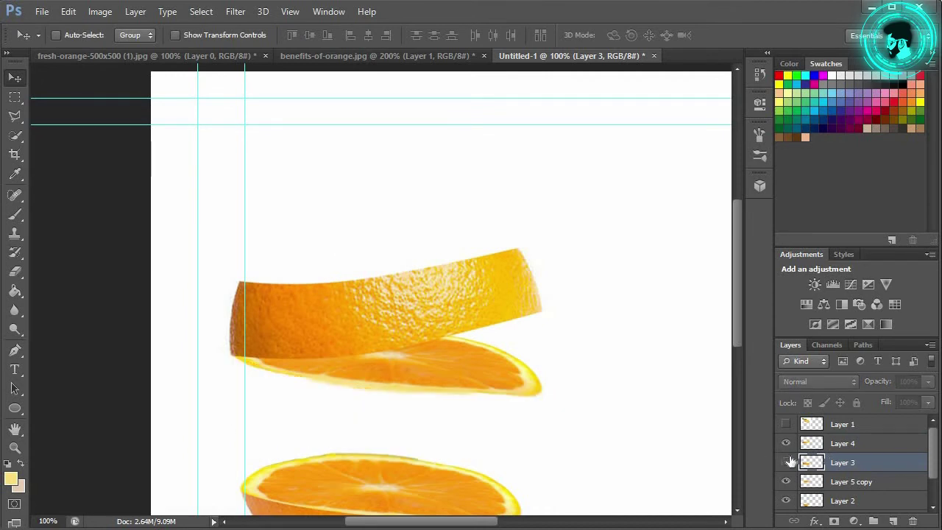
left_click(786, 482)
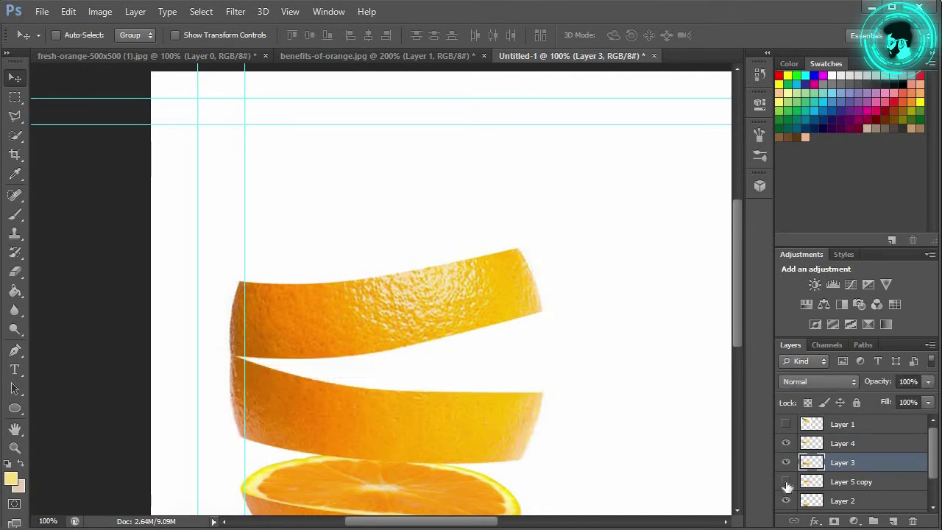
left_click(847, 484)
key("ctrl+j")
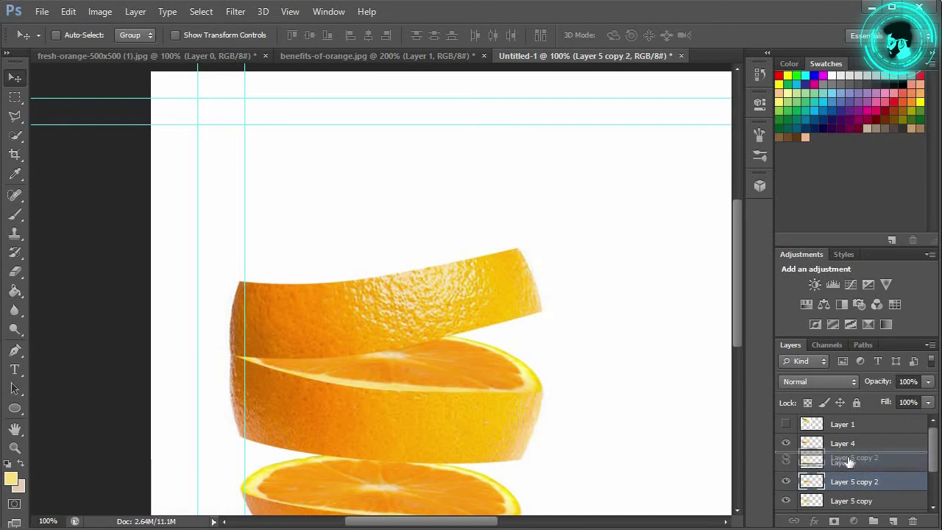
left_click_drag(847, 463, 847, 462)
left_click_drag(445, 401, 453, 280)
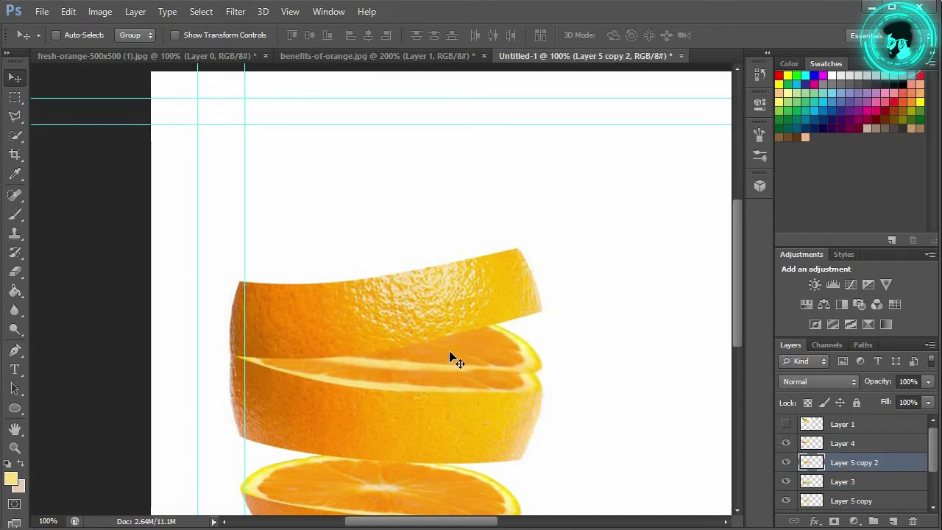
key("shift+Up")
key("shift+Up")
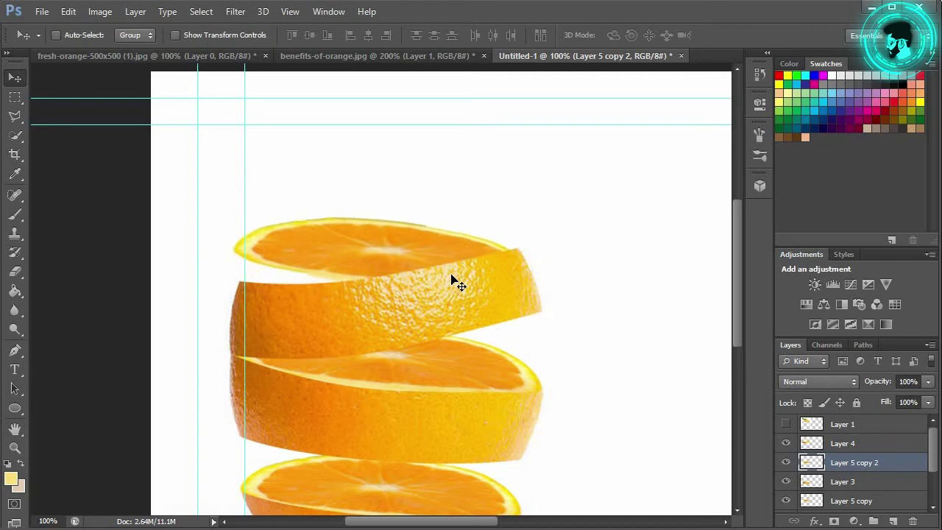
key("shift+Up")
key("shift+Up")
key("shift+Up")
key("shift+Up")
key("Up")
key("Up")
key("Up")
key("Up")
key("Up")
key("Up")
- Rotate the new slice about -12.5°, shrink it to about 86% and lower it onto the rind
key("ctrl+t")
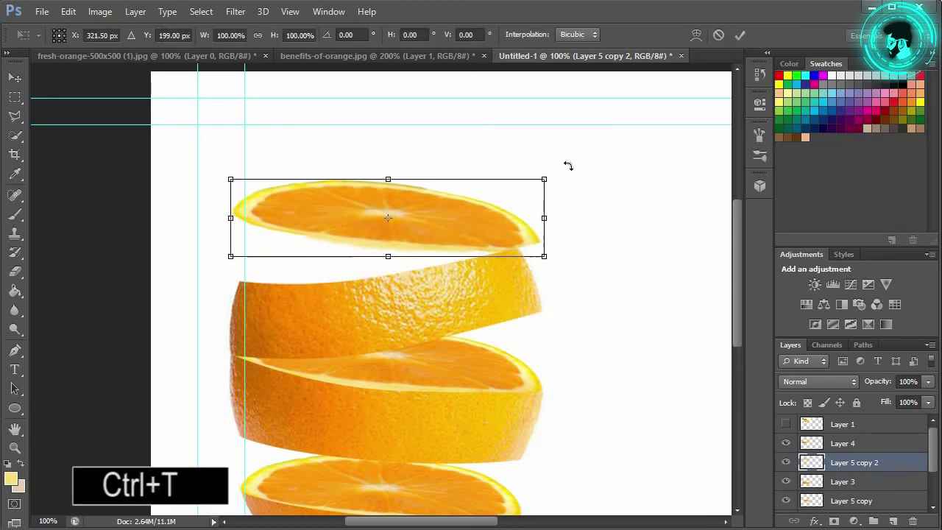
left_click_drag(568, 166, 559, 140)
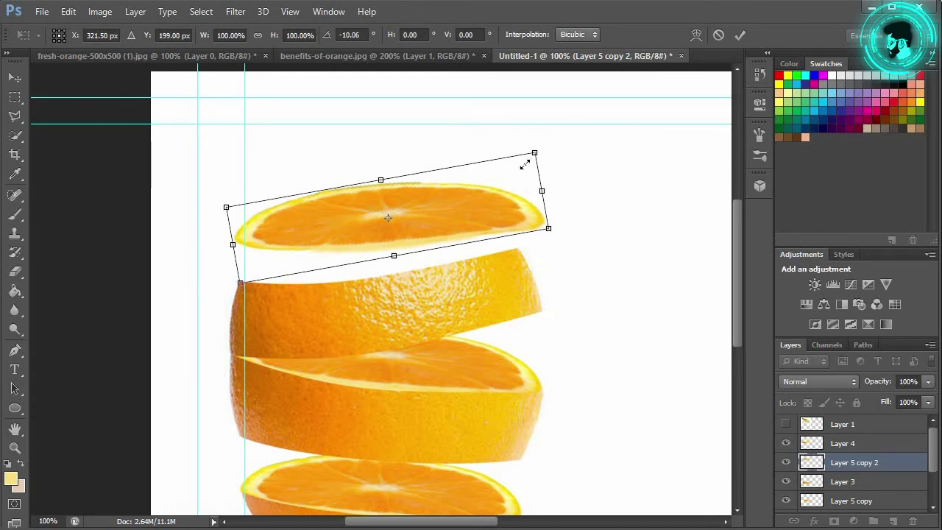
left_click_drag(527, 161, 486, 180)
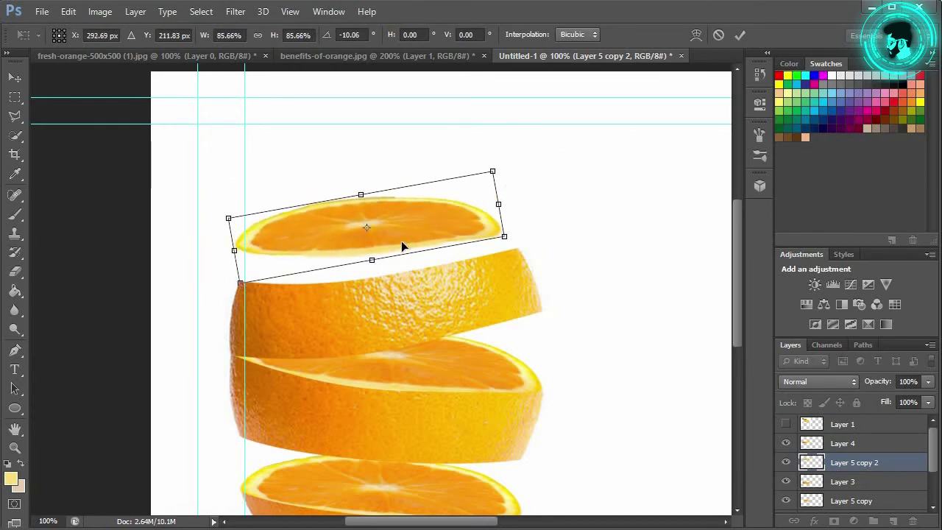
left_click_drag(401, 243, 411, 255)
left_click_drag(516, 162, 506, 161)
left_click_drag(453, 222, 451, 231)
- Warp the top slice so its edges and corners curve down onto the rind slice below
right_click(447, 234)
left_click(486, 343)
left_click_drag(236, 298, 231, 314)
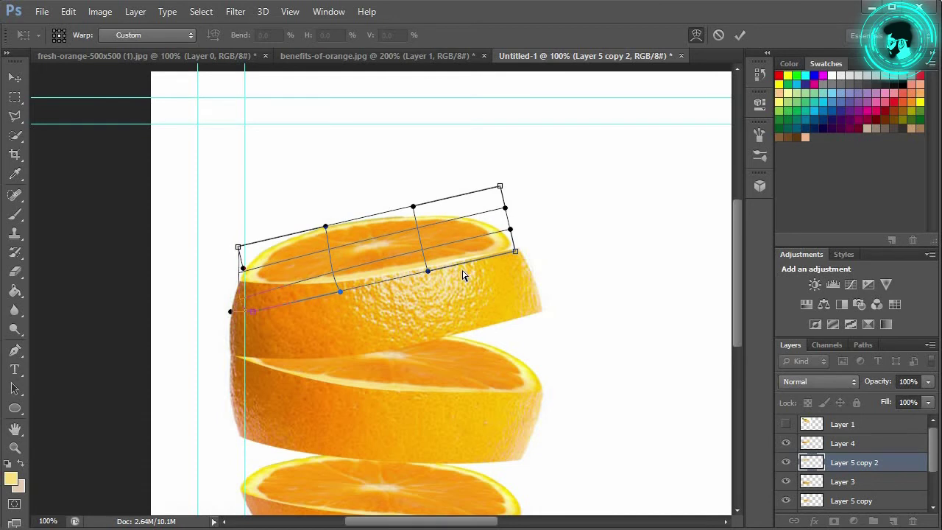
left_click_drag(427, 271, 429, 276)
left_click_drag(516, 252, 522, 253)
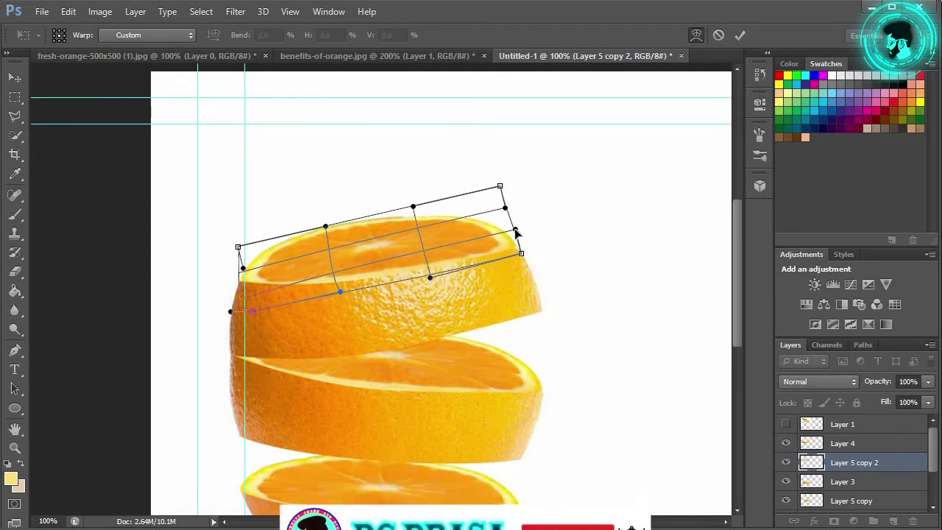
left_click_drag(500, 186, 502, 200)
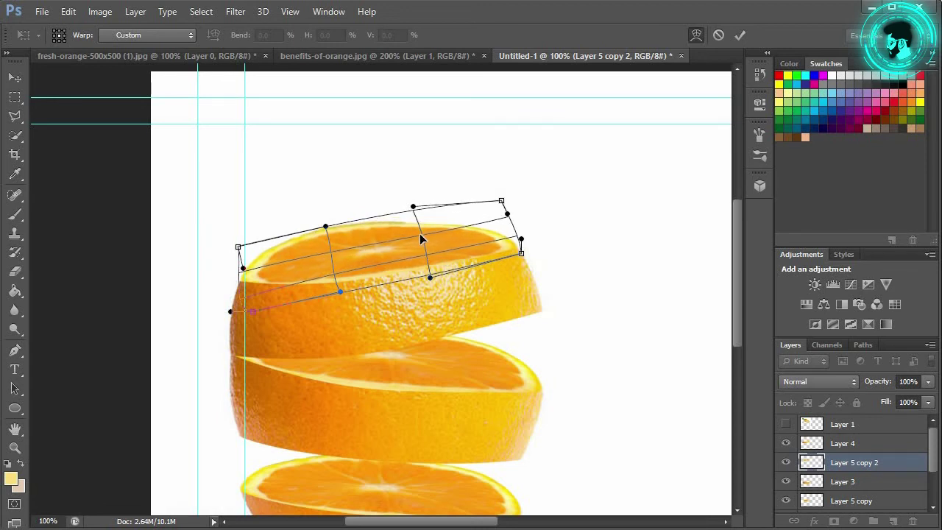
left_click_drag(327, 251, 331, 241)
left_click_drag(238, 247, 239, 262)
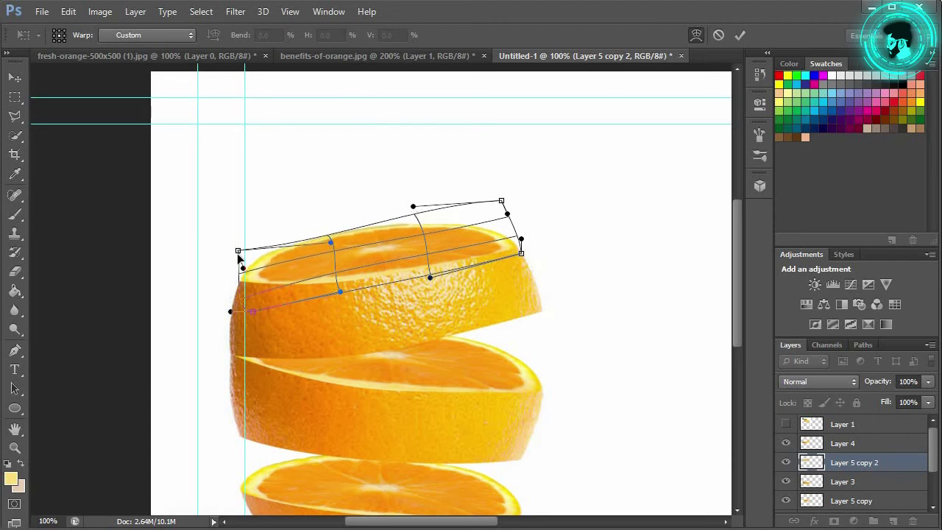
left_click_drag(413, 206, 424, 229)
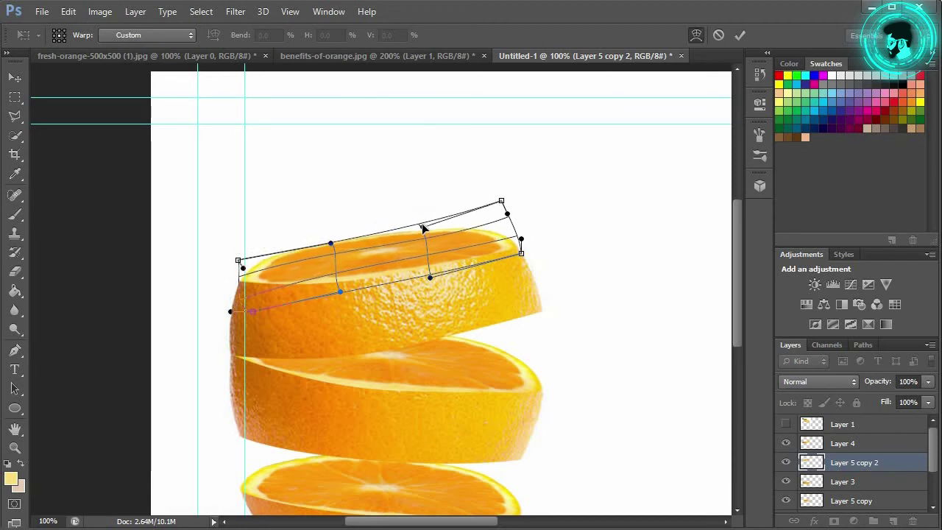
left_click(739, 35)
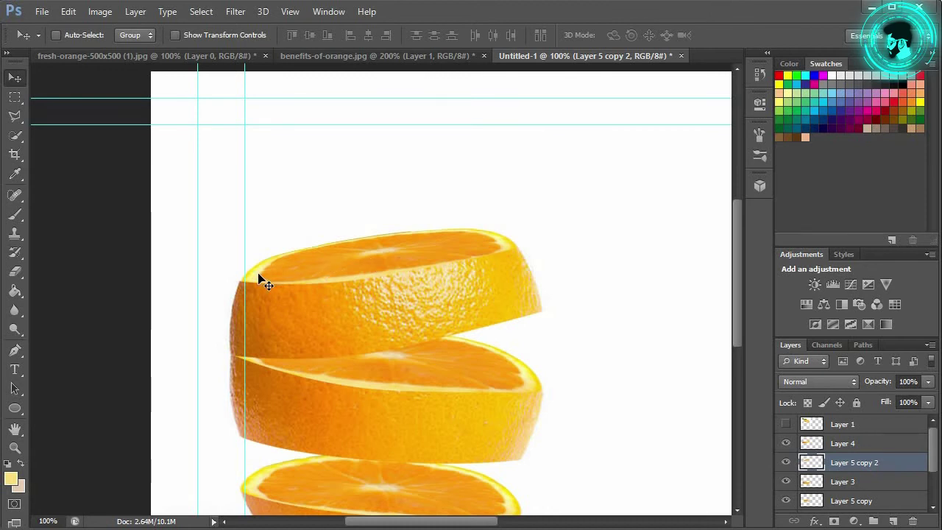
- Warp the top slice again to refine its left edge and inner curve
key("ctrl+t")
right_click(290, 266)
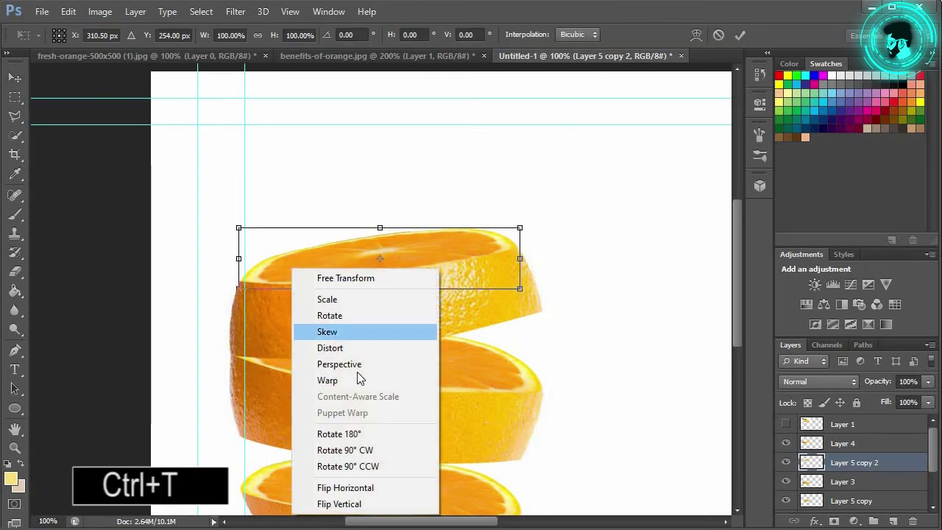
left_click(359, 380)
left_click_drag(232, 271, 245, 285)
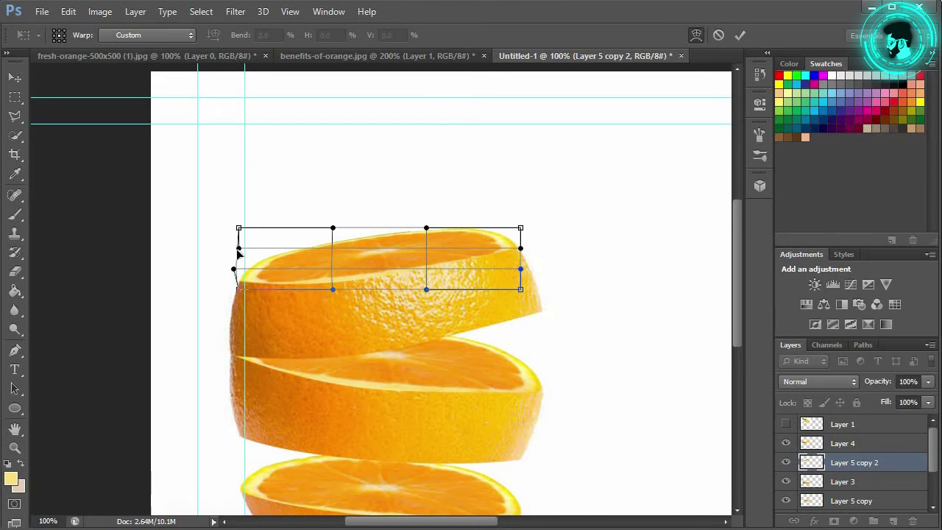
left_click_drag(327, 271, 319, 274)
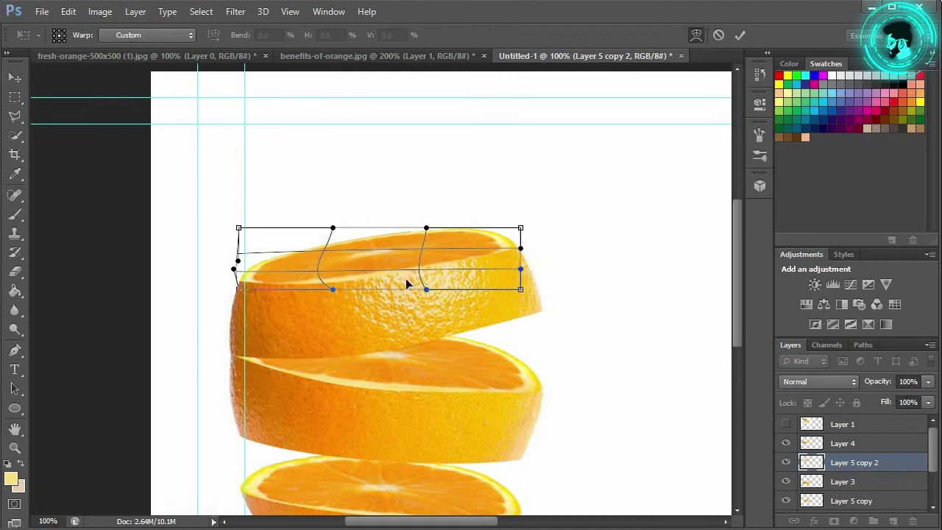
left_click(739, 35)
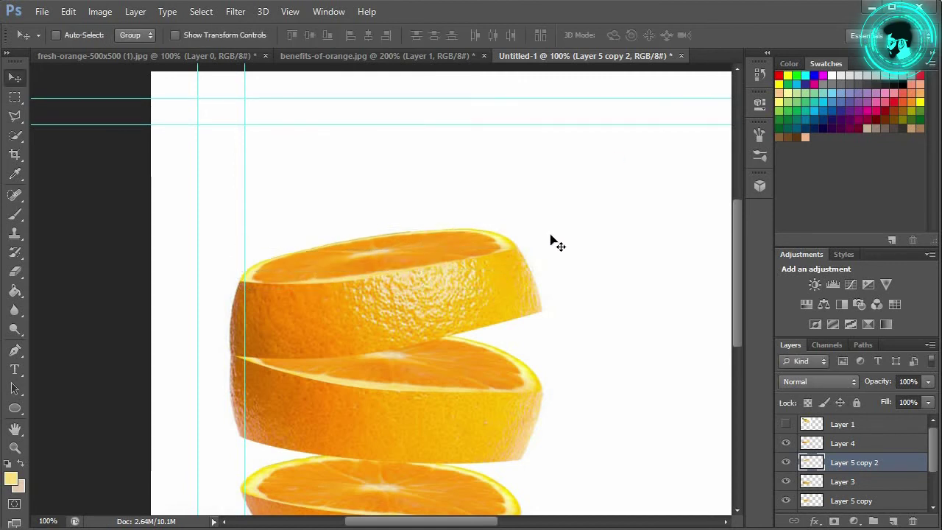
scroll(447, 294, "up", 1)
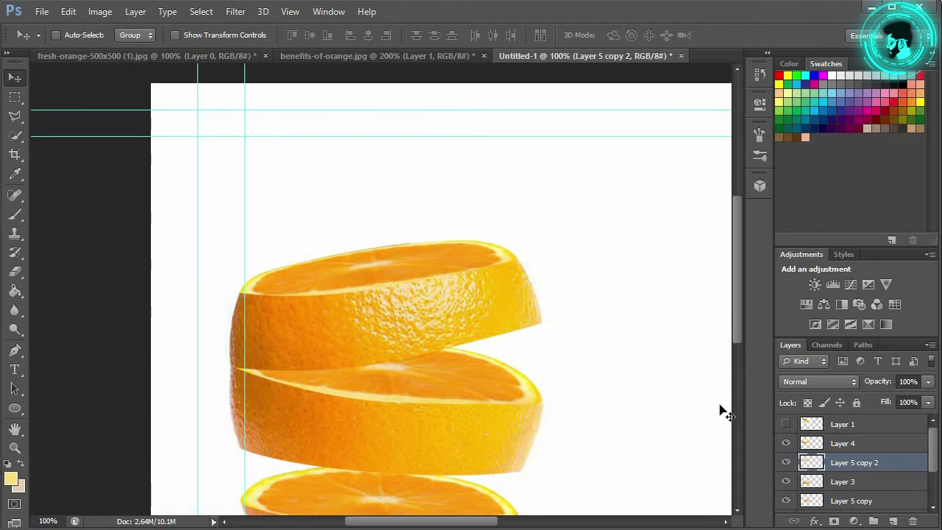
- Show Layer 1's leafy orange top and nudge it up and left
left_click(786, 423)
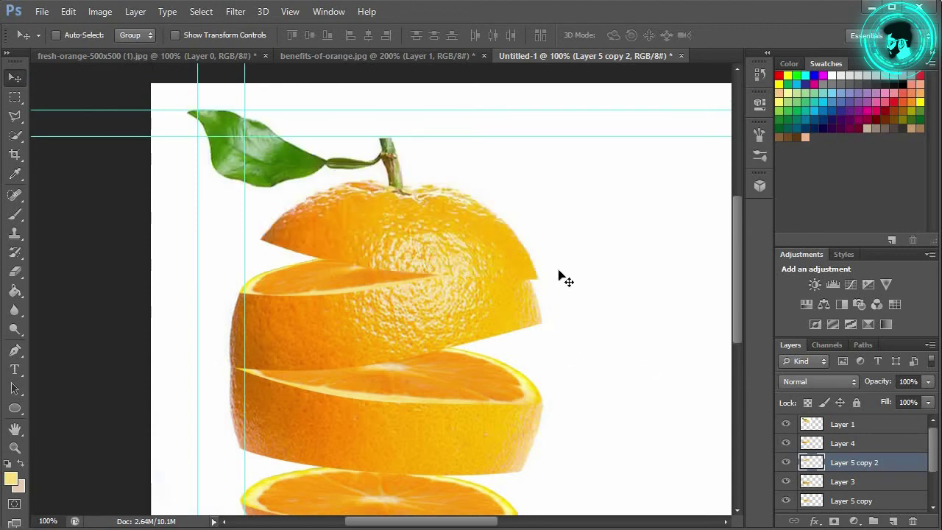
key("ctrl+z")
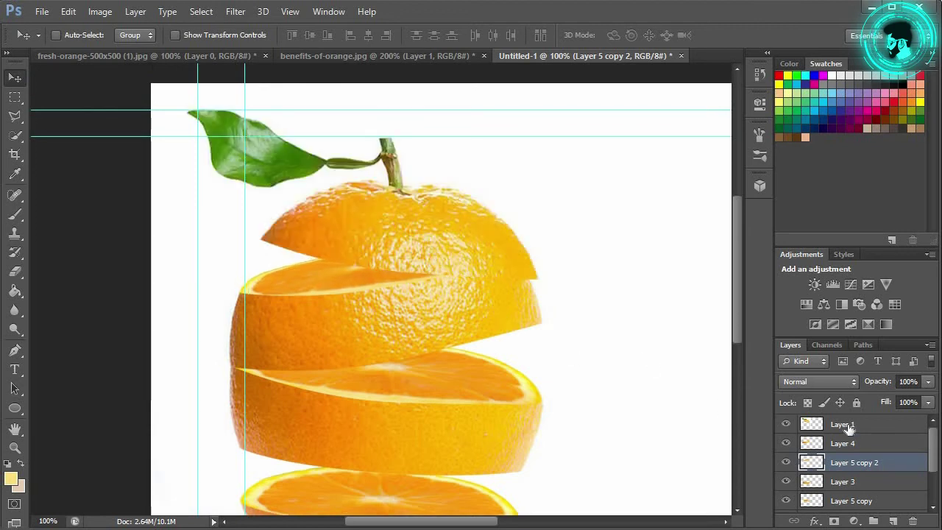
left_click(843, 425)
key("Up")
key("Up")
key("Up")
key("Up")
key("Up")
key("Up")
key("Up")
key("Up")
key("Up")
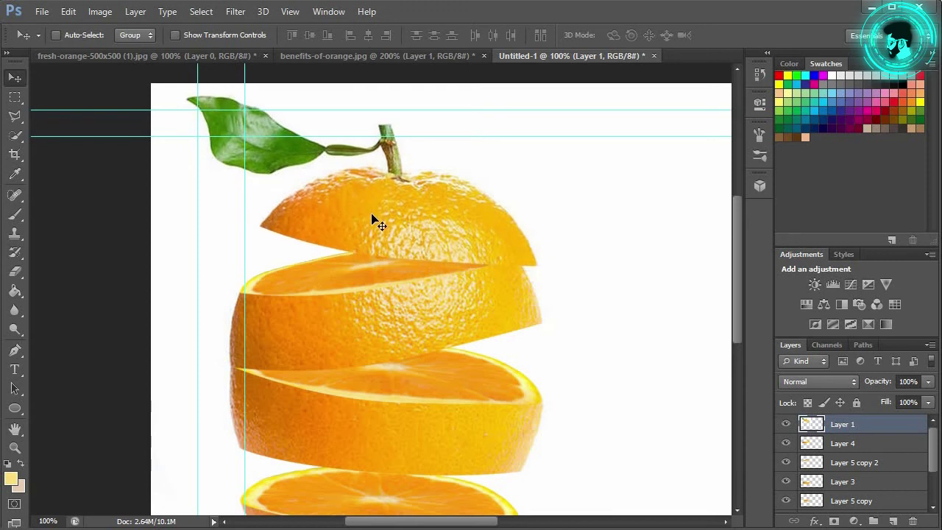
key("Left")
key("Left")
key("Left")
key("Up")
key("Up")
key("Up")
key("Left")
key("Left")
key("Left")
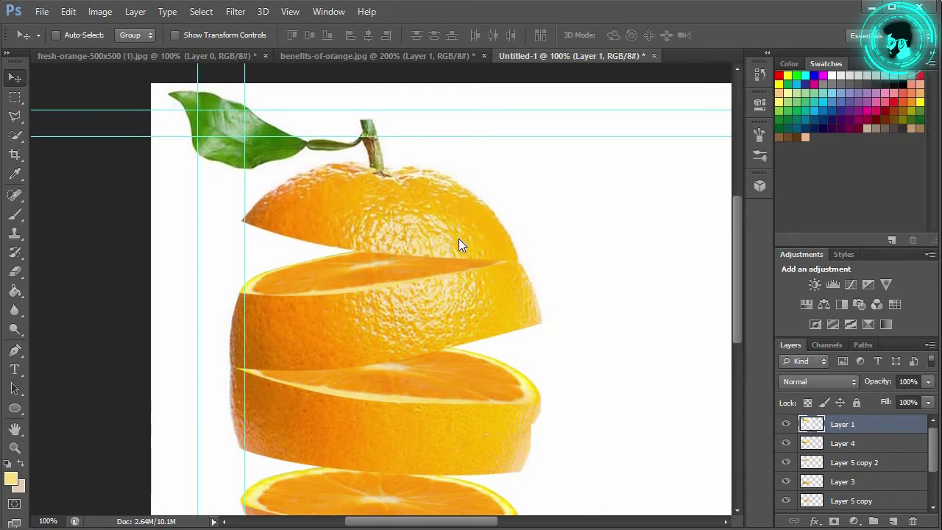
key("Up")
key("Up")
key("Up")
key("Up")
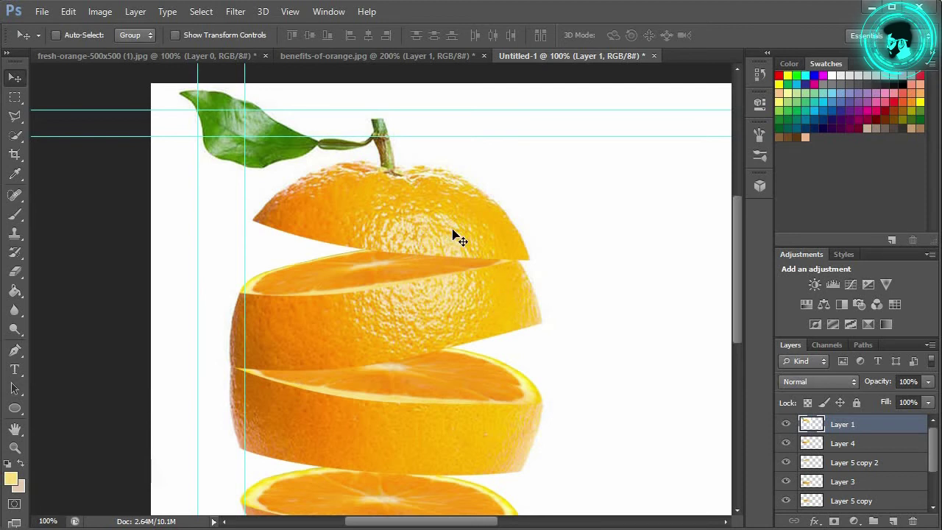
key("Left")
key("Left")
key("Left")
key("Left")
key("Left")
key("Left")
- Rotate the leafy top about -3° and nudge it into position
key("ctrl+t")
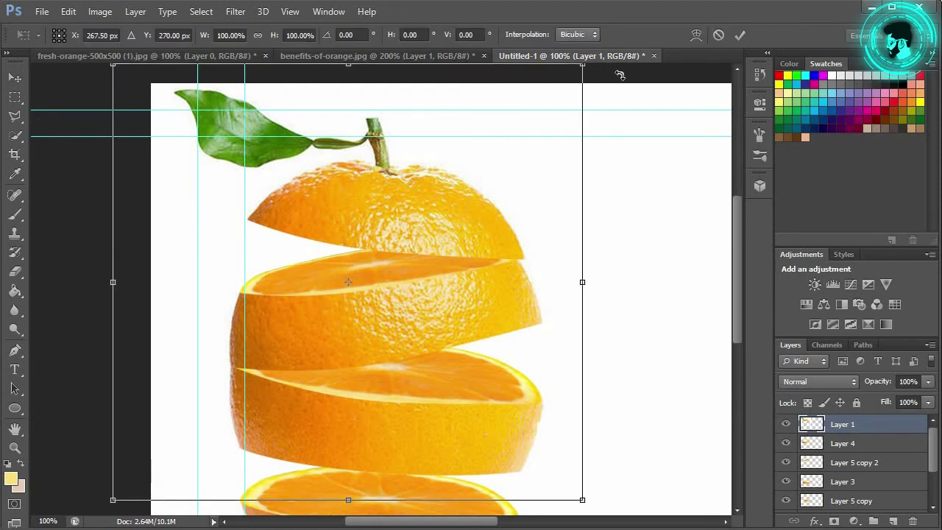
left_click_drag(594, 59, 600, 72)
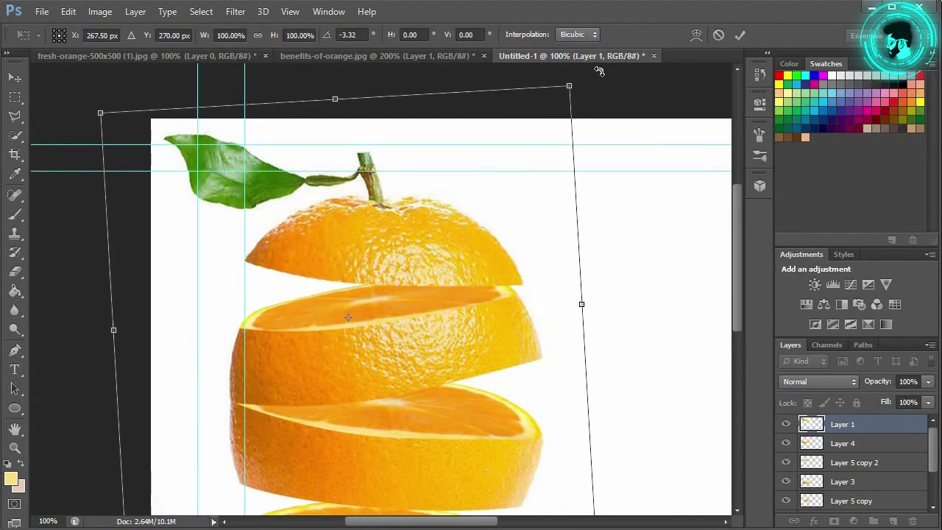
scroll(535, 177, "down", 3)
scroll(535, 177, "down", 3)
scroll(535, 177, "up", 2)
key("shift+Left")
key("Left")
key("Left")
key("Left")
key("Down")
key("shift+Down")
key("shift+Down")
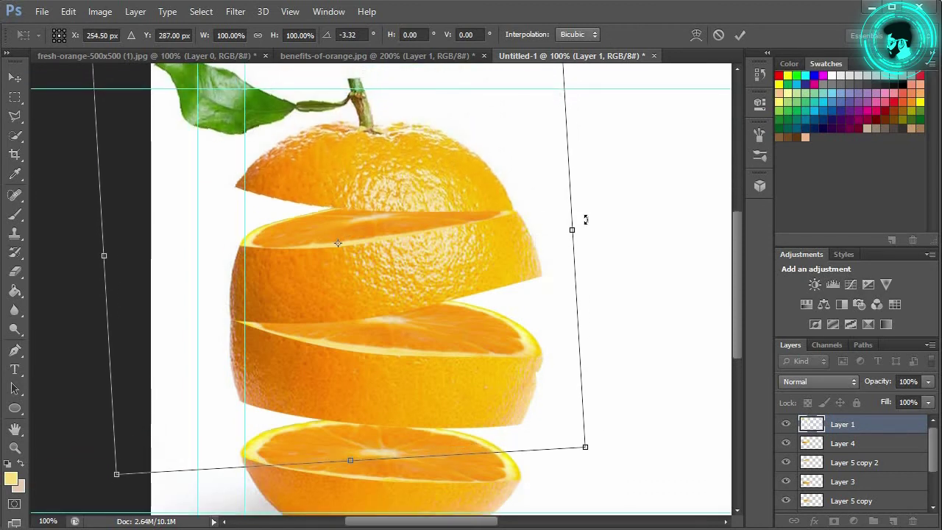
key("Up")
- Tilt the leafy top to about -8°, nudge it right and down, and apply the rotation
left_click_drag(597, 460, 609, 446)
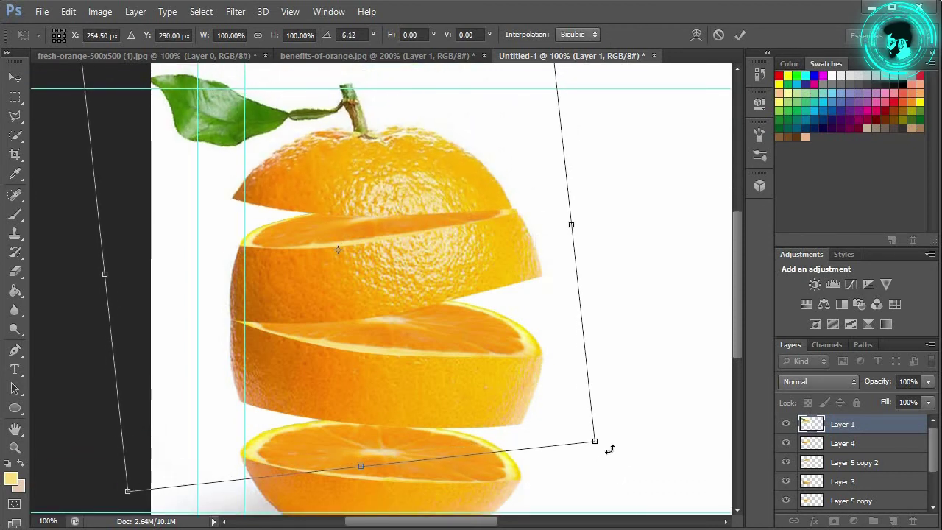
key("Right")
key("Right")
key("Down")
key("Down")
key("Down")
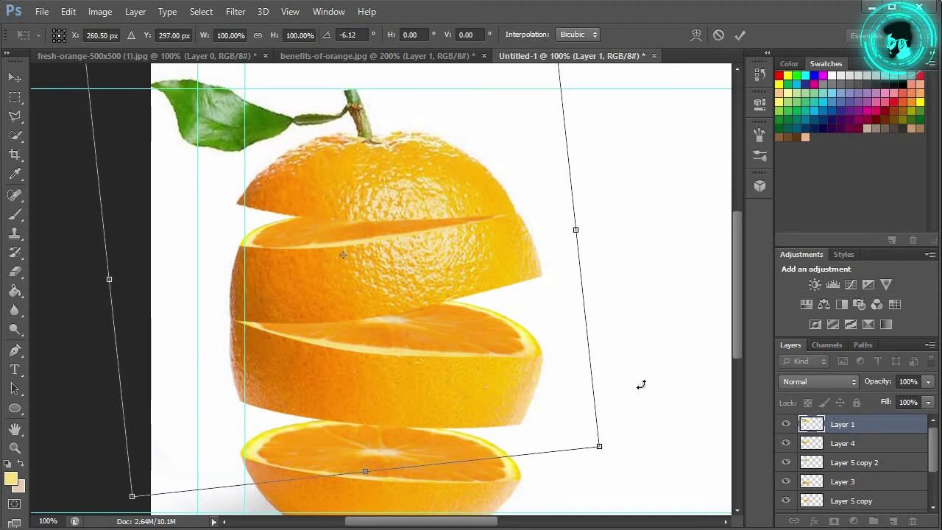
left_click_drag(615, 451, 626, 444)
key("Right")
key("Right")
key("Down")
key("Down")
key("Down")
left_click_drag(625, 441, 612, 437)
key("Right")
key("Down")
key("Down")
key("Down")
left_click(740, 34)
key("ctrl+minus")
scroll(865, 431, "down", 1)
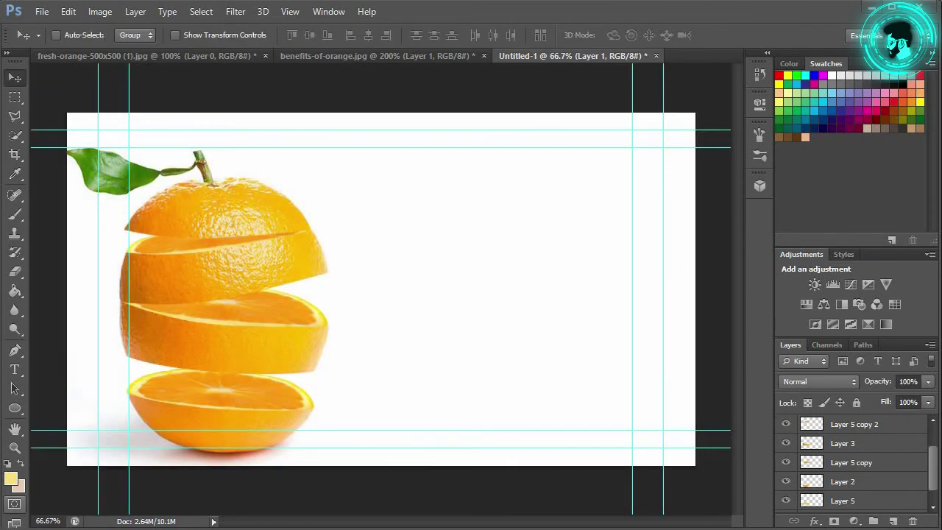
- Select all the orange slice layers and group them into Group 1
left_click(865, 429)
scroll(872, 486, "down", 2)
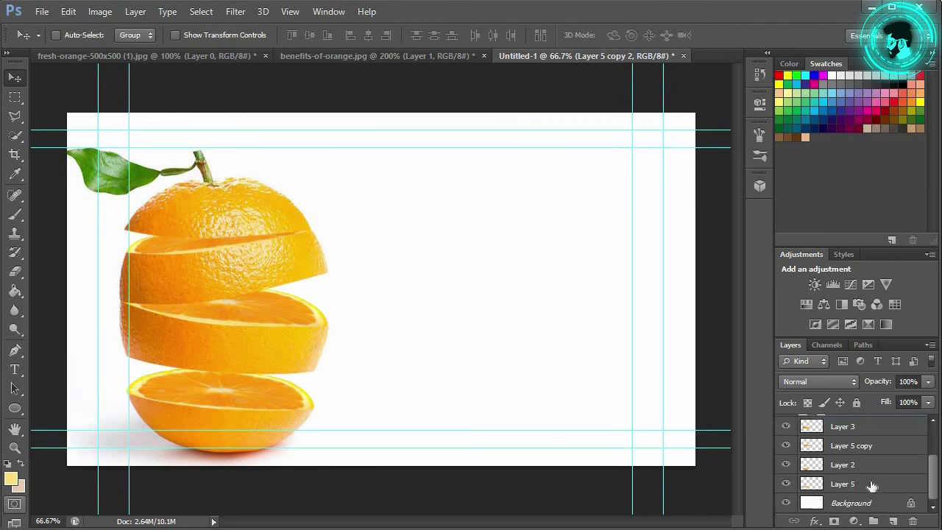
left_click(871, 485, "shift")
left_click(873, 521)
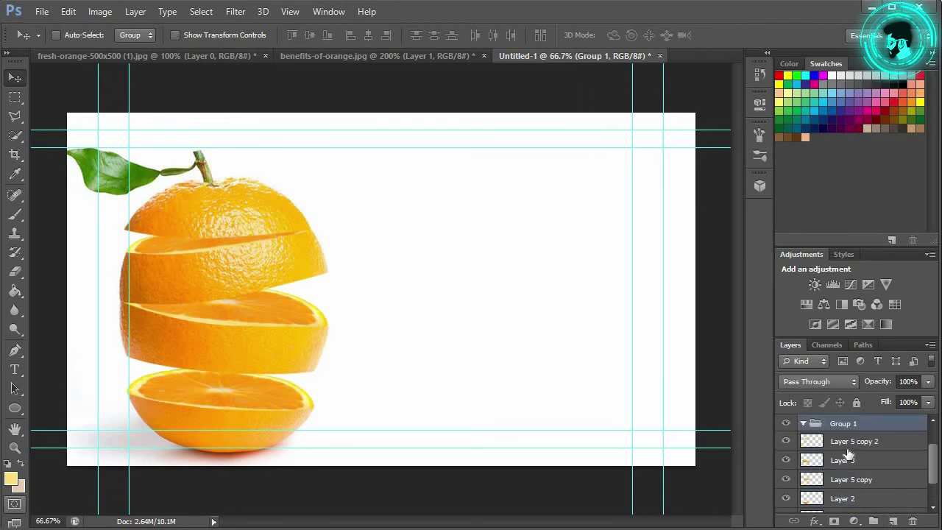
left_click(845, 443)
left_click(852, 484, "shift")
scroll(852, 484, "up", 2)
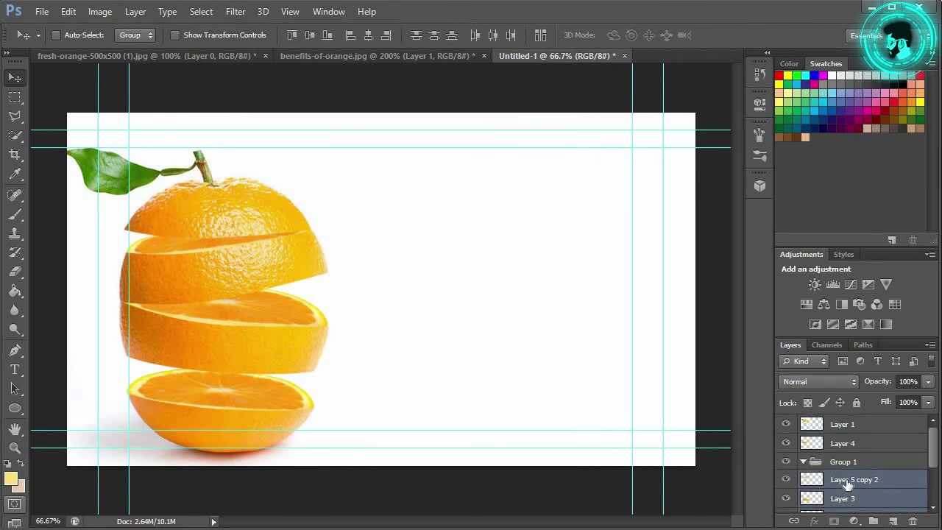
left_click(847, 425, "shift")
key("ctrl+g")
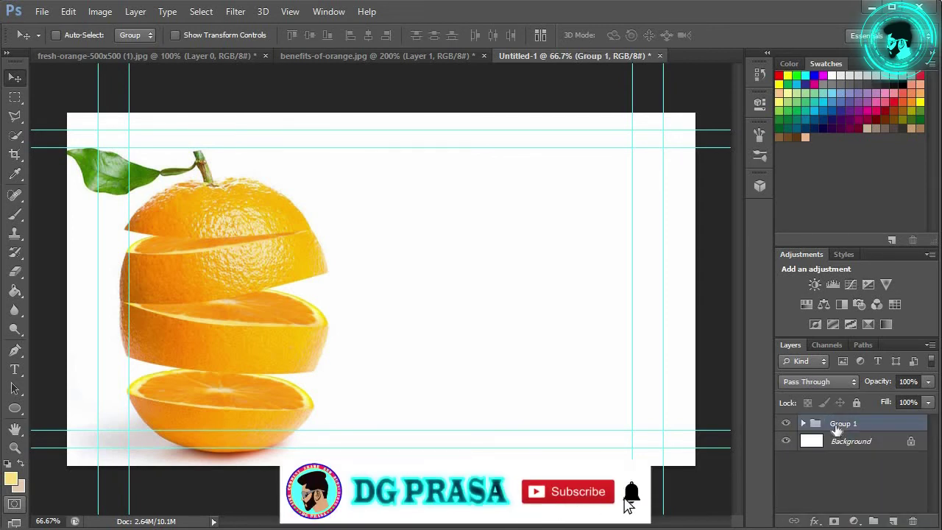
- Move the orange group slightly right and add a Brightness/Contrast adjustment layer
key("ctrl+t")
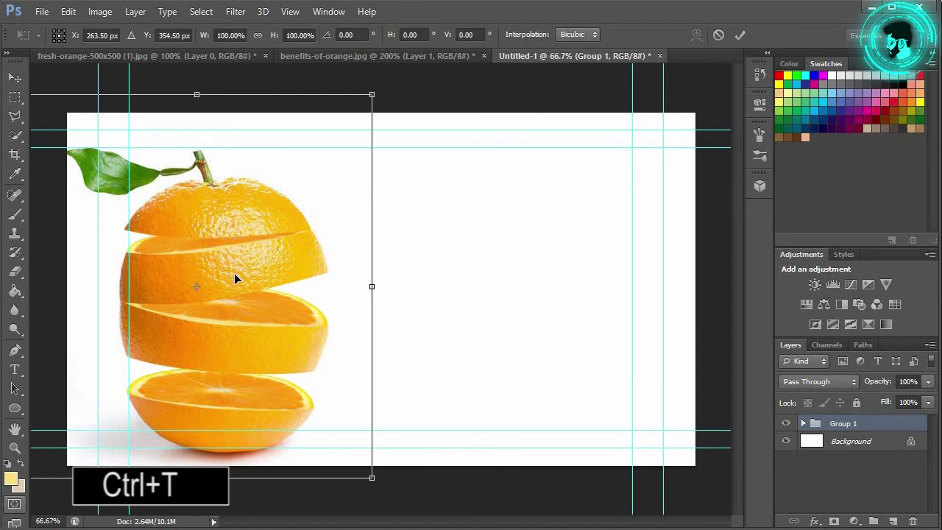
left_click_drag(234, 273, 241, 273)
left_click(738, 35)
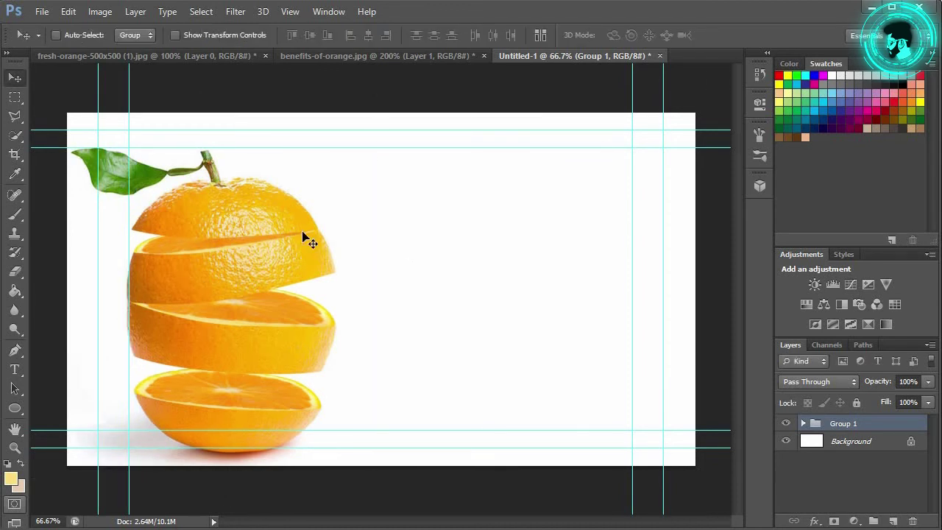
left_click(814, 284)
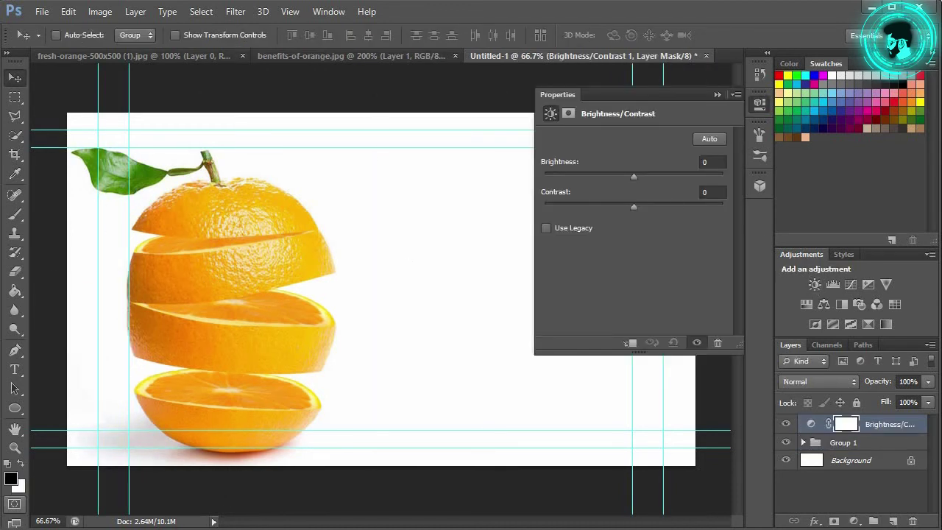
- Set the Brightness/Contrast adjustment to brightness 5 and contrast -2
mouse_move(636, 175)
left_mouse_down()
mouse_move(655, 172)
mouse_move(632, 176)
mouse_move(632, 208)
left_mouse_up()
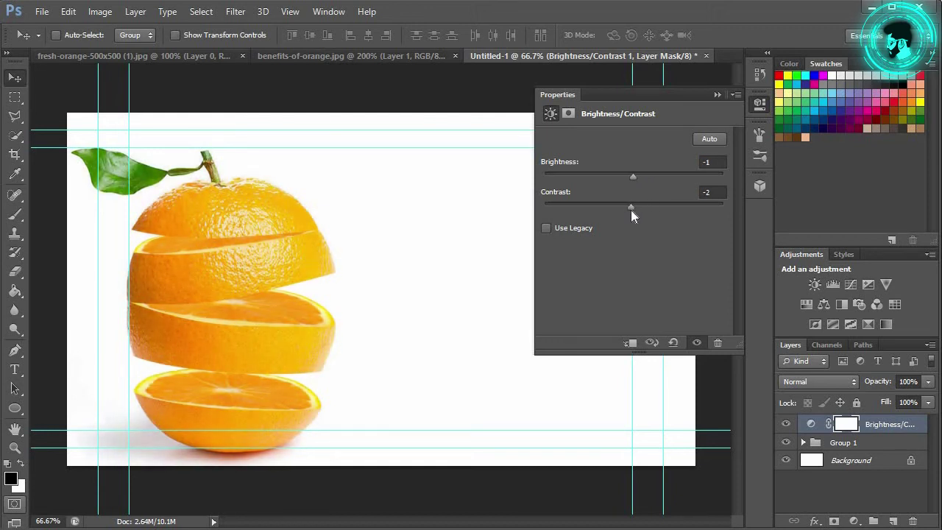
mouse_move(633, 174)
left_mouse_down()
mouse_move(621, 176)
mouse_move(643, 176)
mouse_move(638, 182)
left_mouse_up()
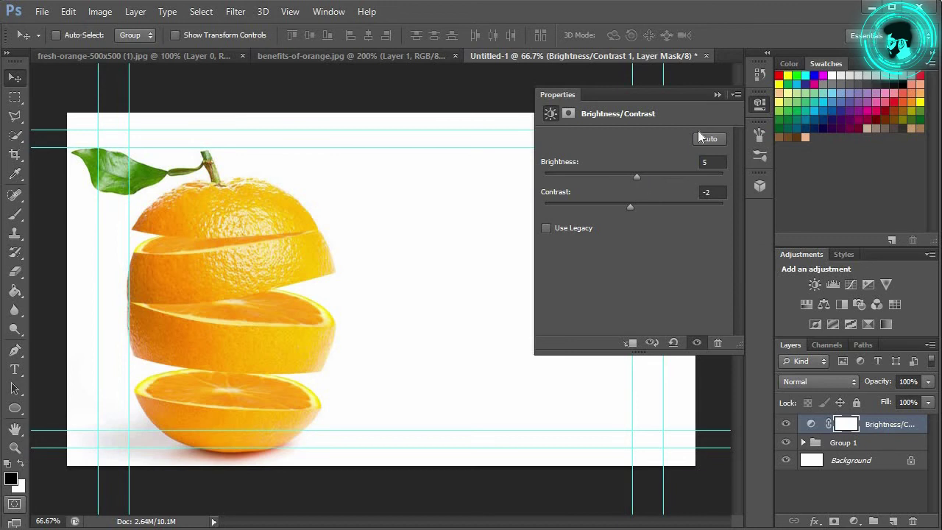
left_click(718, 95)
- Add a Vibrance layer with vibrance +20 and saturation +2, then draw a text frame beside the orange
left_click(886, 284)
left_click_drag(634, 152, 682, 154)
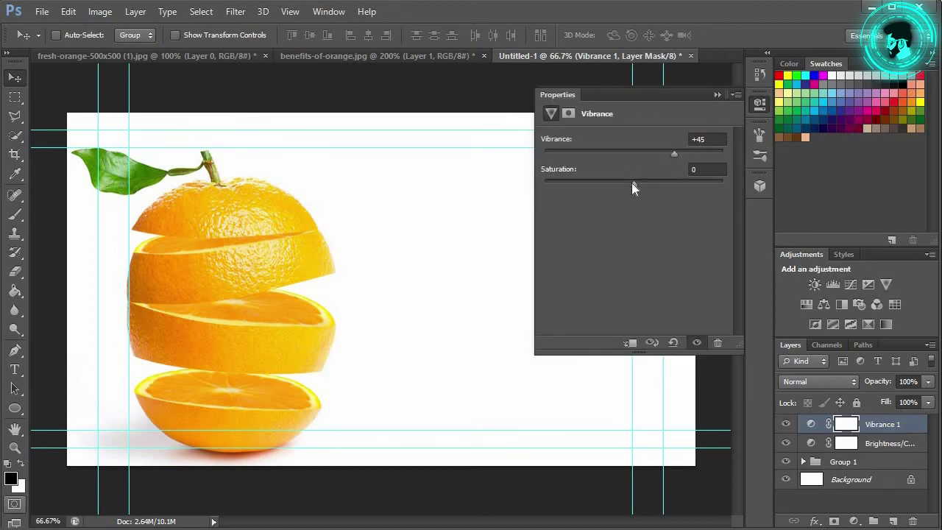
mouse_move(652, 187)
left_mouse_down()
mouse_move(673, 184)
mouse_move(630, 185)
mouse_move(640, 187)
left_mouse_up()
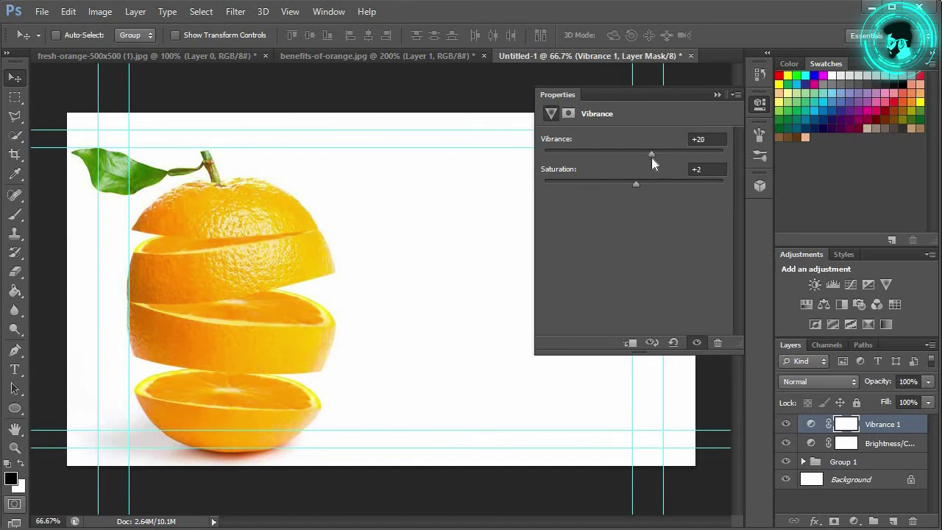
left_click(718, 95)
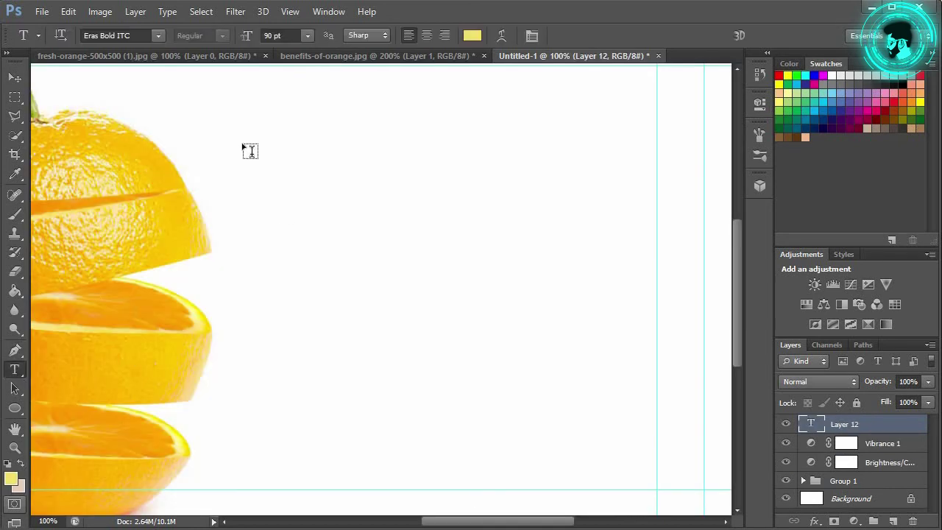
mouse_move(247, 143)
left_mouse_down()
mouse_move(429, 231)
mouse_move(720, 302)
mouse_move(710, 301)
left_mouse_up()
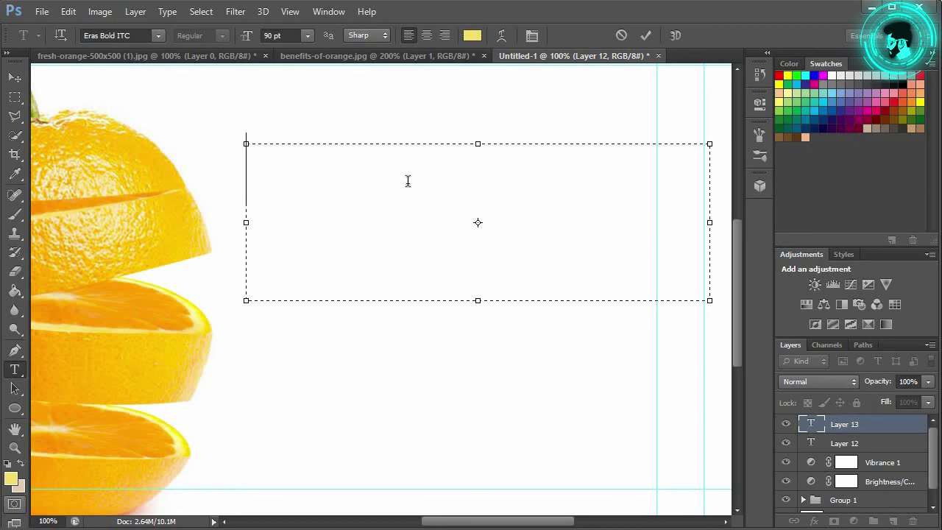
- Type ORANGE and colour it golden orange f8bd3d
type("O ")
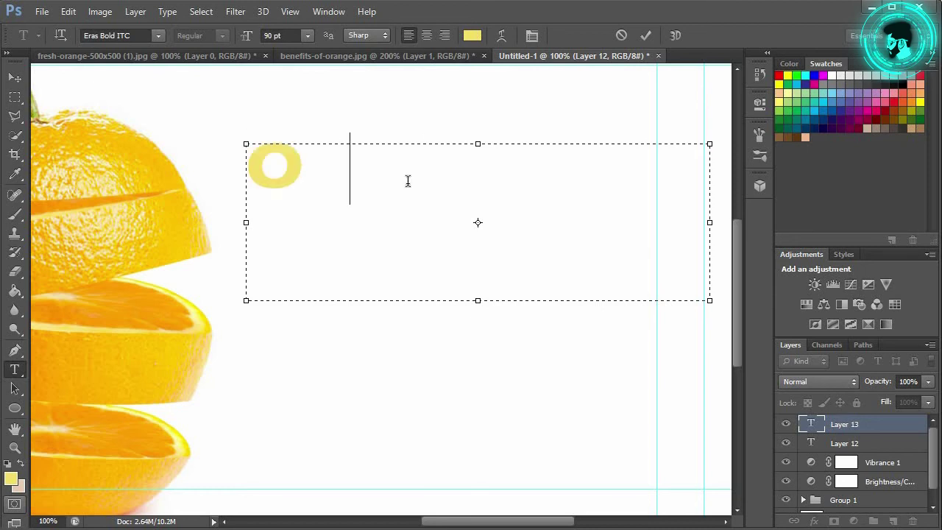
type("RANGE")
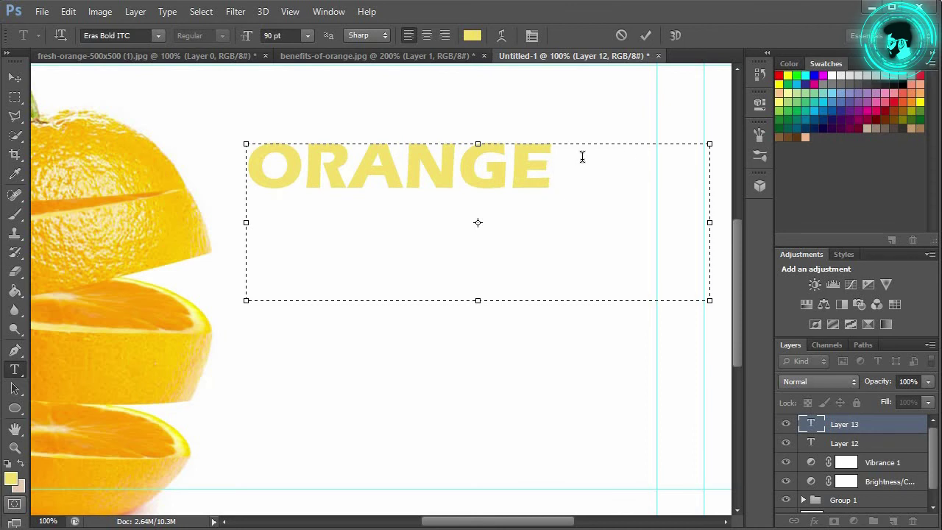
left_click_drag(583, 156, 247, 163)
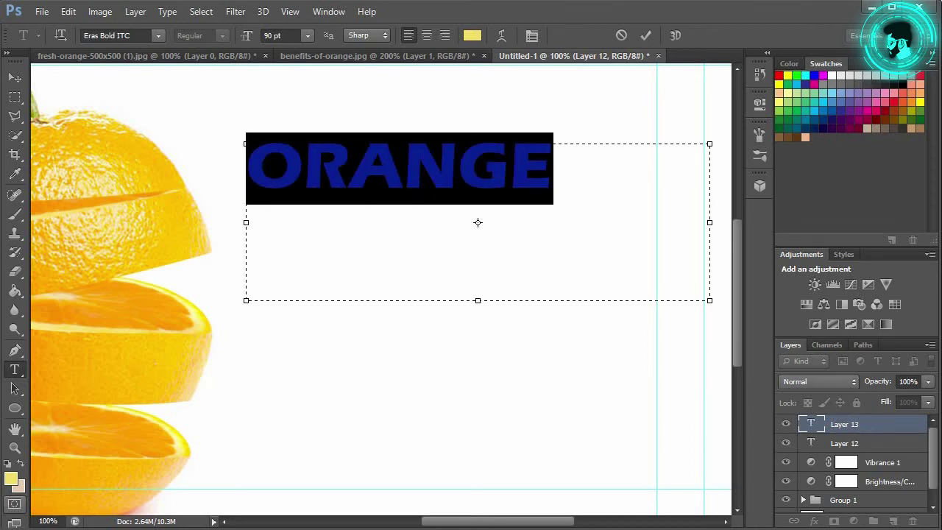
left_click(10, 478)
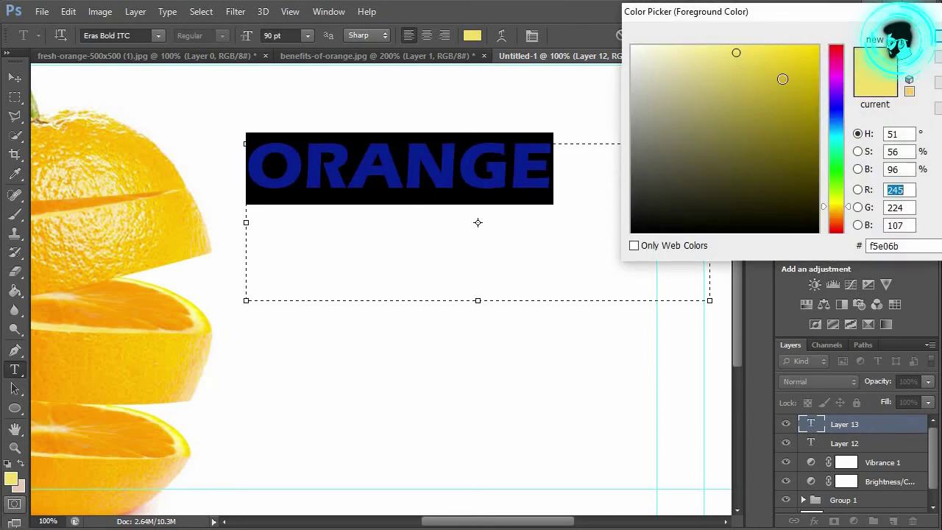
left_click_drag(826, 206, 827, 205)
mouse_move(773, 46)
left_mouse_down()
mouse_move(760, 52)
mouse_move(773, 50)
left_mouse_up()
left_click_drag(825, 205, 827, 212)
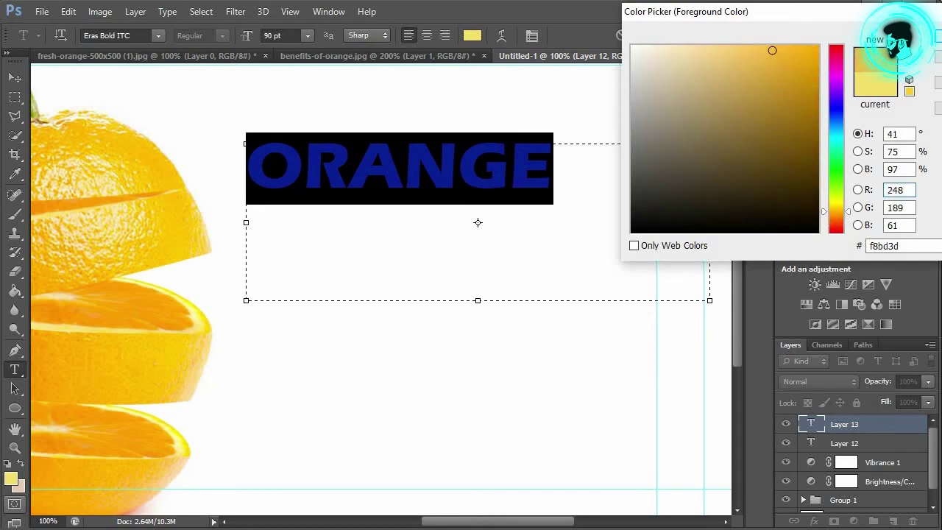
key("Return")
left_click(651, 35)
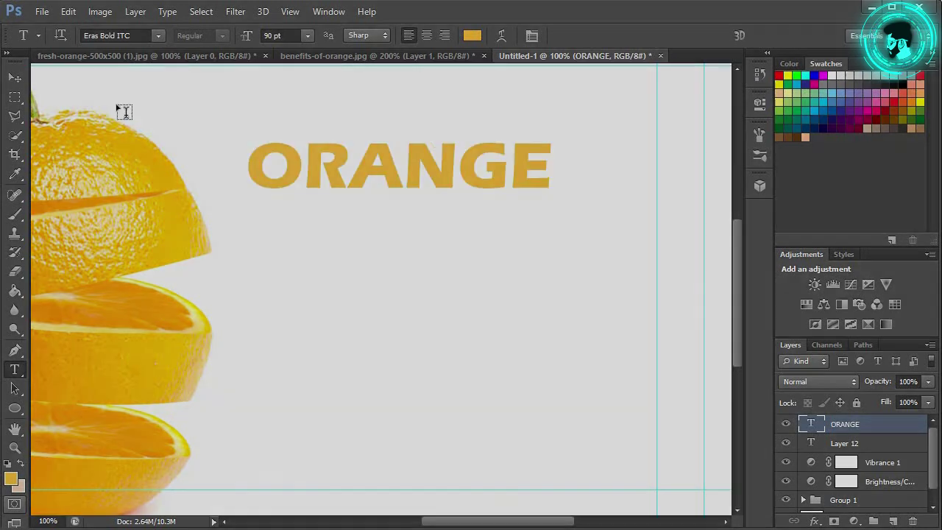
- Move the ORANGE title right and slightly down beside the fruit
key("v")
mouse_move(400, 179)
left_mouse_down()
mouse_move(463, 179)
mouse_move(461, 171)
left_mouse_up()
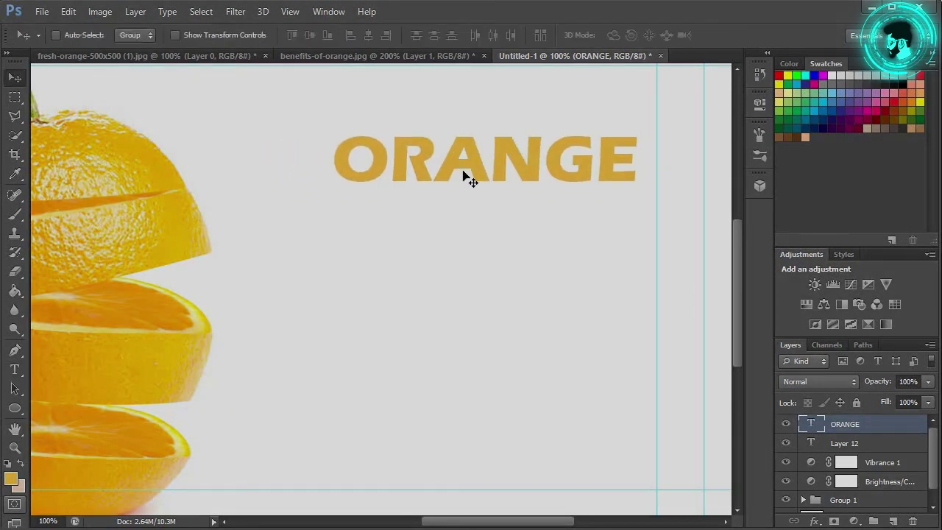
left_click_drag(470, 171, 470, 190)
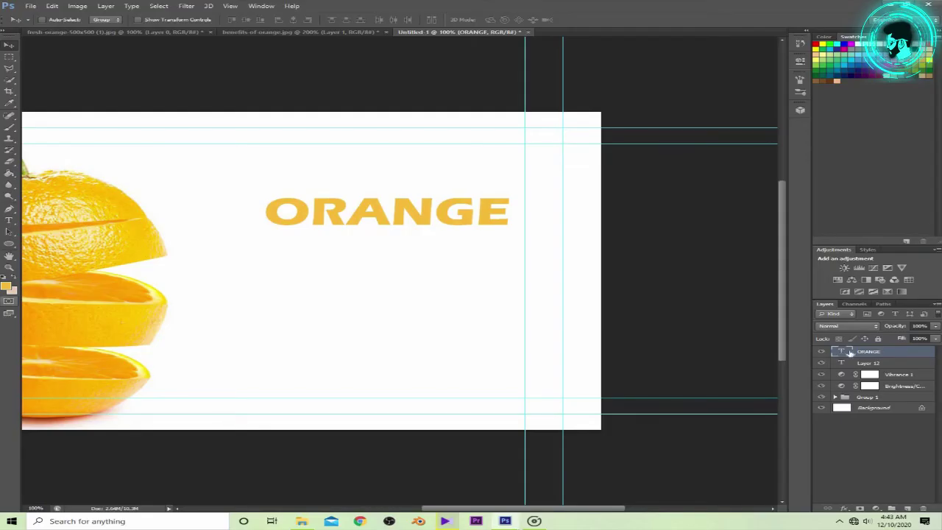
- Give the ORANGE layer a black stroke via Layer Style
right_click(850, 353)
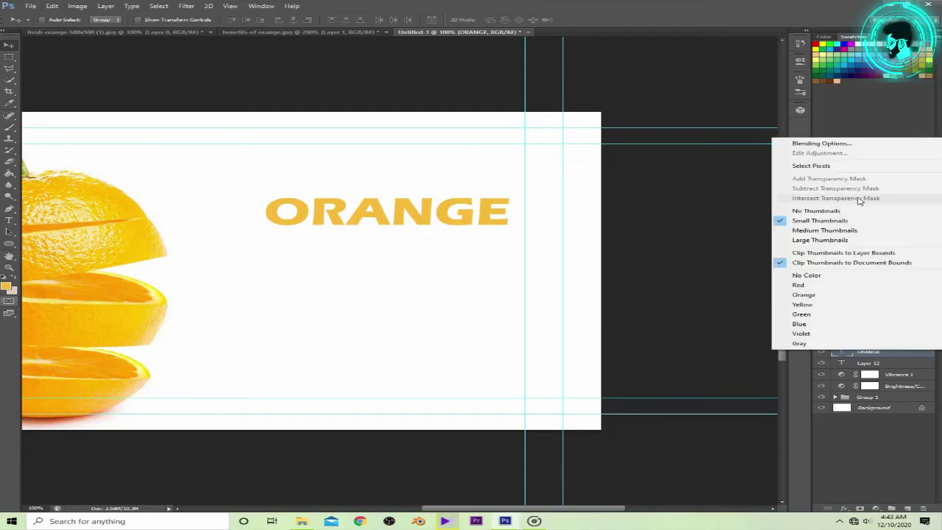
left_click(856, 145)
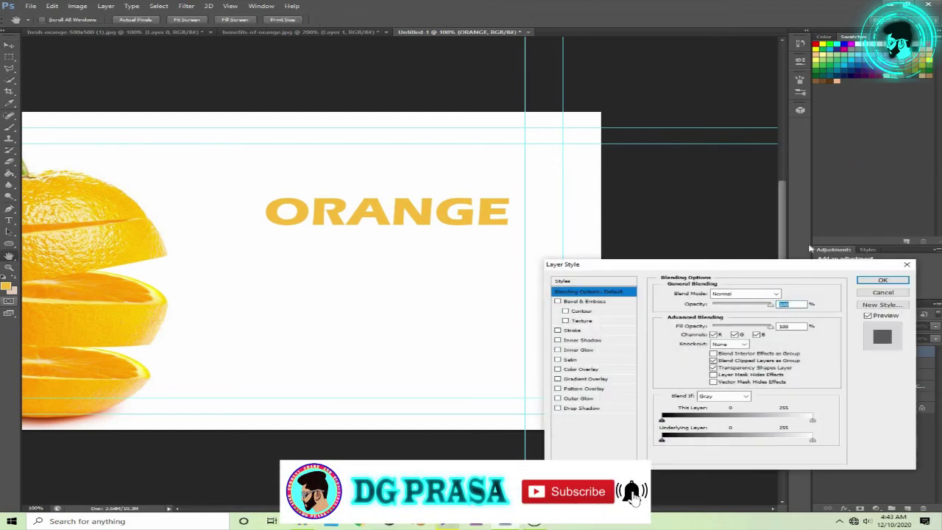
left_click(593, 331)
left_click_drag(707, 295, 708, 296)
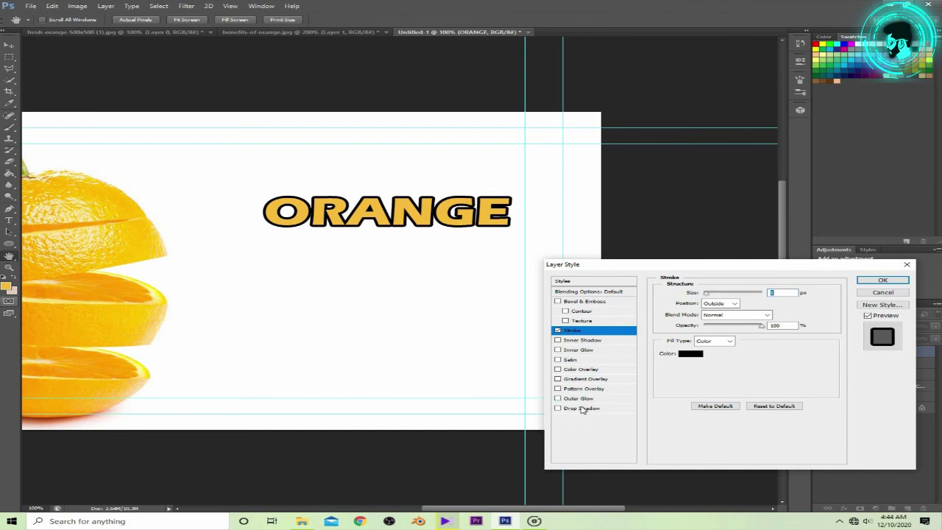
- Add a drop shadow with greater distance, spread and size to the title
left_click(582, 409)
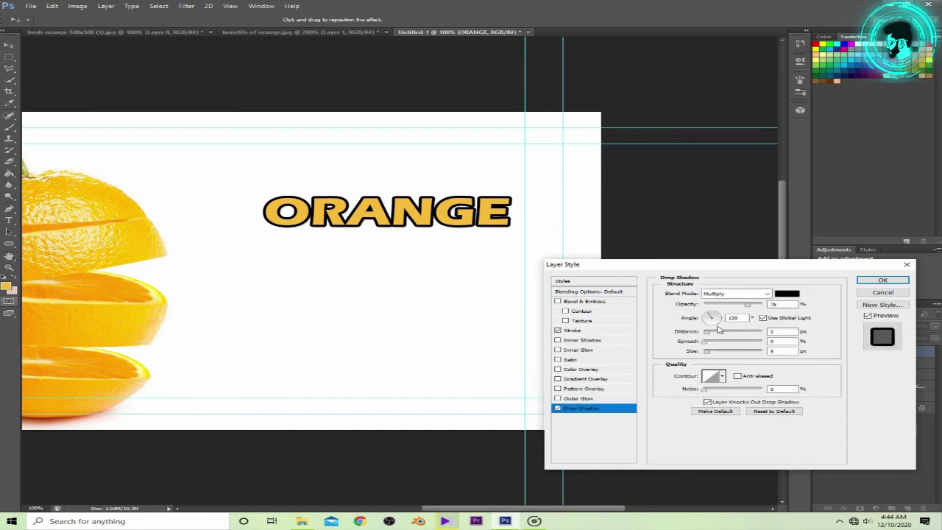
left_click_drag(709, 335, 712, 335)
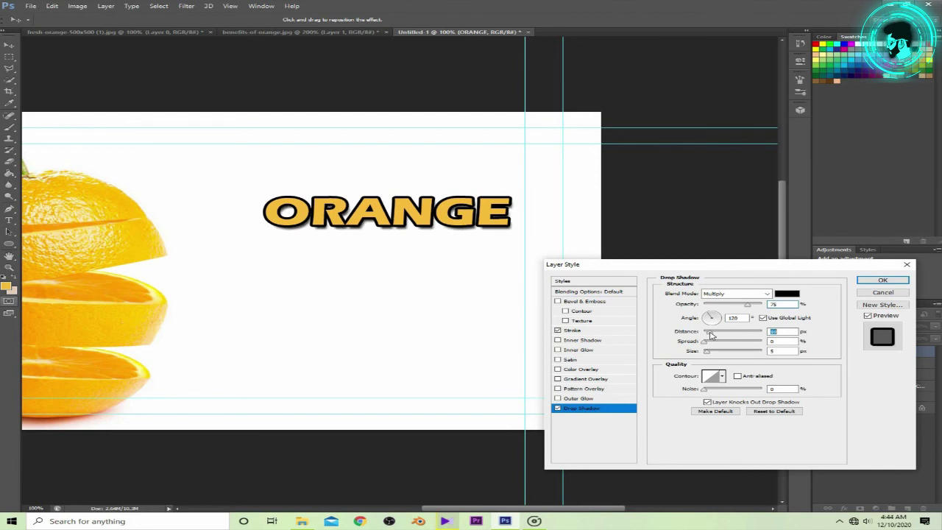
left_click_drag(708, 344, 712, 343)
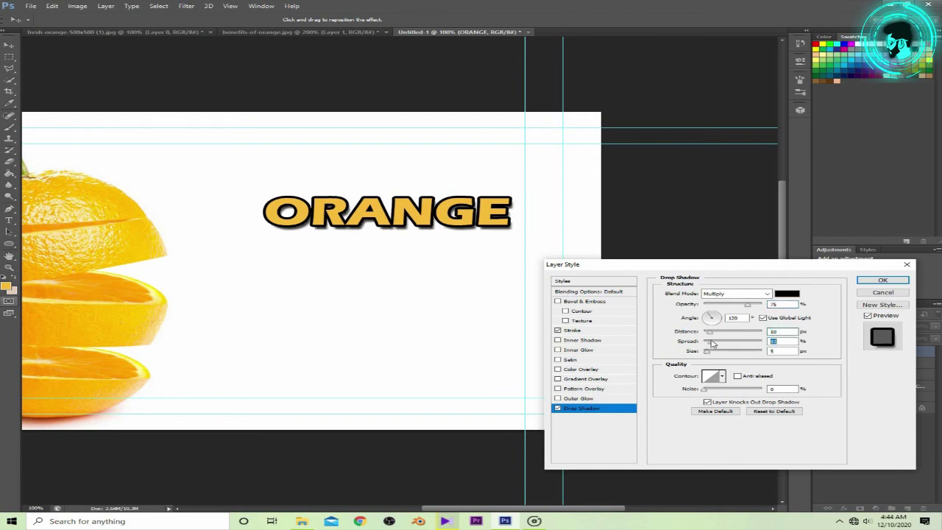
left_click_drag(707, 354, 712, 351)
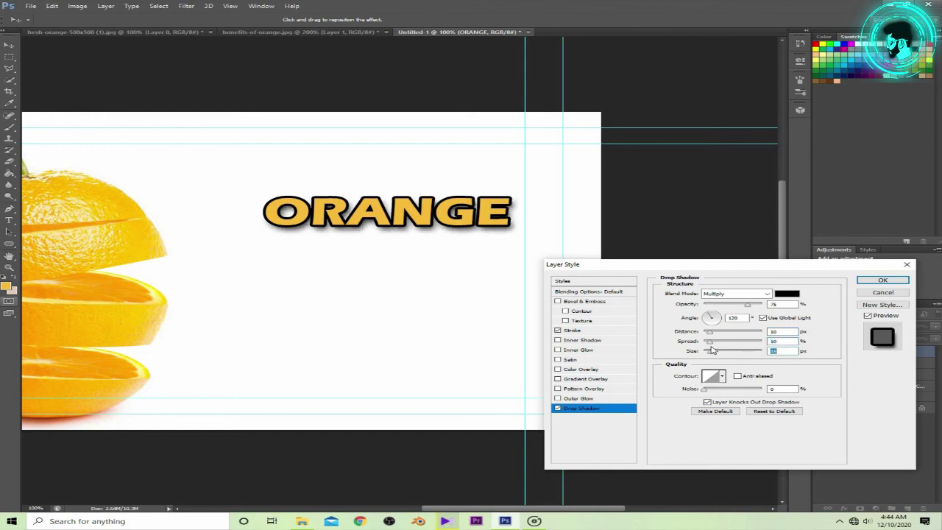
- Reduce the stroke size to 1 and apply the layer style
left_click(596, 331)
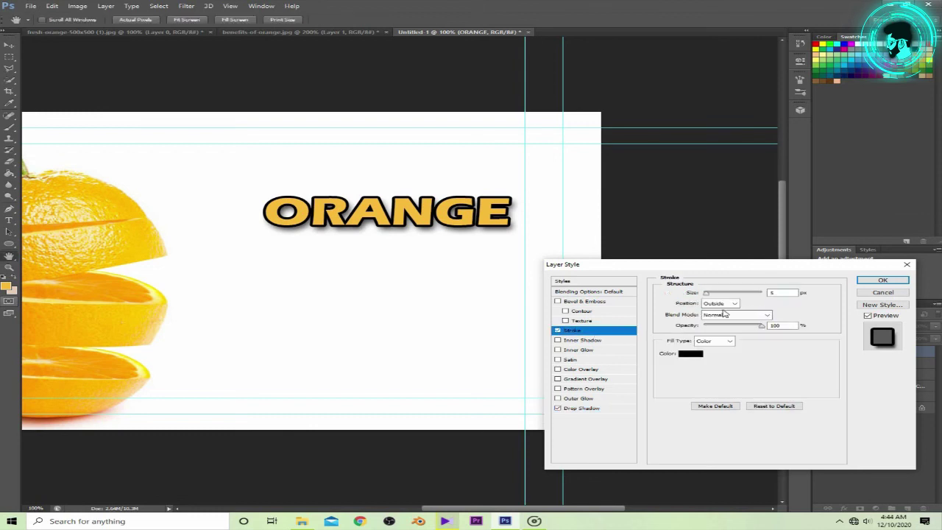
type("1")
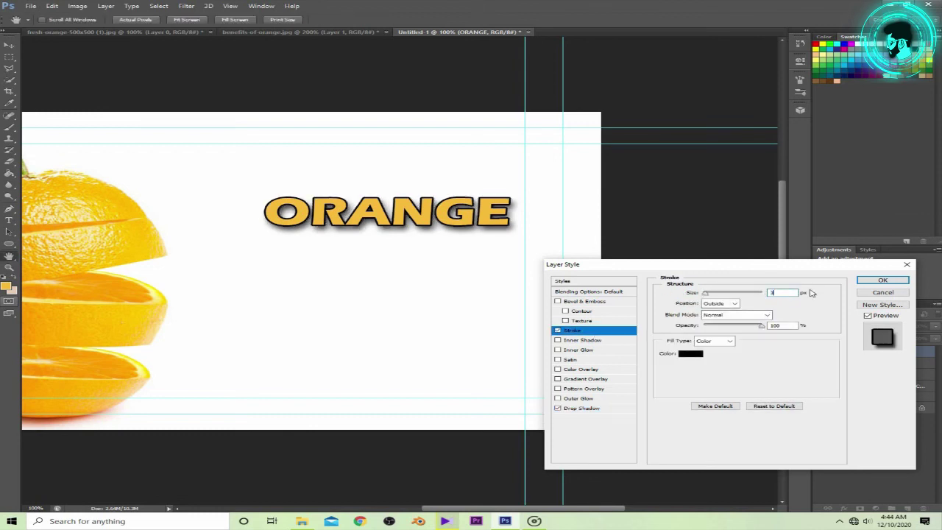
left_click(880, 281)
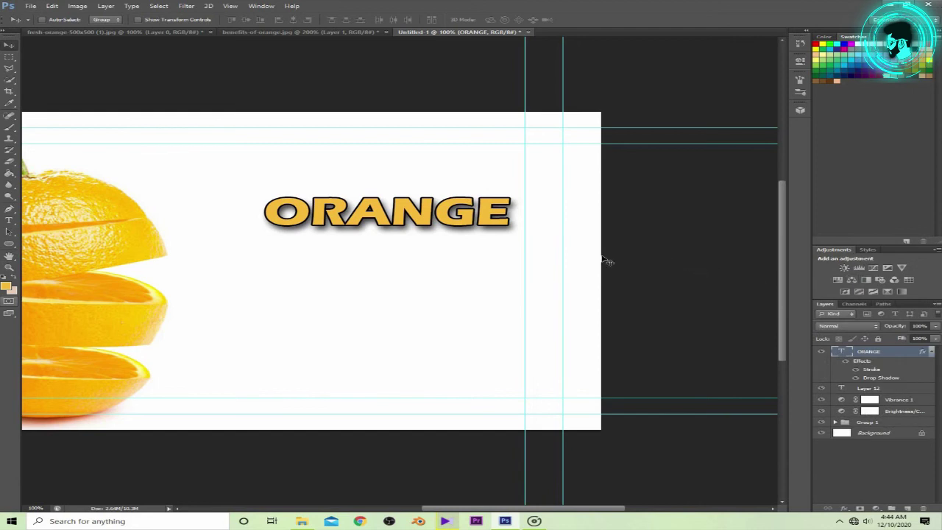
- Select the ORANGE text, change its colour to #ffae00, and commit the edit
left_click(9, 221)
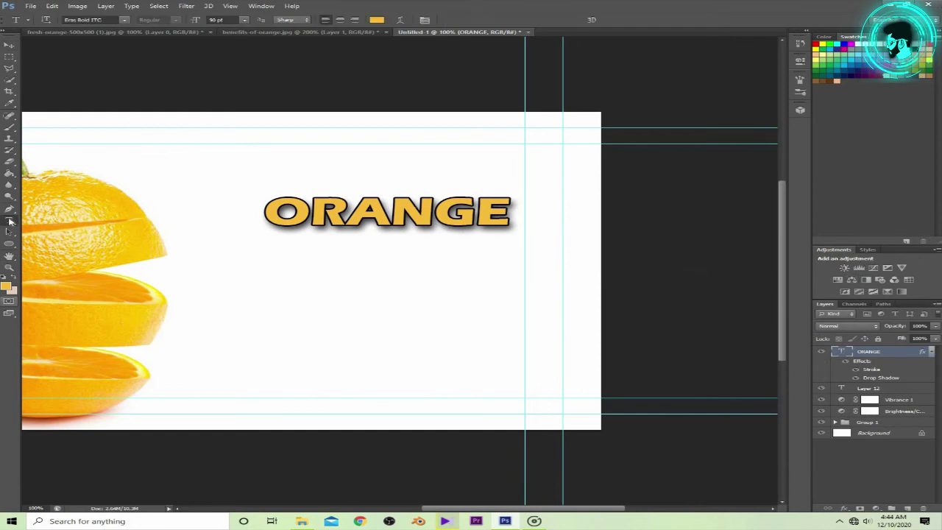
left_click(434, 212)
left_click_drag(505, 210, 265, 209)
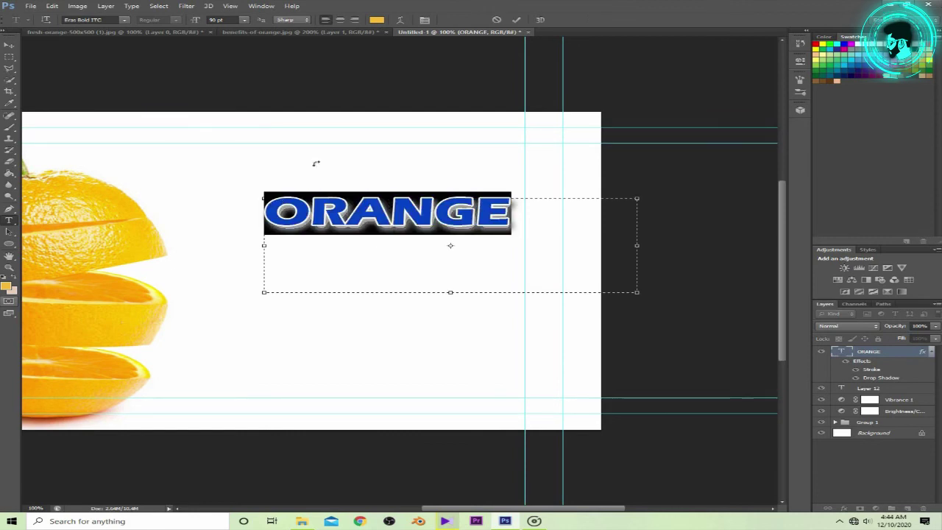
left_click(376, 20)
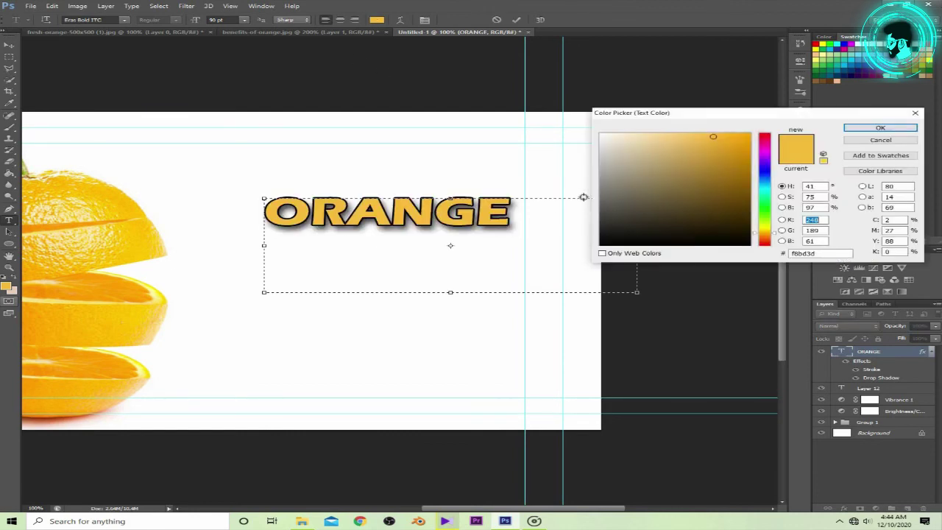
left_click_drag(730, 149, 749, 134)
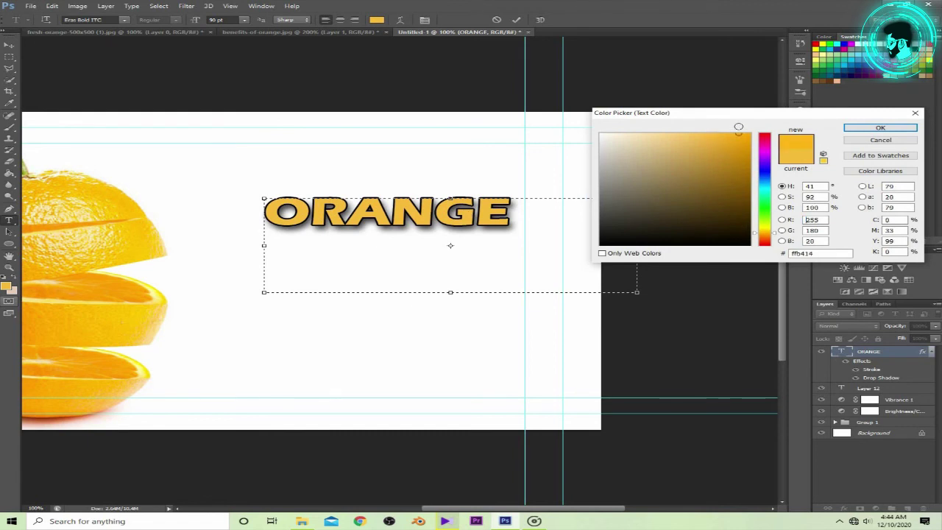
left_click(875, 128)
left_click(514, 221)
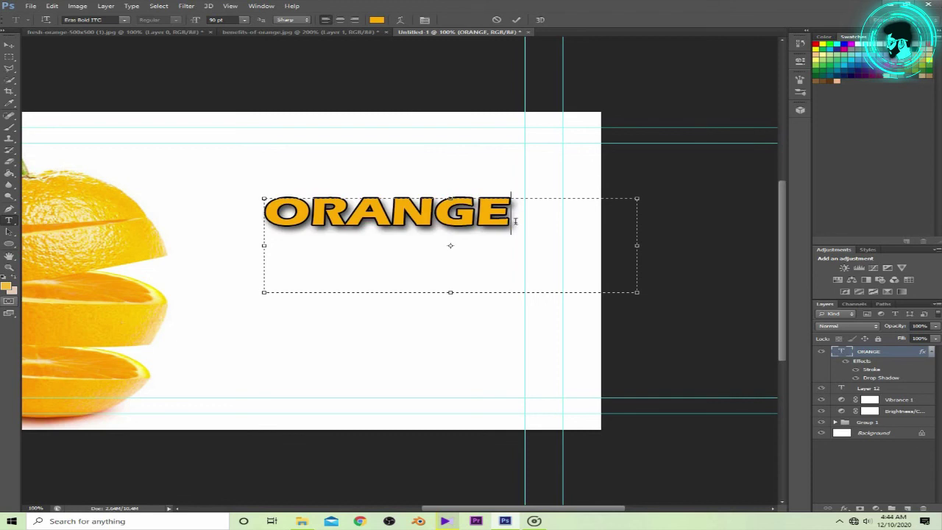
left_click(517, 20)
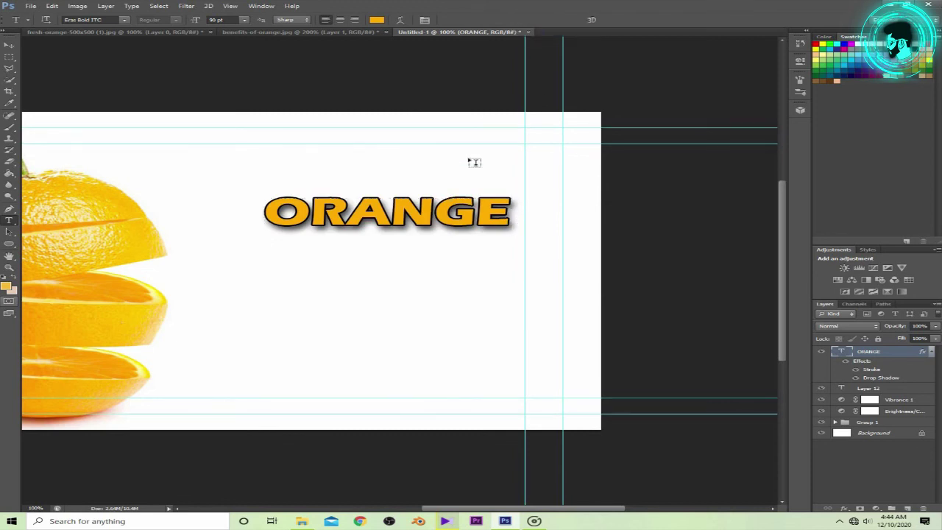
key("ctrl+minus")
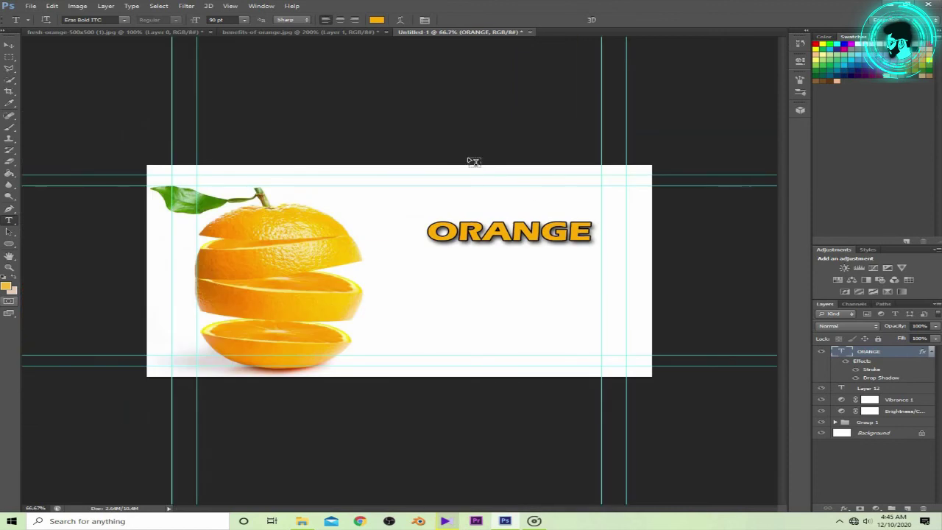
- Select the ORANGE text, change its font to Cinzel, and commit
left_click(521, 220)
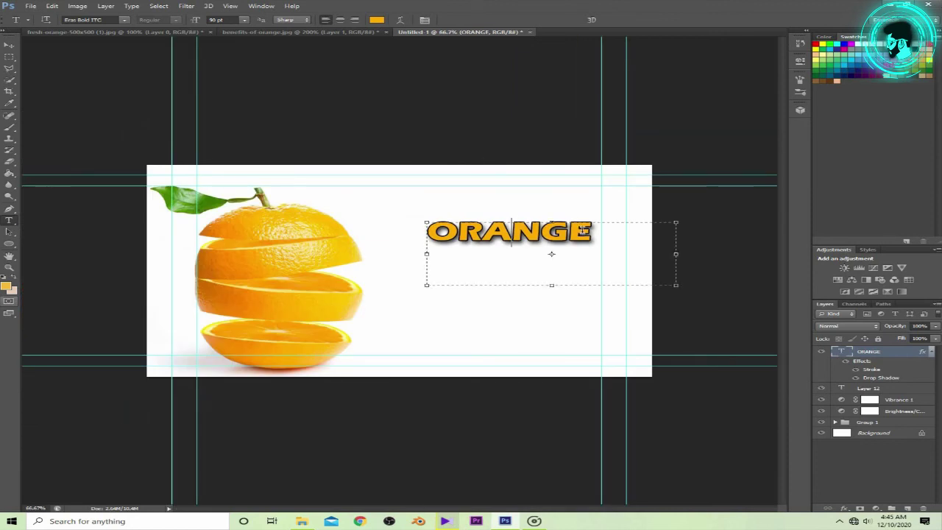
left_click_drag(592, 232, 426, 231)
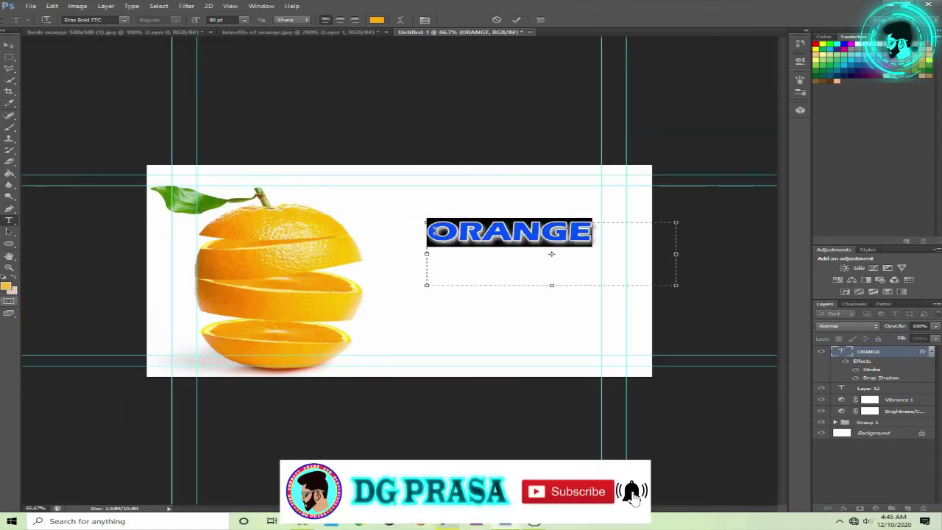
left_click(126, 20)
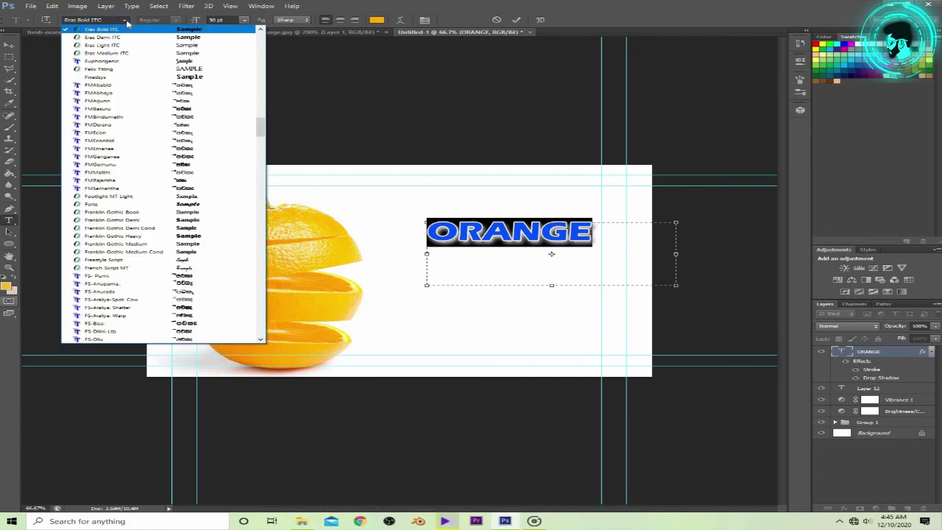
scroll(219, 199, "up", 10)
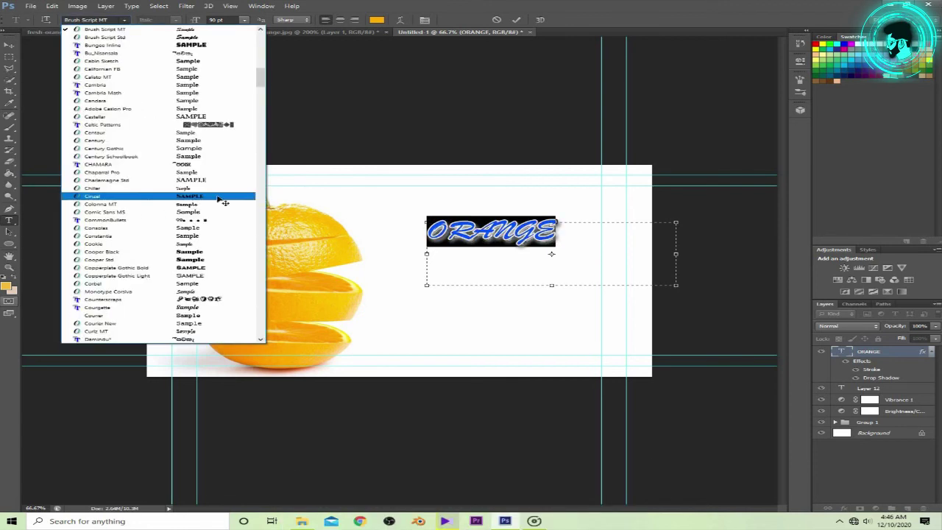
left_click(221, 198)
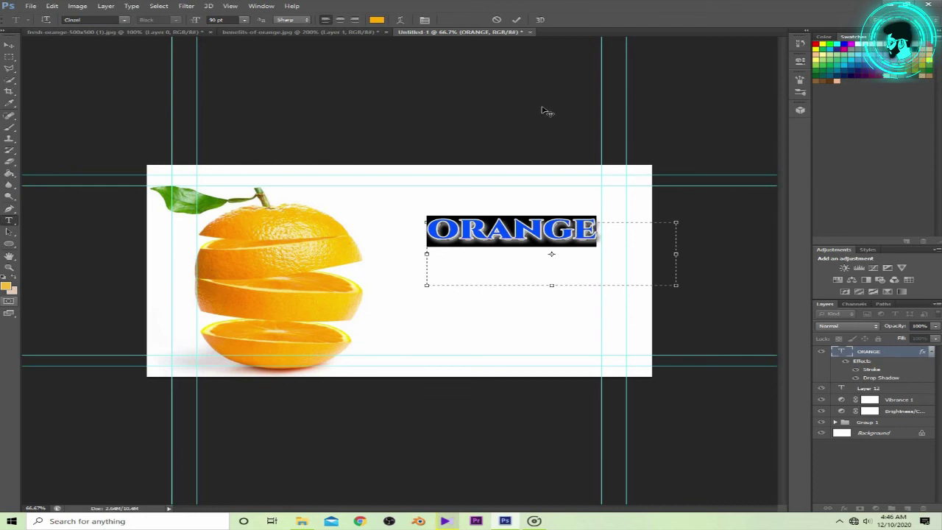
left_click(475, 258)
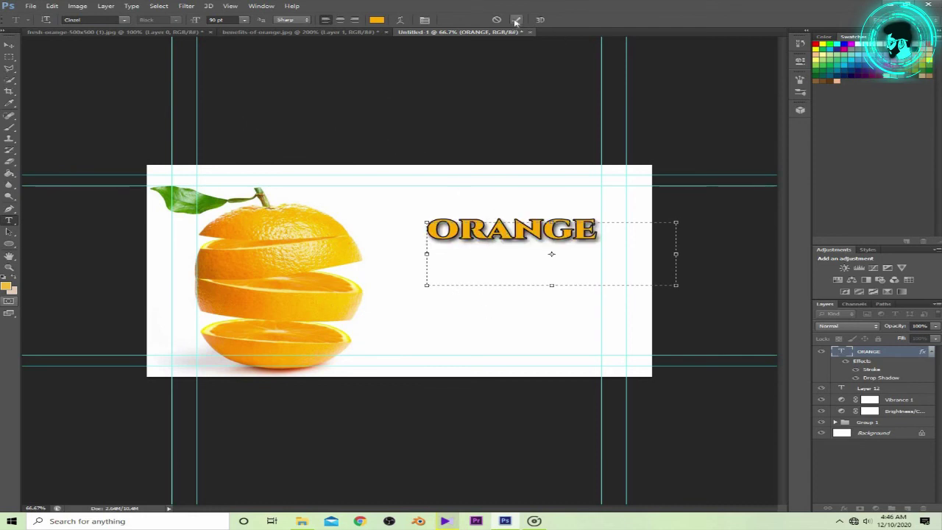
key("ctrl+Return")
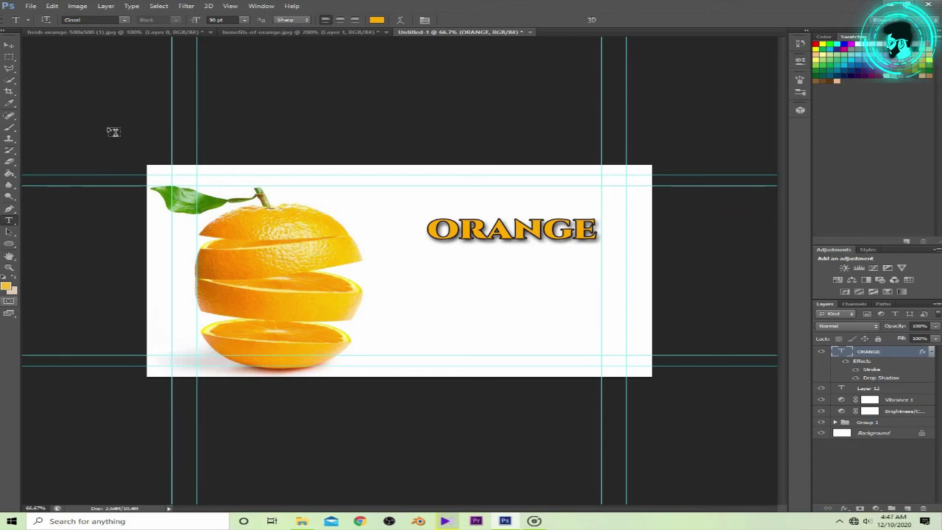
left_click(9, 44)
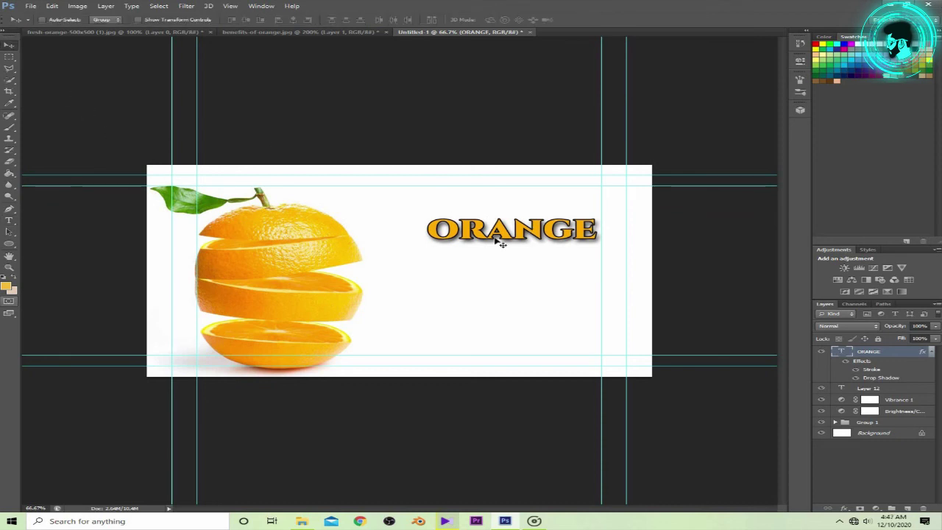
- Scale the ORANGE title to about 138% and move it lower beside the orange
key("ctrl+t")
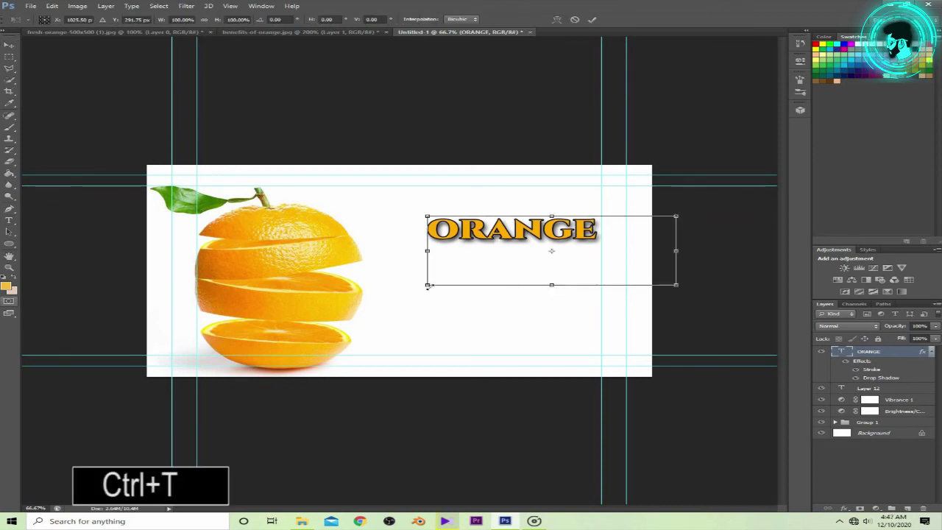
left_click_drag(428, 286, 376, 299)
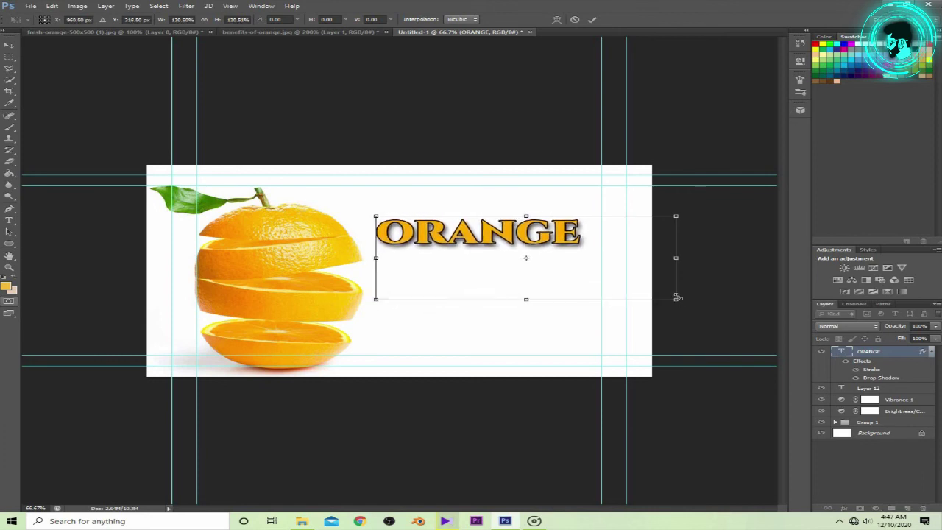
left_click_drag(687, 302, 731, 315)
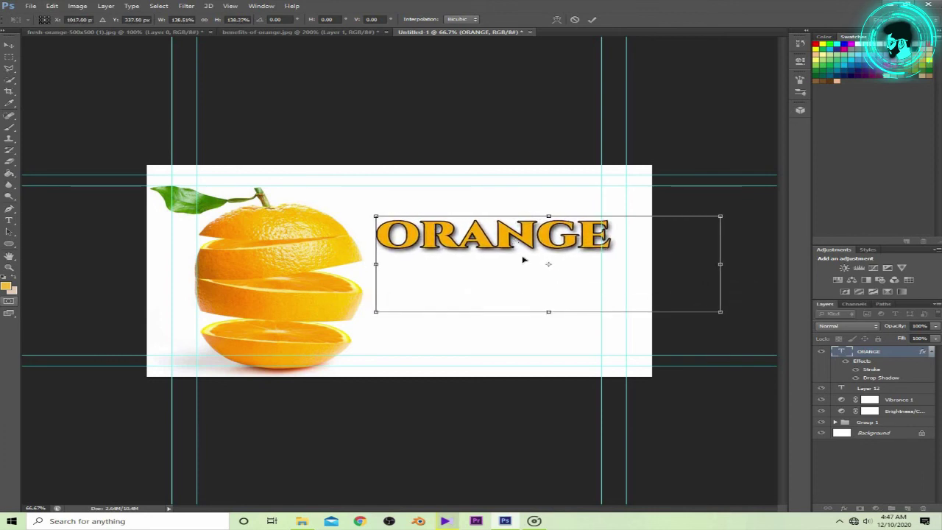
left_click_drag(519, 251, 518, 264)
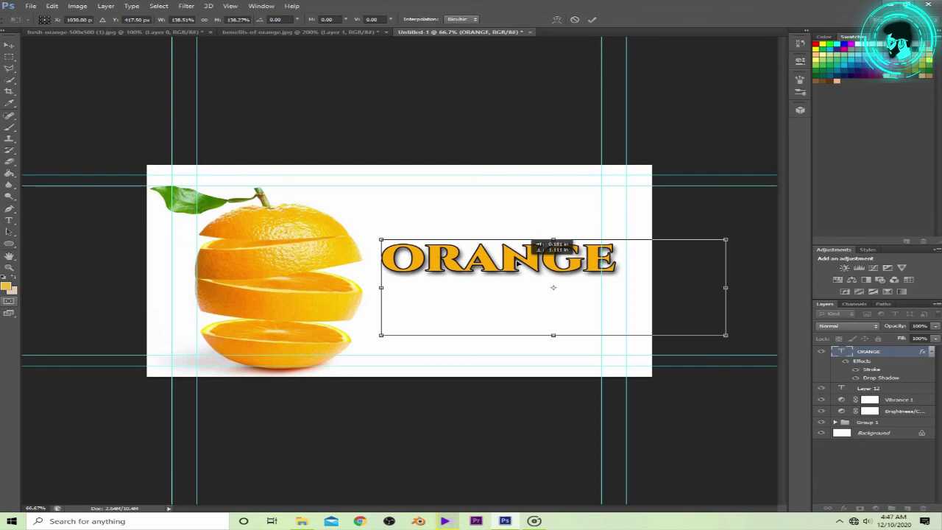
left_click(594, 21)
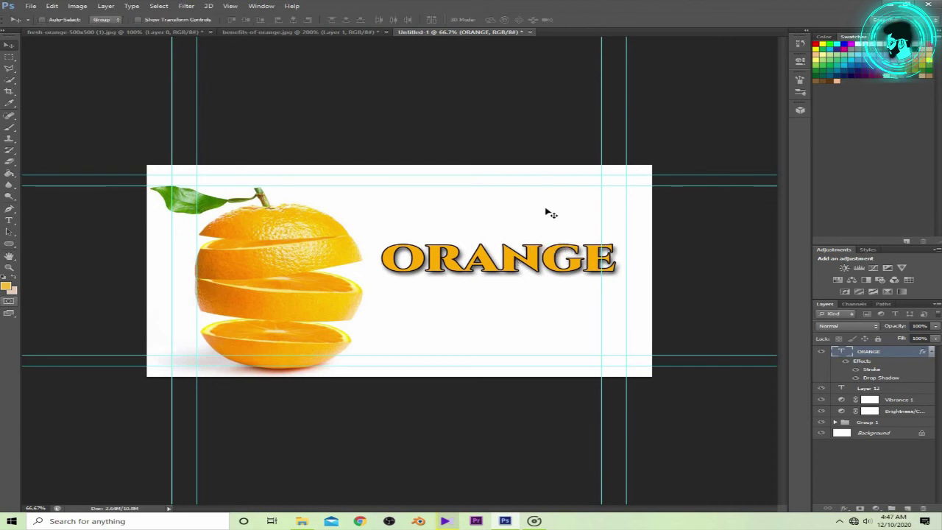
left_click(891, 435)
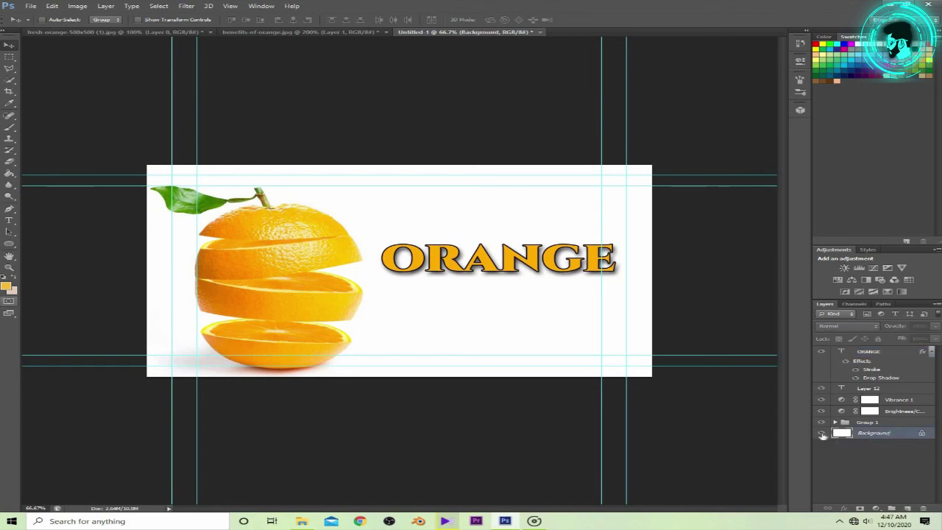
- Convert the Background into an editable Layer 0 through the New Layer dialog
double_click(842, 433)
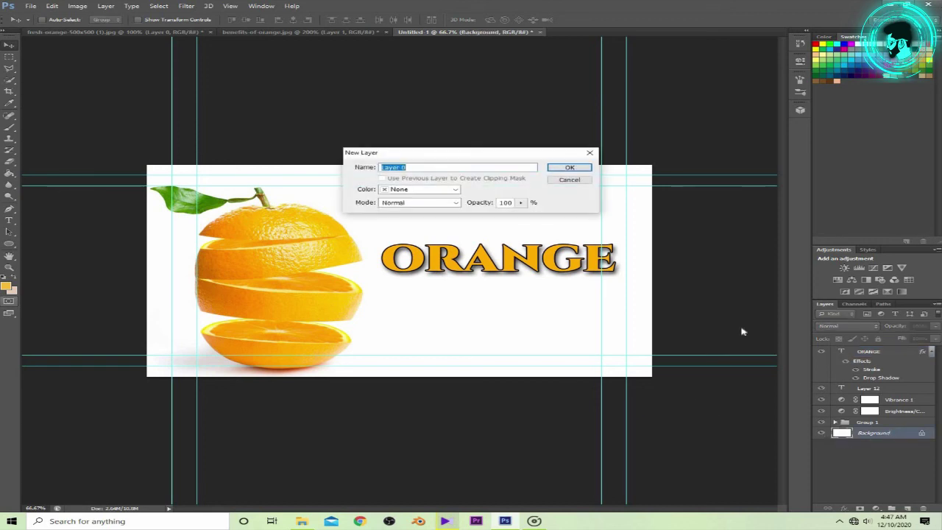
left_click(578, 173)
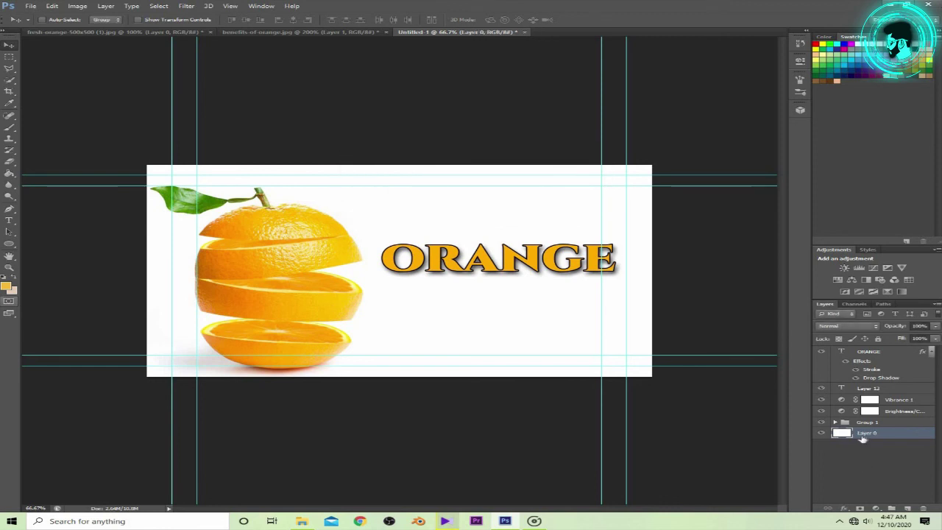